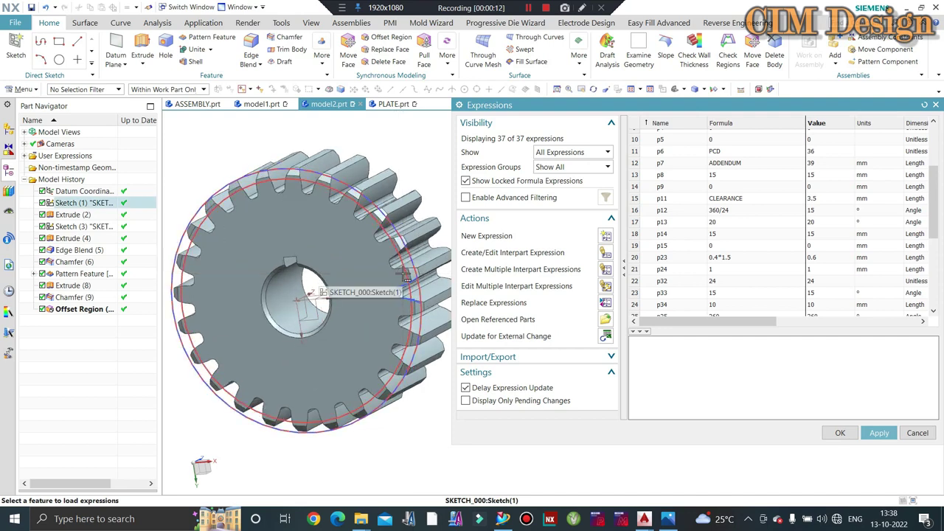
# - Tilt and zoom the gear model, briefly checking the gear nomenclature picture
pyautogui.moveTo(432, 196); pyautogui.dragTo(435, 193, button='middle')
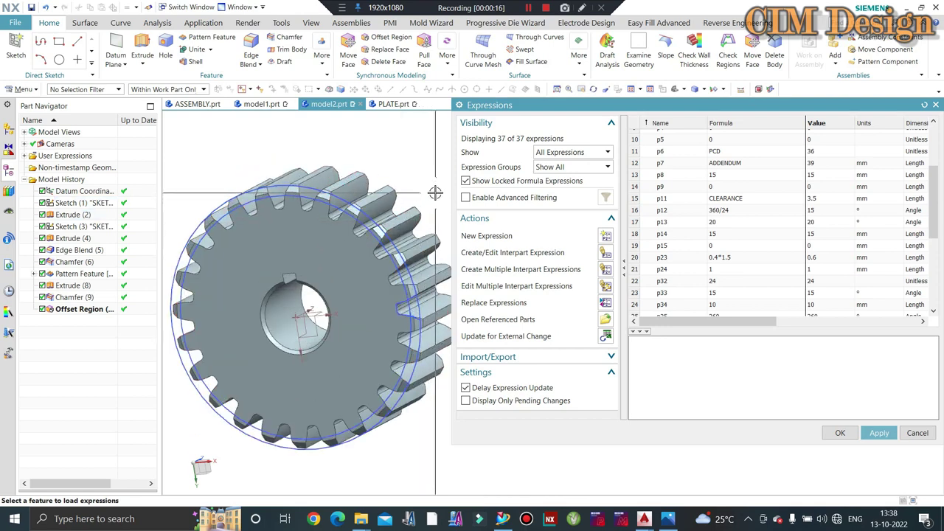
pyautogui.click(667, 521)
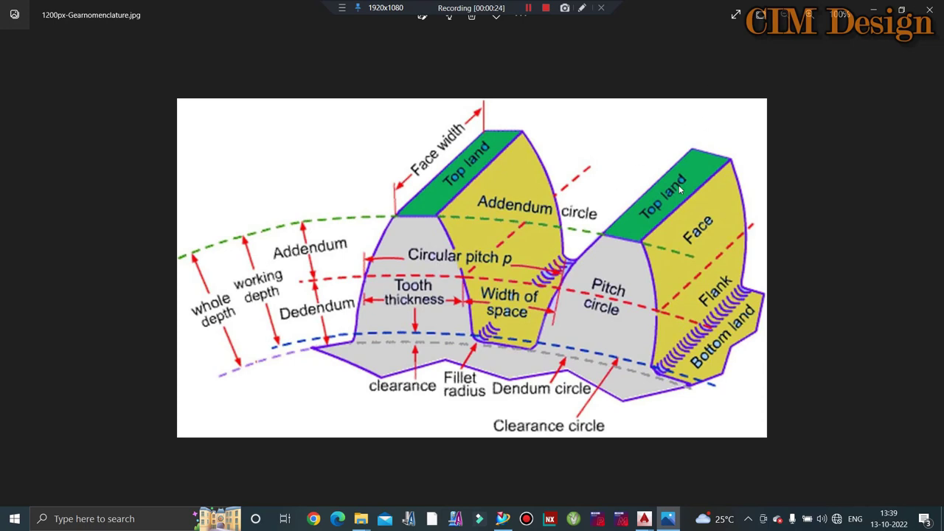
pyautogui.click(874, 9)
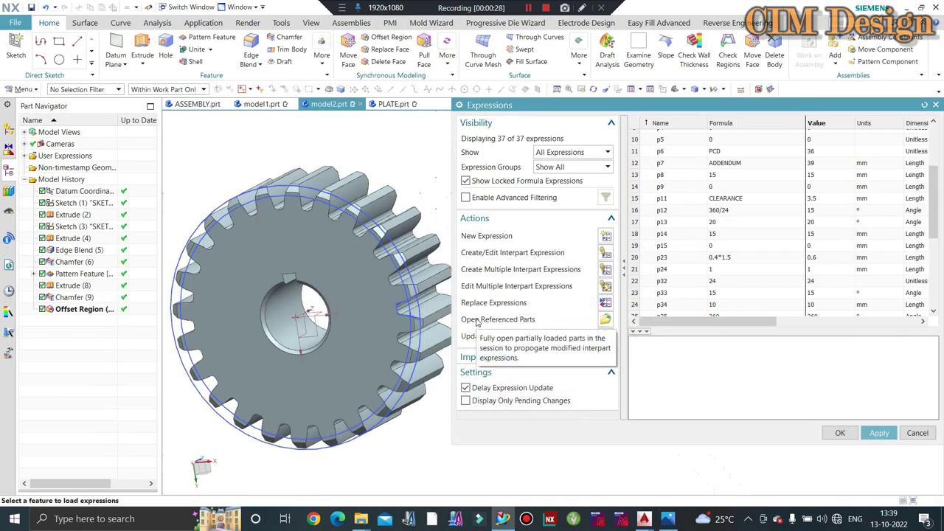
pyautogui.scroll(1, 719, 225)
pyautogui.scroll(1, 725, 248)
pyautogui.scroll(1, 724, 246)
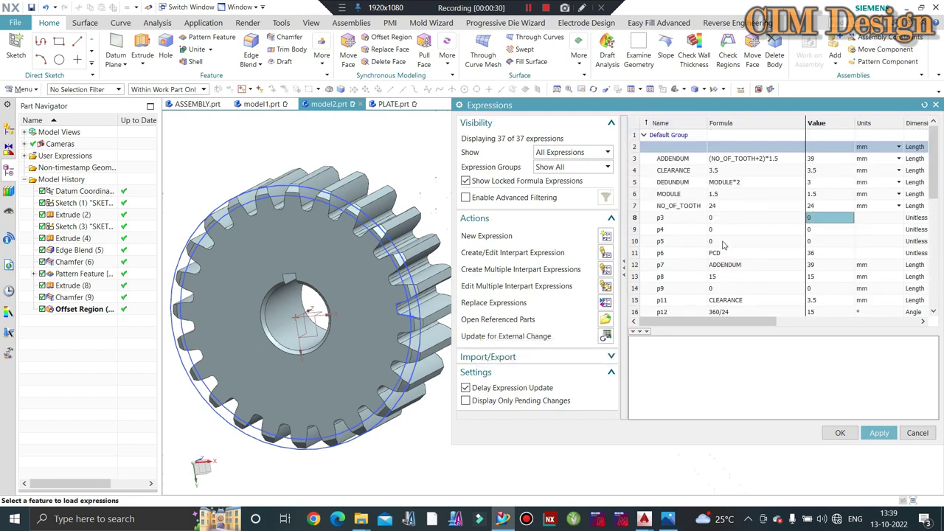
pyautogui.scroll(-1, 776, 209)
pyautogui.scroll(-1, 775, 209)
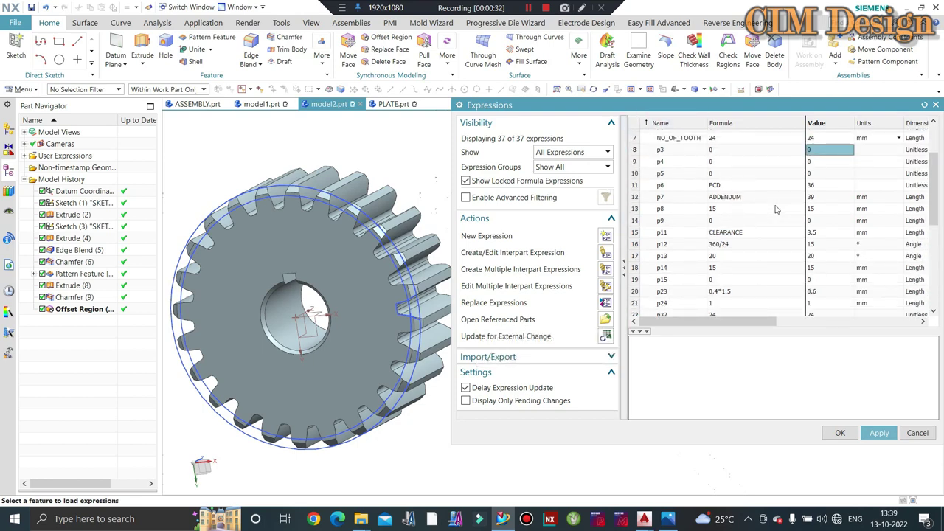
pyautogui.scroll(-1, 775, 209)
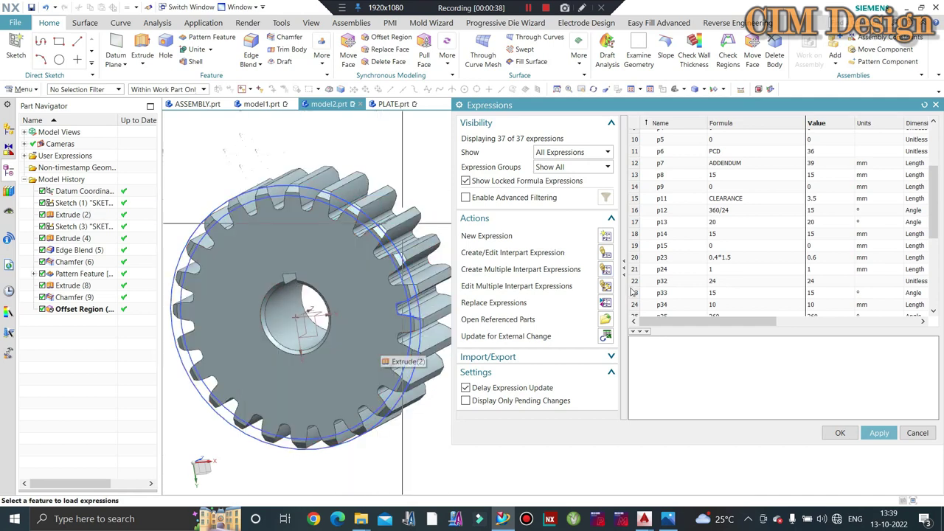
# - Maximize and zoom around the mold cavity drawing, then reopen the gear nomenclature picture
pyautogui.moveTo(643, 518)
pyautogui.click(707, 390)
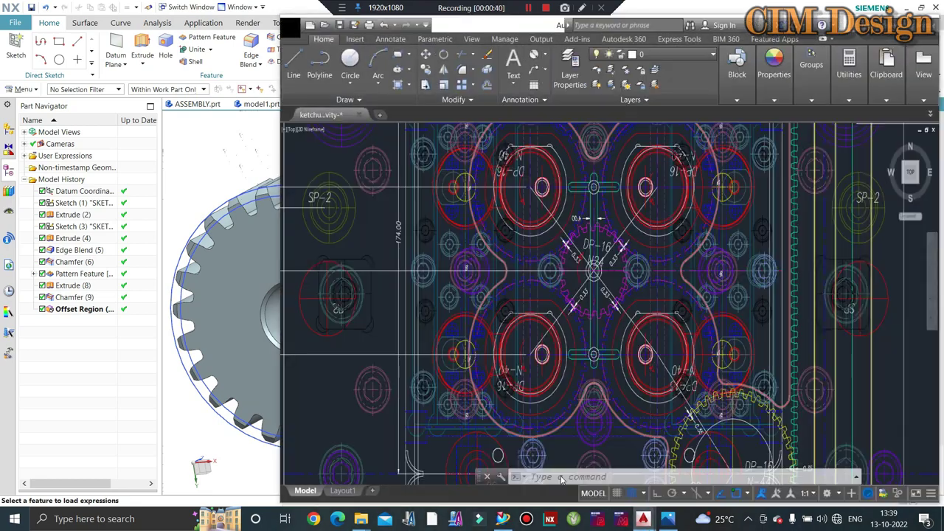
pyautogui.click(927, 24)
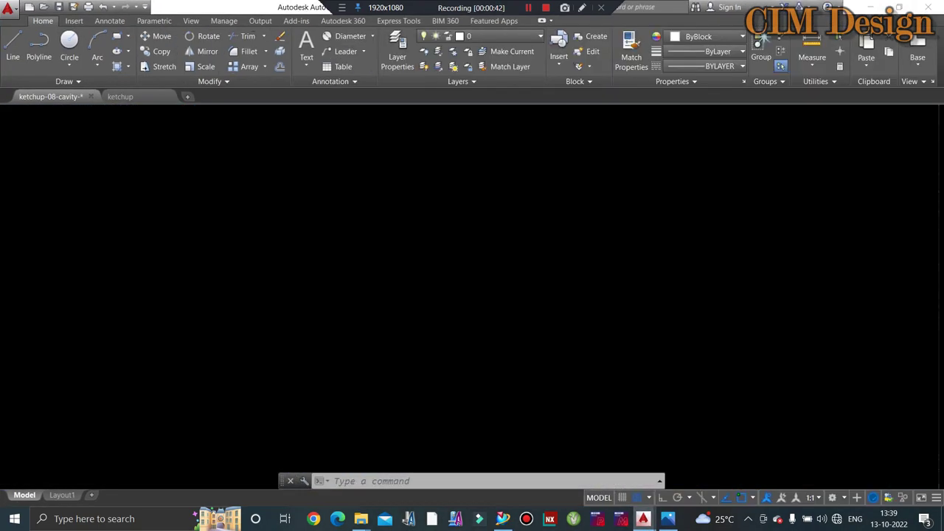
pyautogui.scroll(2, 408, 270)
pyautogui.scroll(2, 446, 255)
pyautogui.scroll(2, 397, 286)
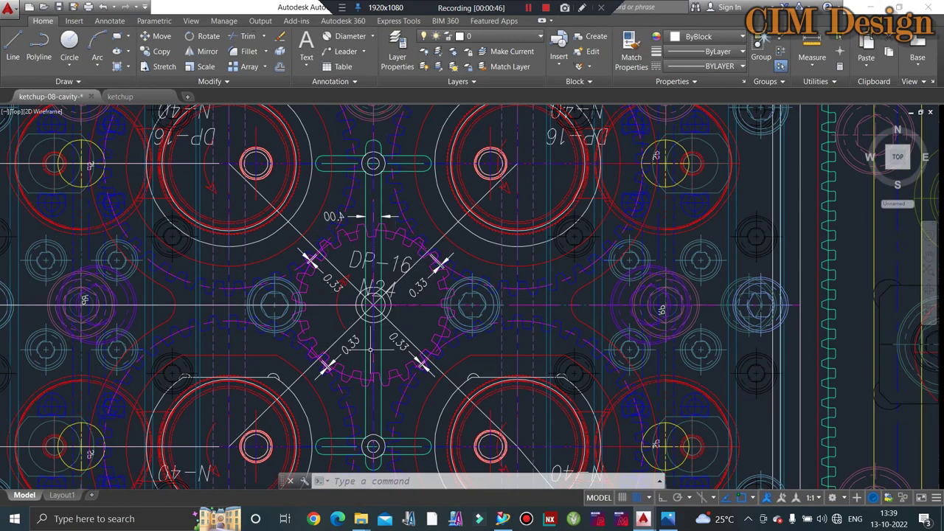
pyautogui.scroll(-2, 405, 294)
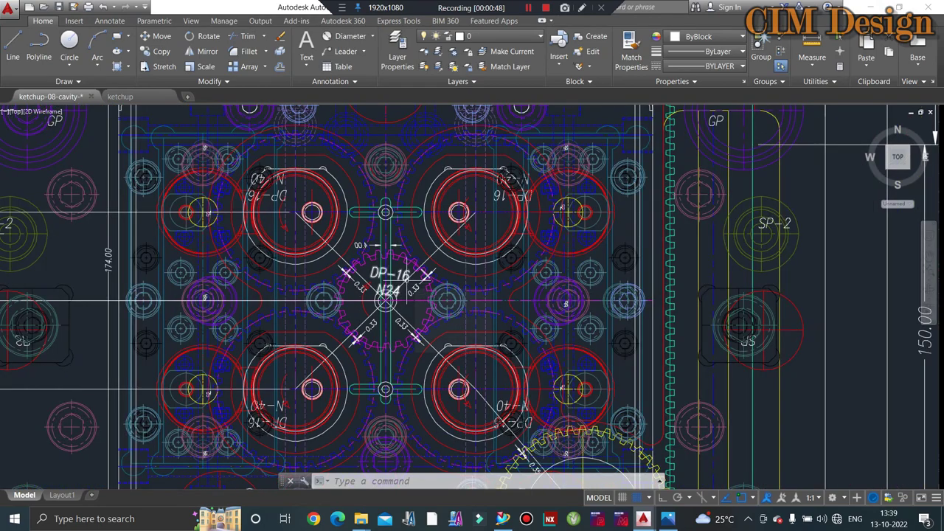
pyautogui.scroll(2, 369, 287)
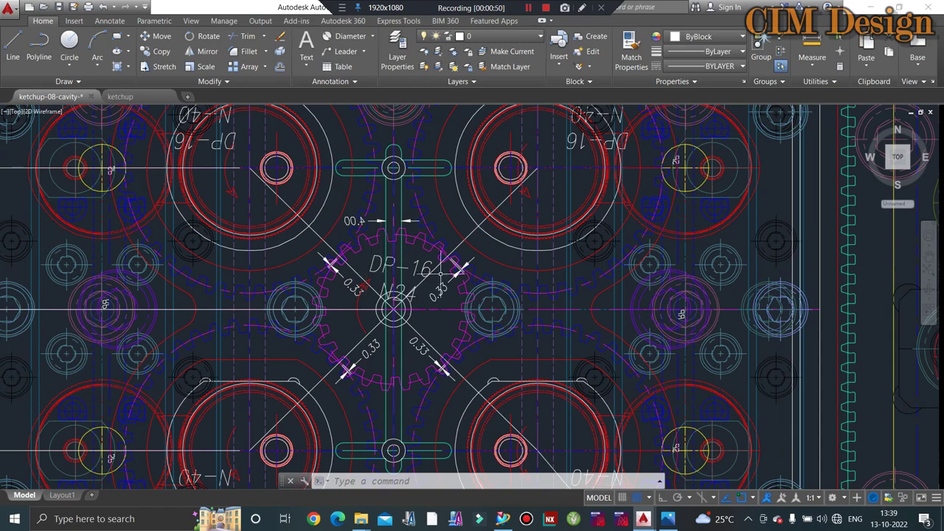
pyautogui.scroll(-2, 409, 309)
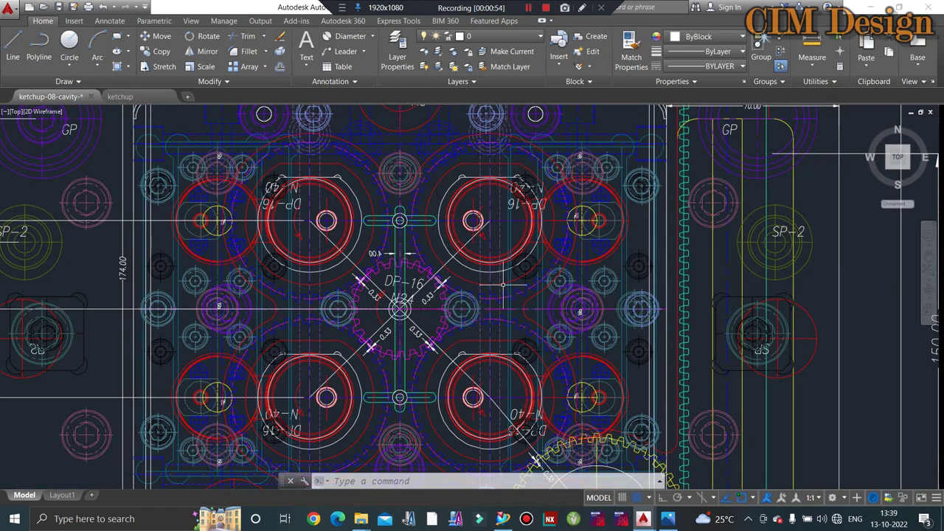
pyautogui.scroll(-2, 472, 266)
pyautogui.scroll(-2, 450, 250)
pyautogui.scroll(-2, 441, 244)
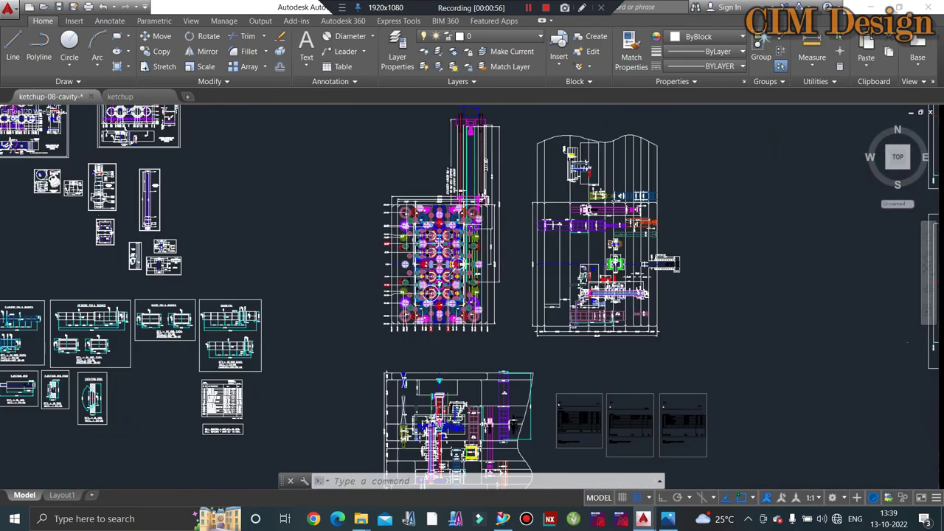
pyautogui.scroll(-2, 440, 243)
pyautogui.scroll(2, 420, 249)
pyautogui.scroll(1, 409, 253)
pyautogui.scroll(-2, 398, 256)
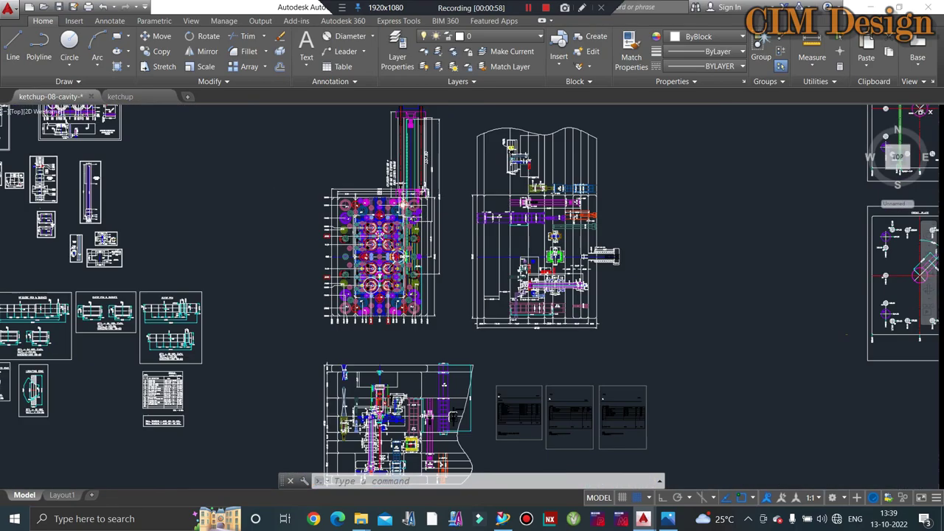
pyautogui.scroll(-3, 442, 281)
pyautogui.scroll(6, 393, 343)
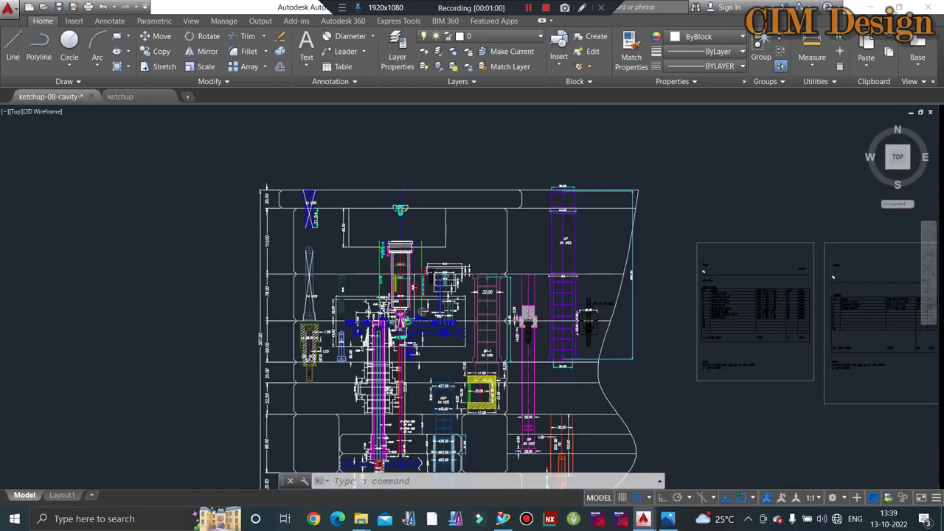
pyautogui.scroll(5, 391, 346)
pyautogui.scroll(2, 391, 347)
pyautogui.scroll(-4, 391, 346)
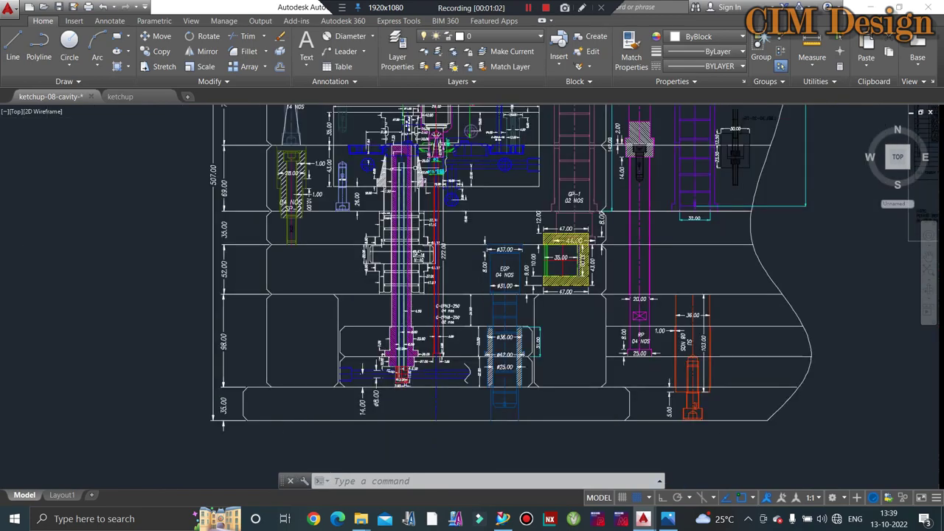
pyautogui.scroll(4, 412, 151)
pyautogui.scroll(3, 410, 179)
pyautogui.scroll(-4, 443, 207)
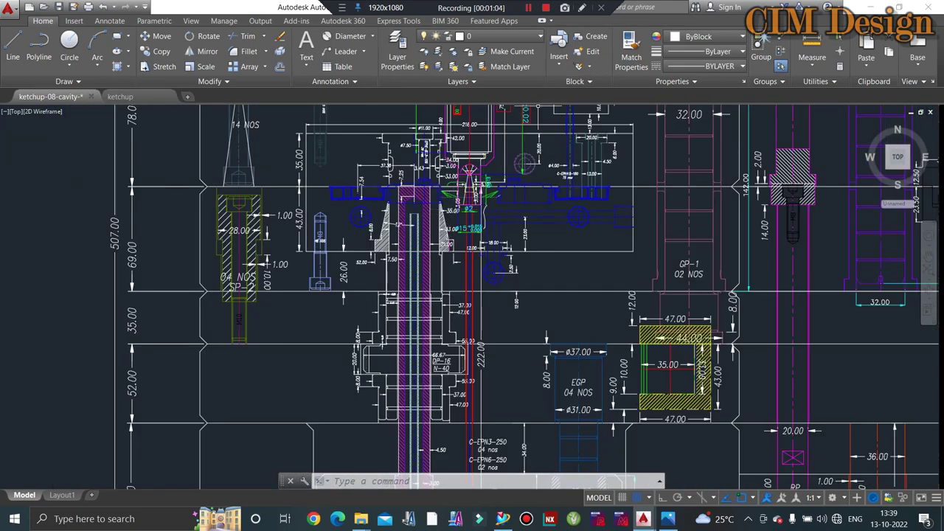
pyautogui.scroll(-3, 549, 142)
pyautogui.click(502, 519)
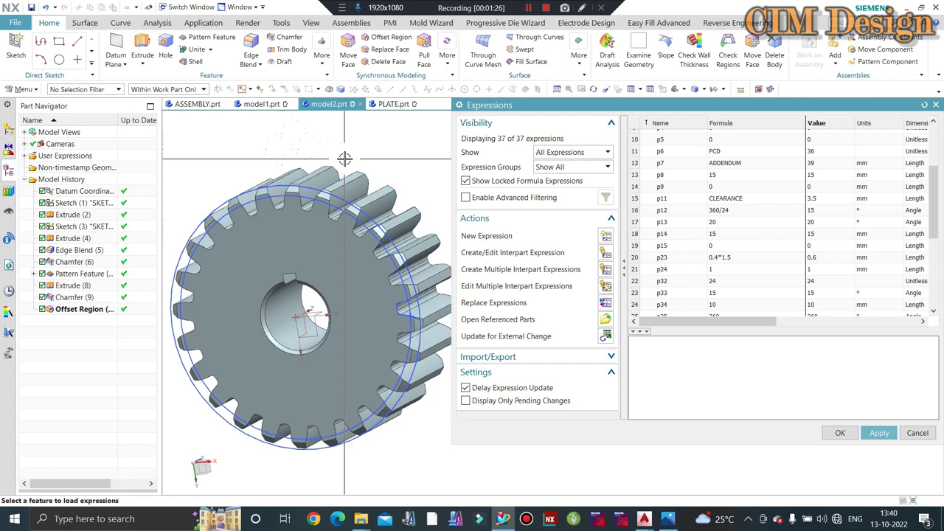
pyautogui.click(667, 519)
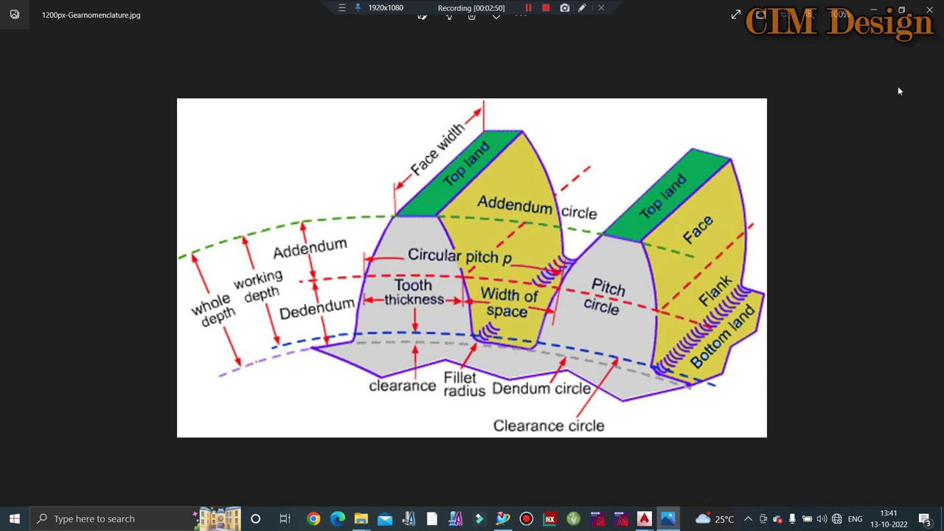
# - Put the picture away and zoom the ketchup-08-cavity drawing onto the central DP-16 N24 gear
pyautogui.click(872, 12)
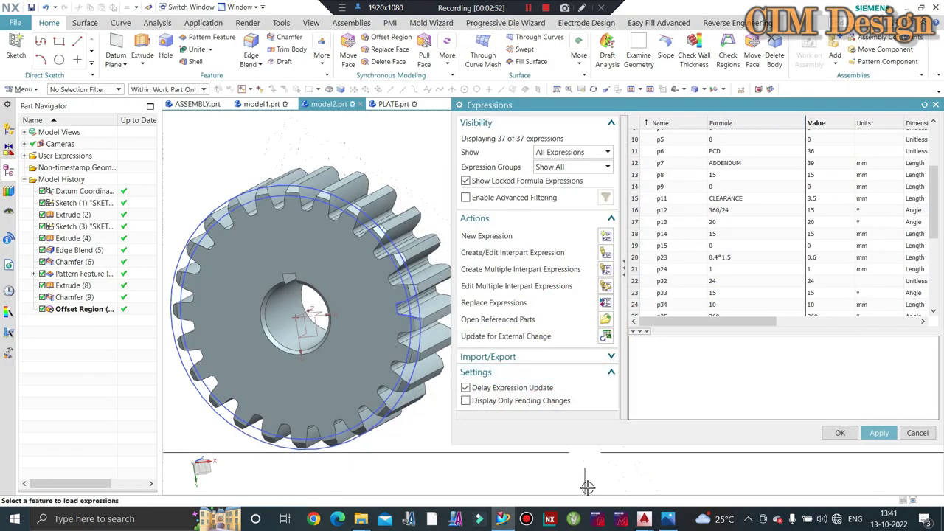
pyautogui.click(579, 461)
pyautogui.moveTo(643, 519)
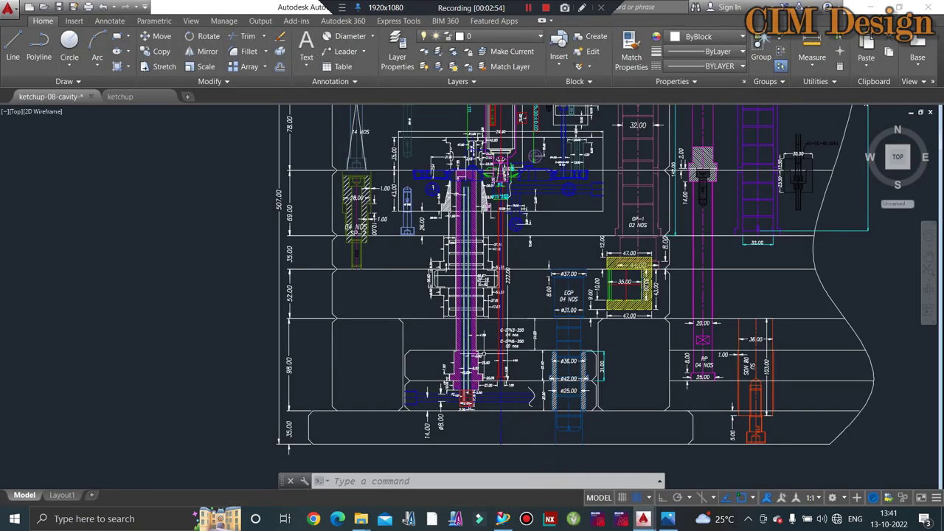
pyautogui.scroll(-5, 472, 295)
pyautogui.scroll(5, 424, 265)
pyautogui.scroll(3, 424, 265)
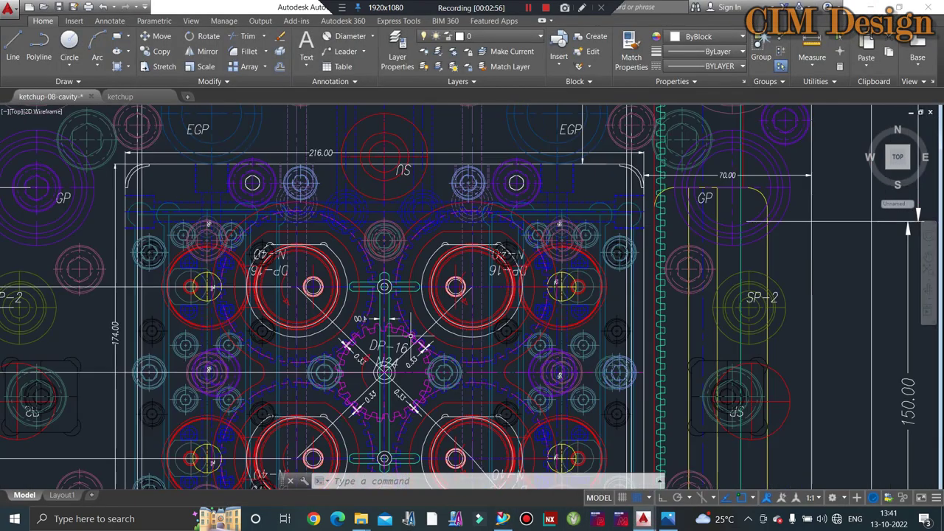
pyautogui.scroll(2, 424, 266)
pyautogui.scroll(2, 424, 265)
pyautogui.scroll(2, 386, 305)
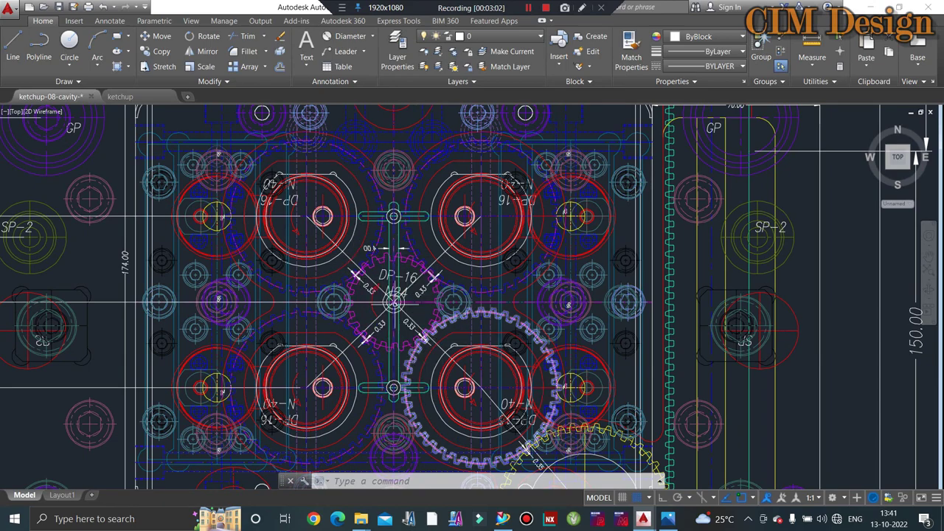
pyautogui.scroll(-2, 442, 369)
pyautogui.moveTo(484, 418); pyautogui.dragTo(472, 347, button='middle')
pyautogui.scroll(2, 511, 343)
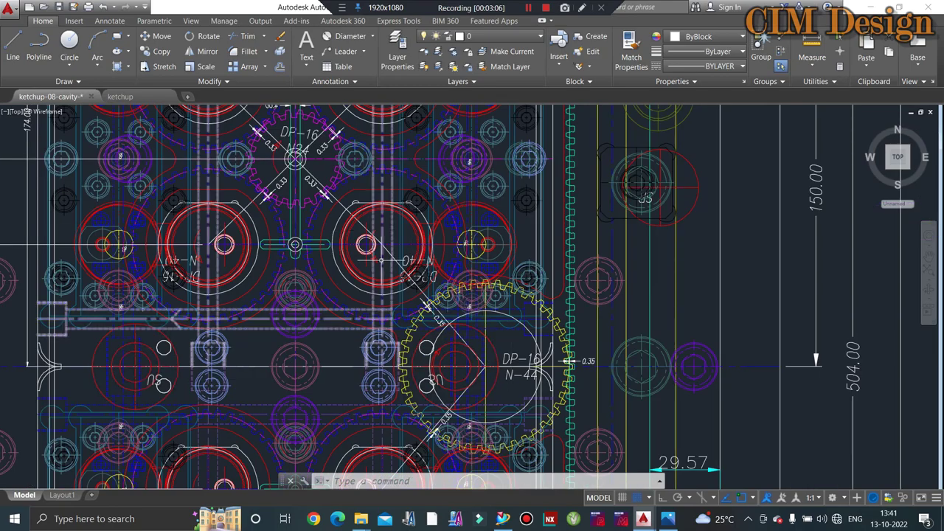
pyautogui.scroll(-3, 365, 231)
pyautogui.scroll(5, 391, 247)
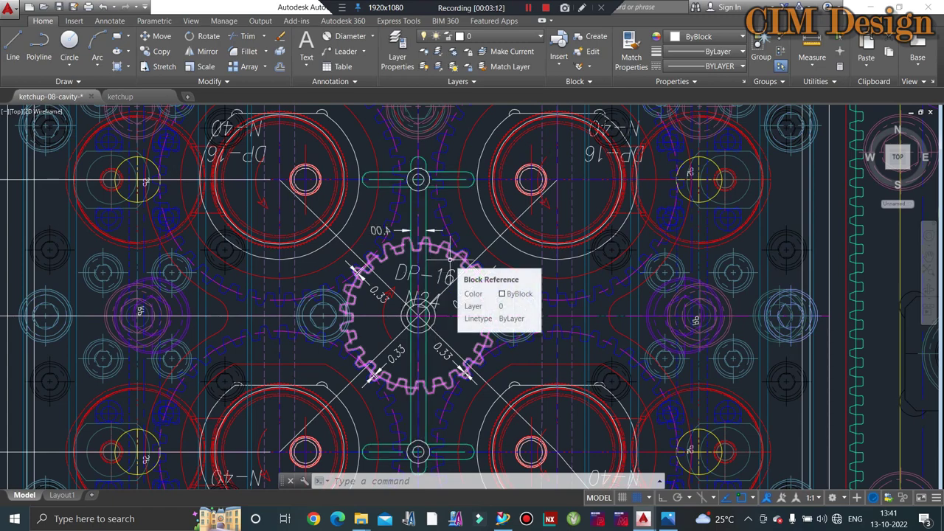
pyautogui.scroll(-3, 451, 250)
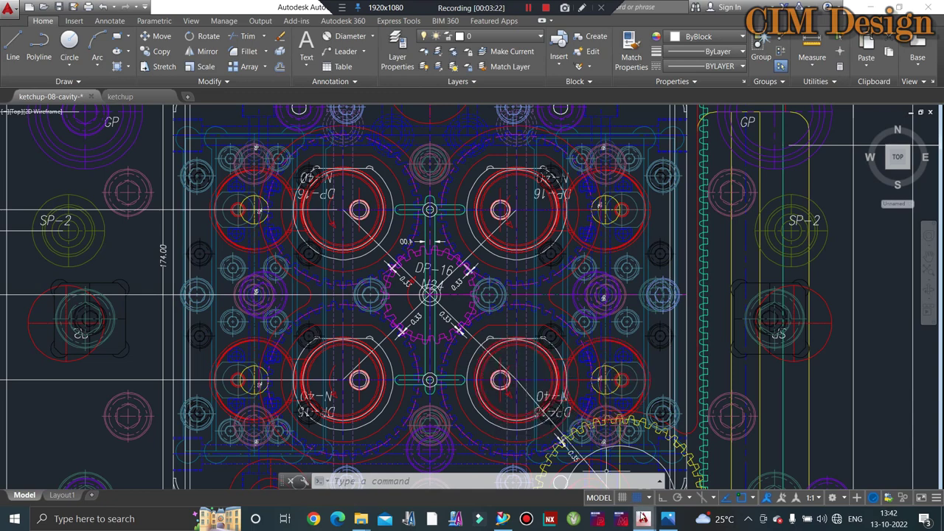
pyautogui.moveTo(643, 518)
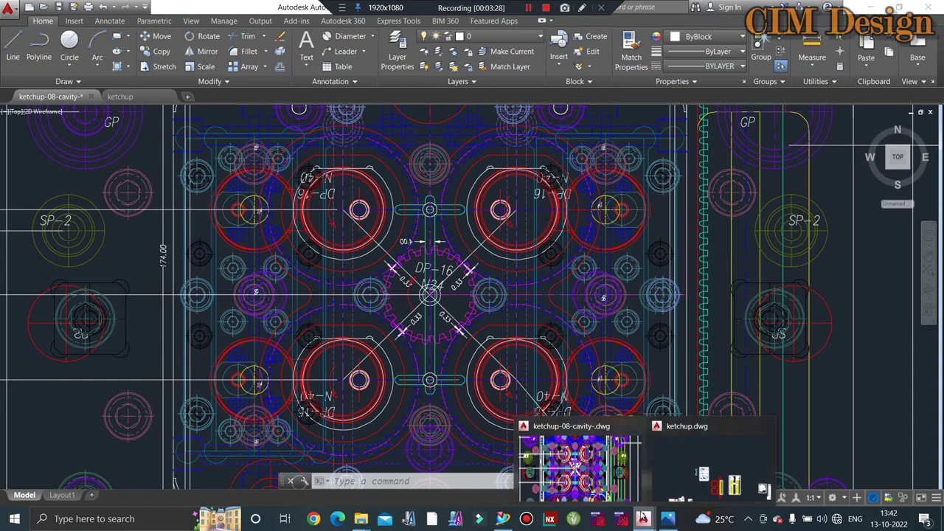
# - Return to NX showing the blank model2.prt, then pull up the nomenclature picture
pyautogui.click(502, 518)
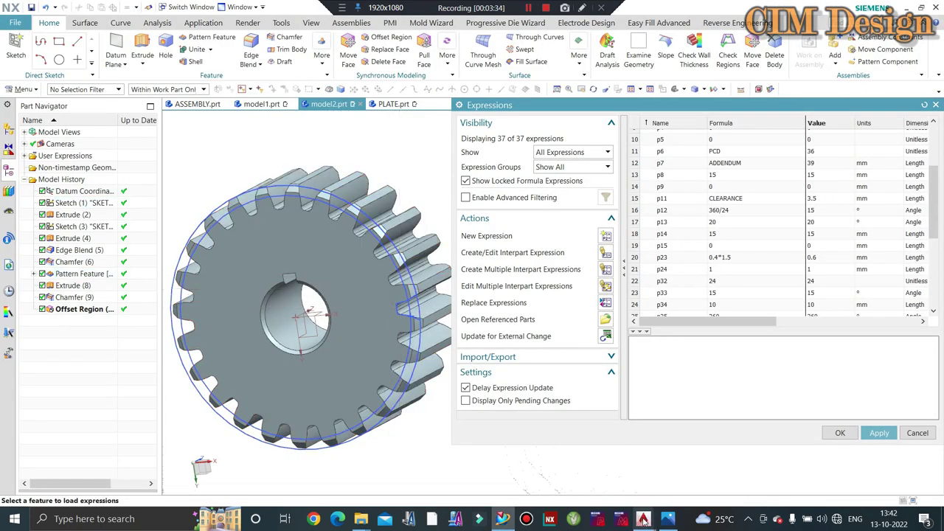
pyautogui.click(667, 519)
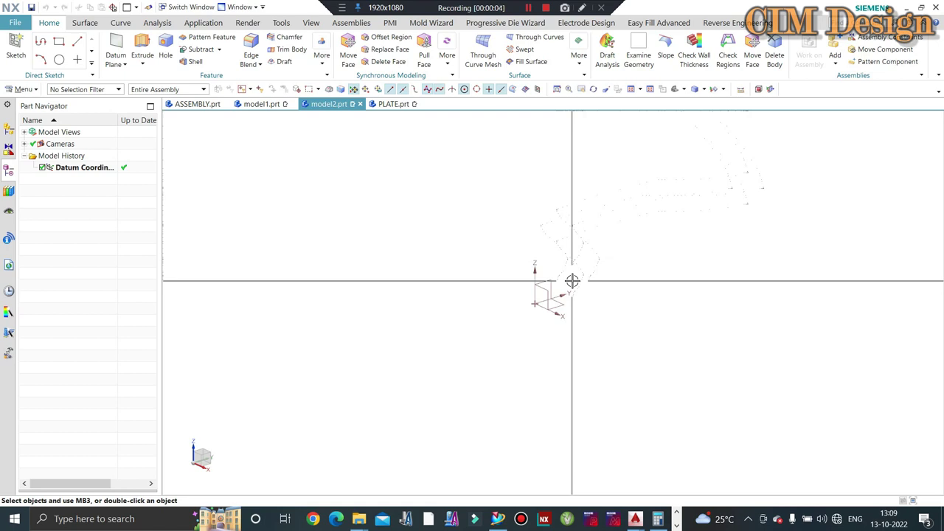
# - Orbit slightly around the datum and open the Expressions dialog with Ctrl+E
pyautogui.moveTo(462, 190); pyautogui.dragTo(671, 301, button='middle')
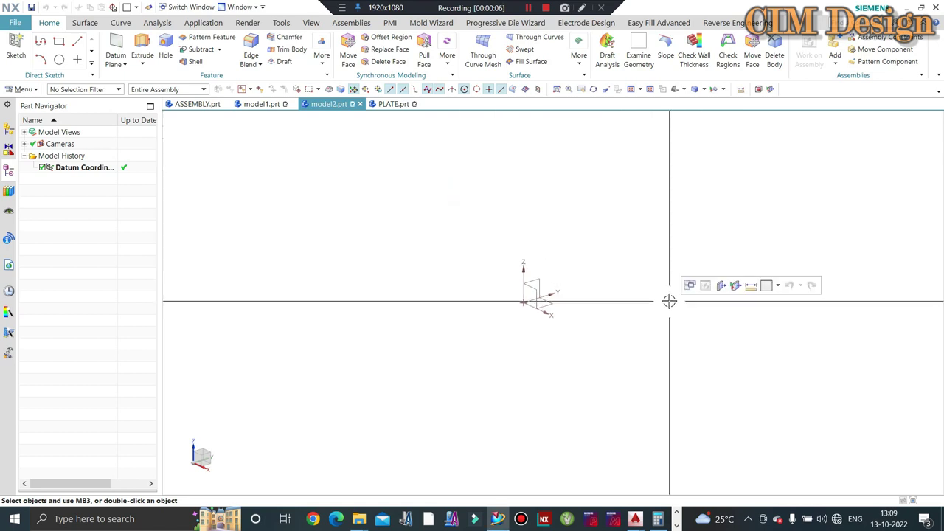
pyautogui.hotkey('ctrl', 'e')
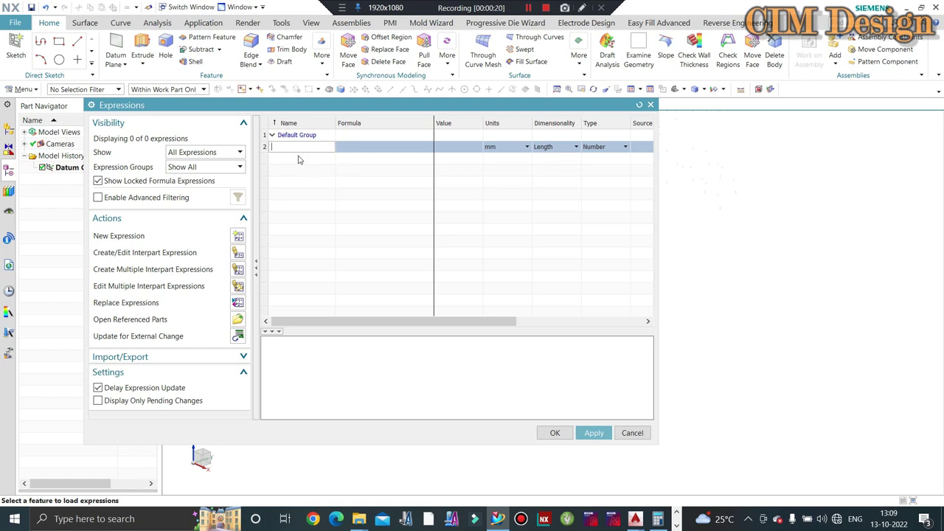
# - Create the MODULE expression with value 1.5 and start naming NO_OF_TOOTH
pyautogui.write('MOD')
pyautogui.write('ULE')
pyautogui.click(355, 149)
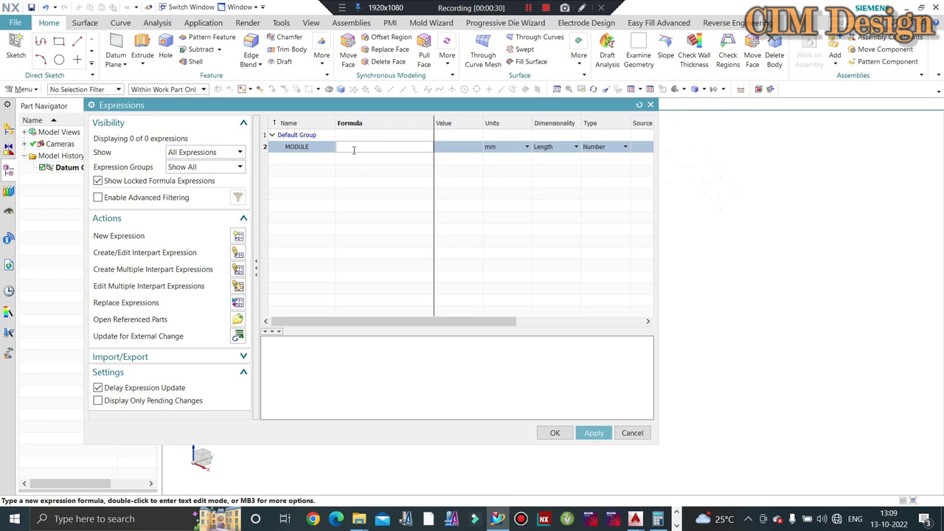
pyautogui.write('1.5')
pyautogui.press('Return')
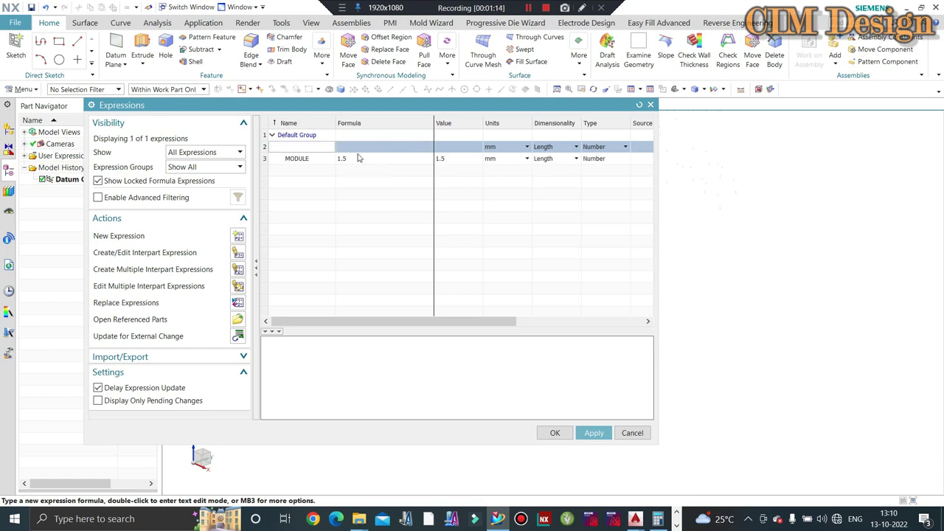
pyautogui.write('NO')
pyautogui.write('_OF_')
pyautogui.write('TH')
pyautogui.press('BackSpace')
# - Finish the NO_OF_TOOTH expression with value 24
pyautogui.write('OO')
pyautogui.write('TH')
pyautogui.click(362, 147)
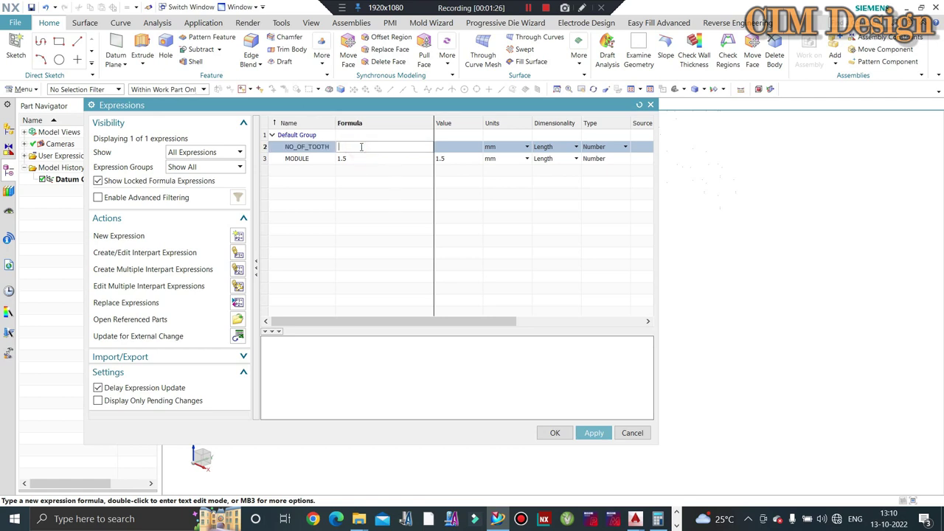
pyautogui.write('24')
pyautogui.press('Return')
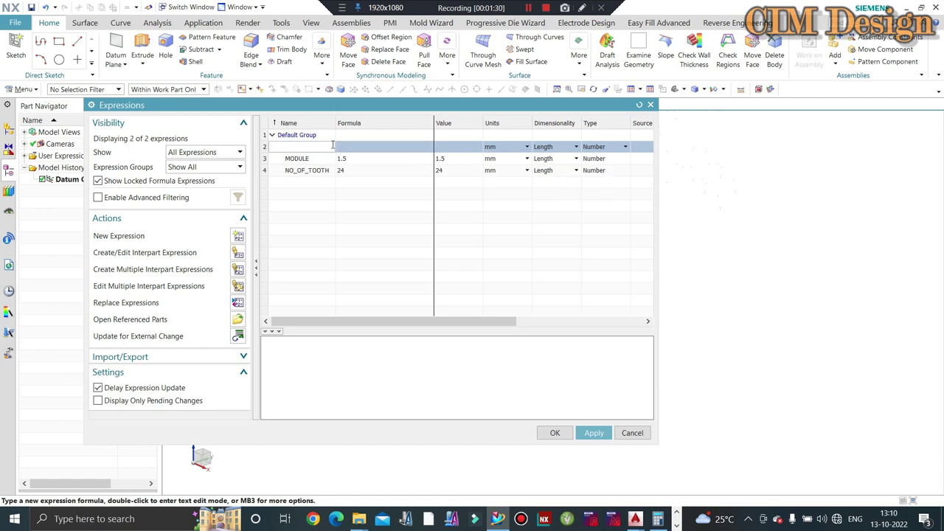
# - Add a PRESSURE_ANGLE expression with value 20
pyautogui.write('PRE')
pyautogui.write('SSU')
pyautogui.write('R')
pyautogui.write('E_')
pyautogui.write('ANGLE')
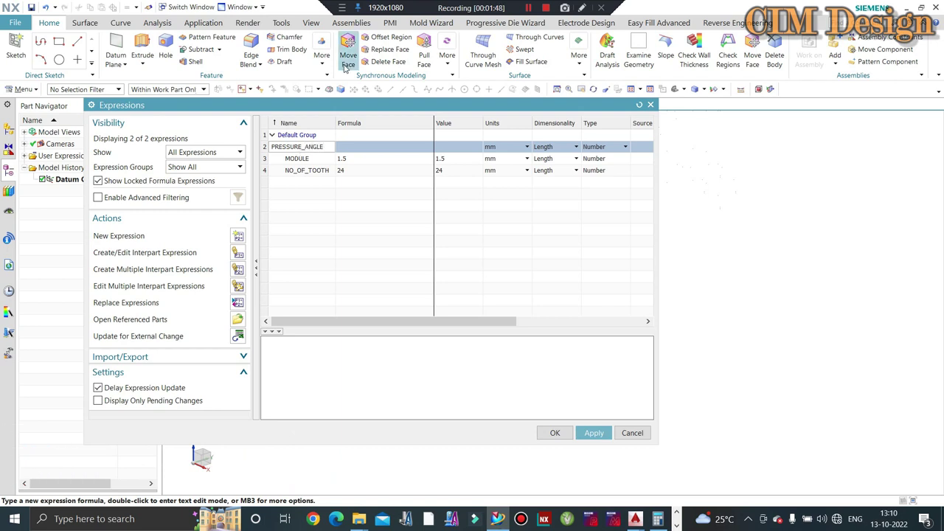
pyautogui.click(356, 146)
pyautogui.write('2')
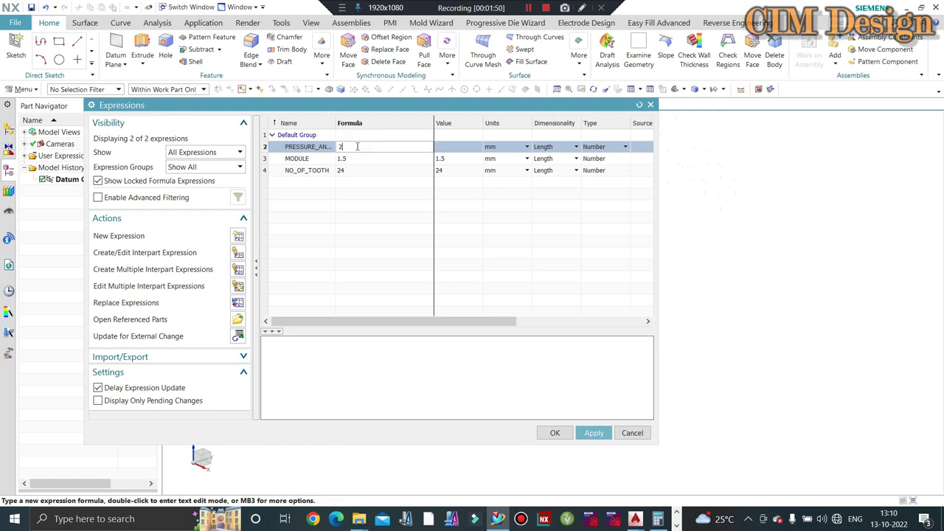
pyautogui.write('0')
pyautogui.press('Return')
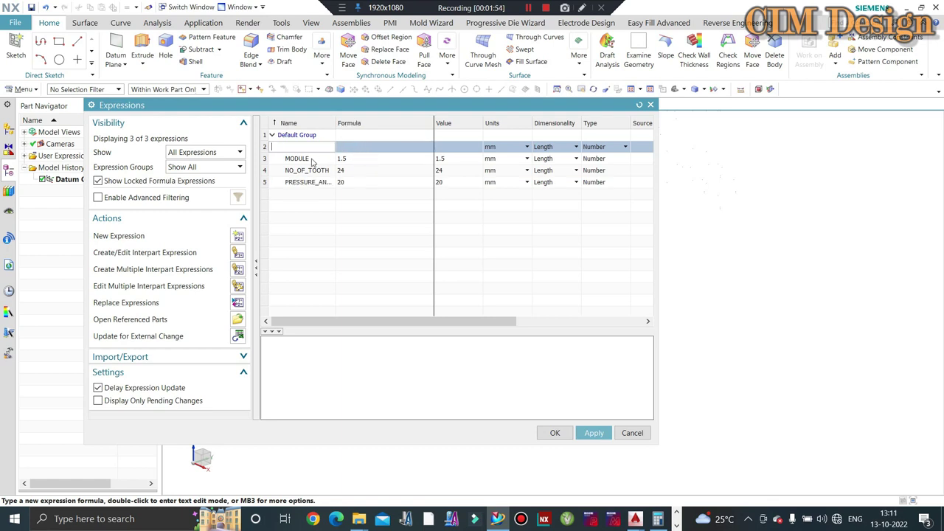
# - Add PCD with formula MODULE*NO_OF_TOOTH and confirm it evaluates to 36
pyautogui.write('PCD')
pyautogui.click(363, 145)
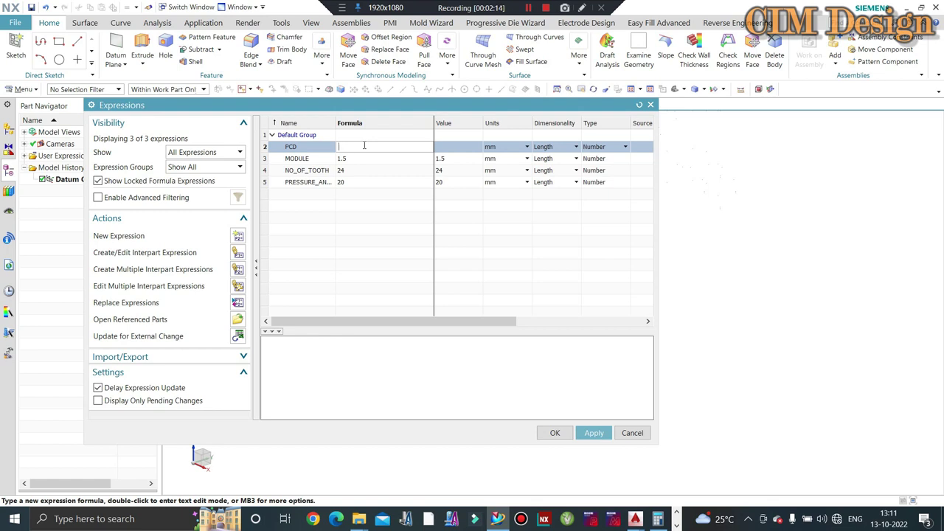
pyautogui.write('MO')
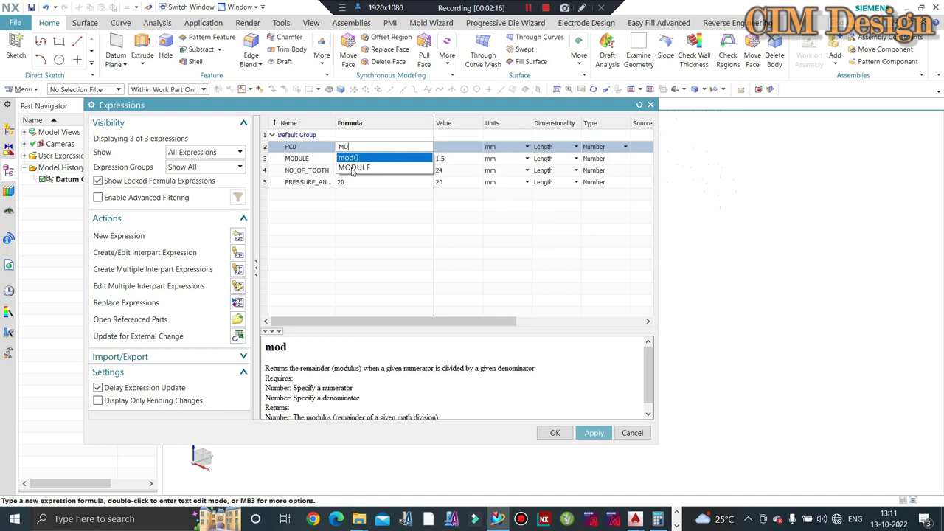
pyautogui.click(353, 168)
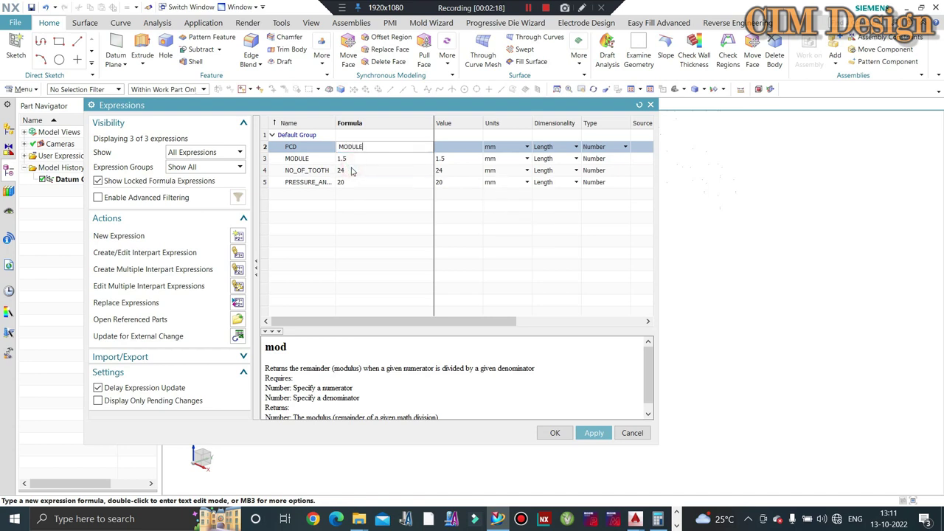
pyautogui.write('*N')
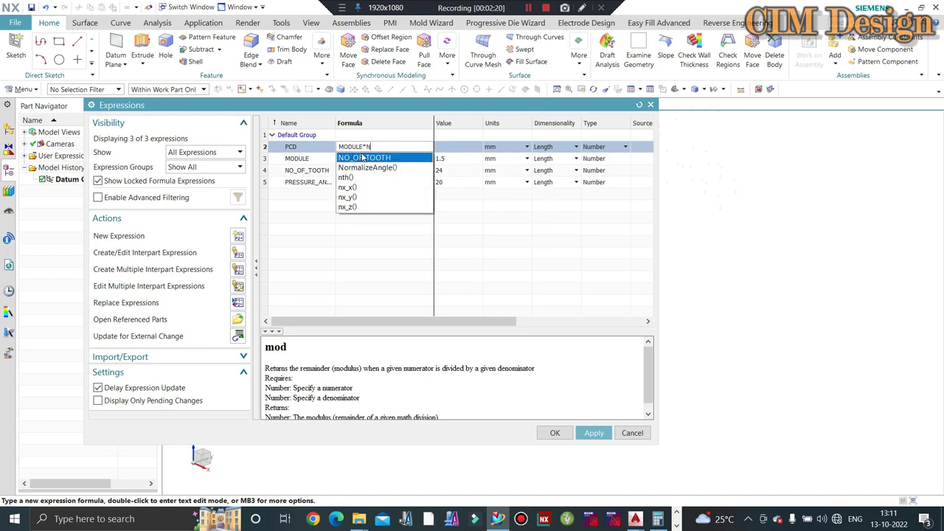
pyautogui.click(361, 156)
pyautogui.press('Return')
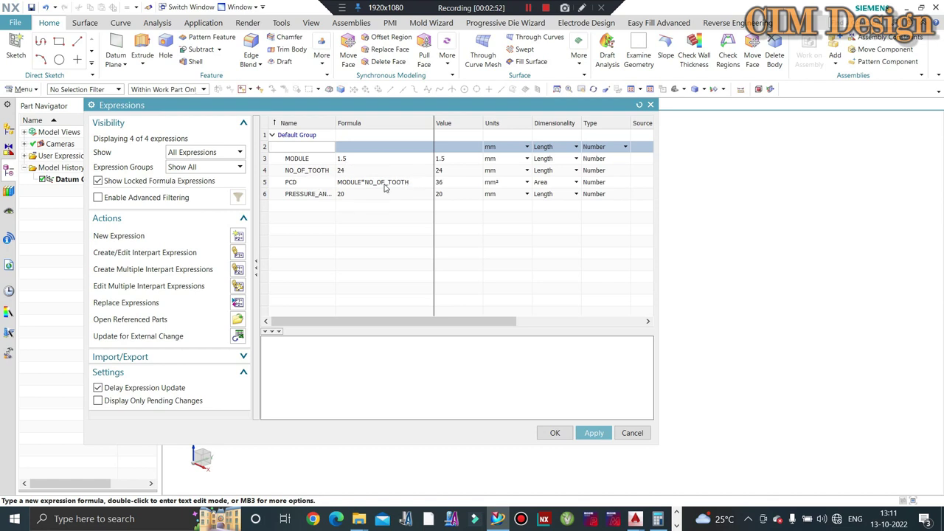
pyautogui.click(445, 185)
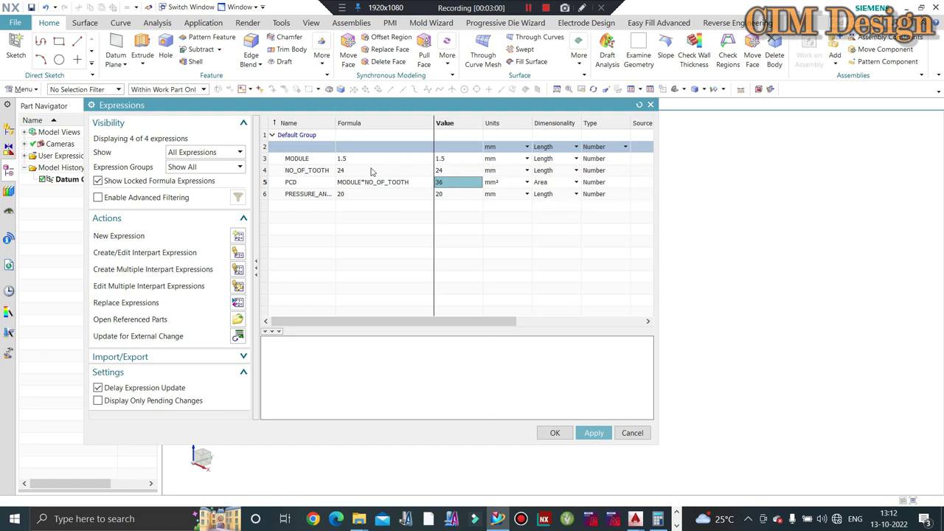
# - Add an ADDENDUM expression with formula (NO_OF_TOOTH+2)*MODULE
pyautogui.click(304, 147)
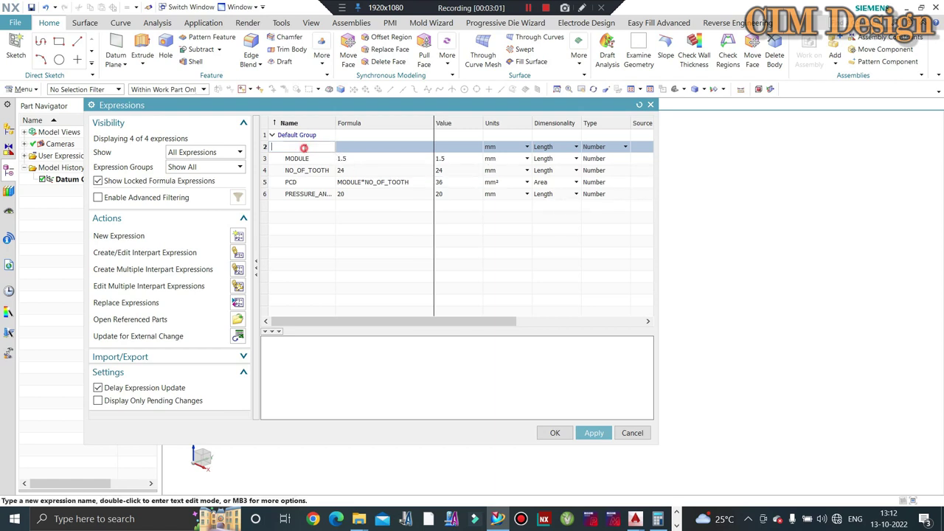
pyautogui.write('ADD')
pyautogui.write('ENDUM')
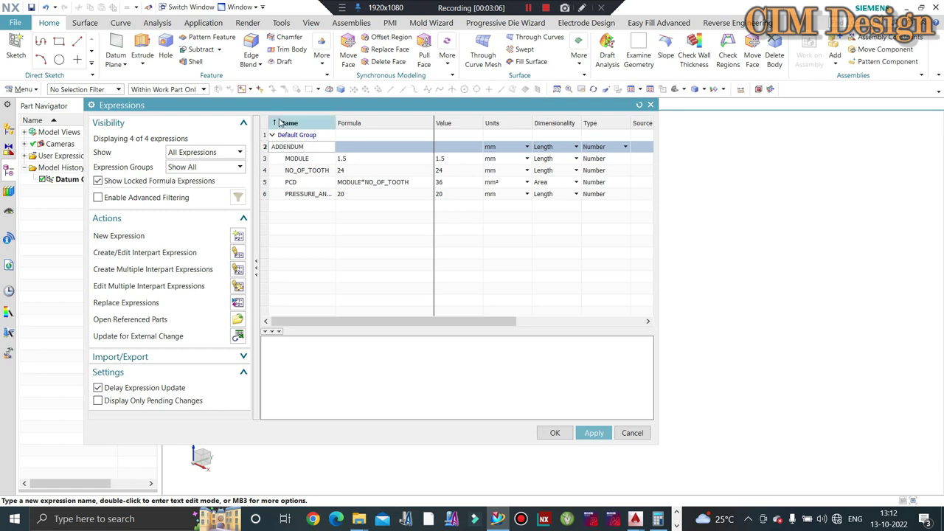
pyautogui.click(351, 148)
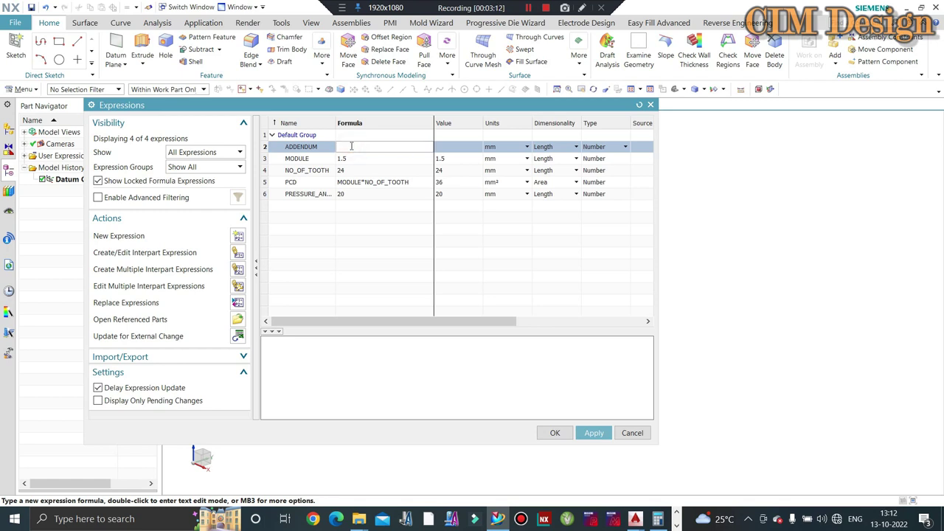
pyautogui.write('(N')
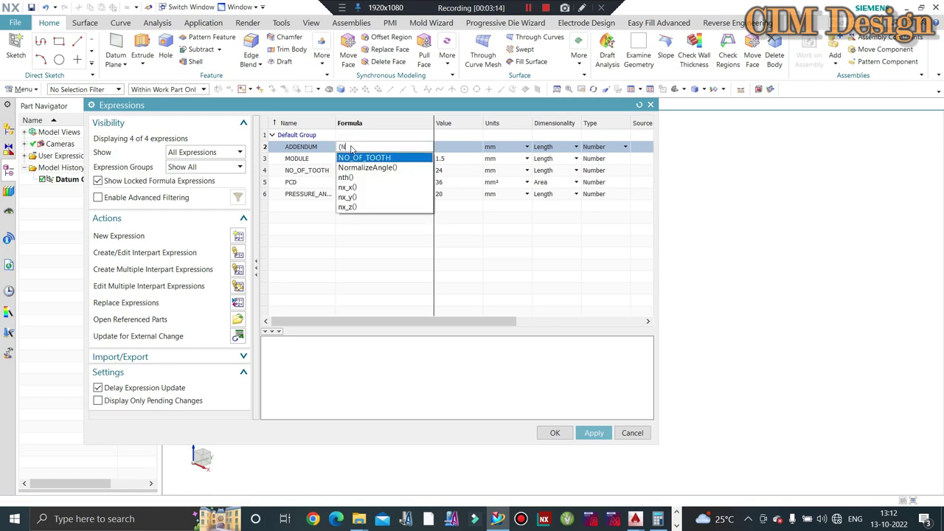
pyautogui.click(363, 161)
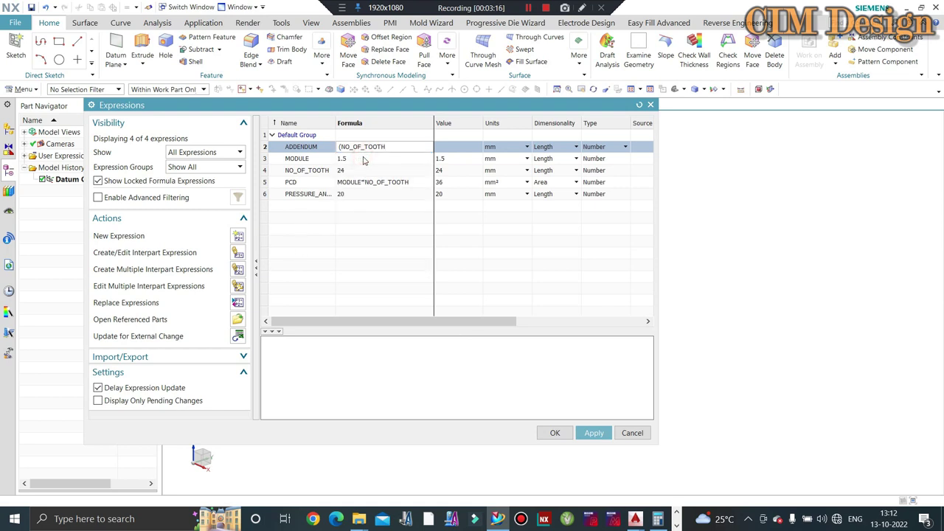
pyautogui.write('+2')
pyautogui.write(')')
pyautogui.write('*')
pyautogui.write('MOD')
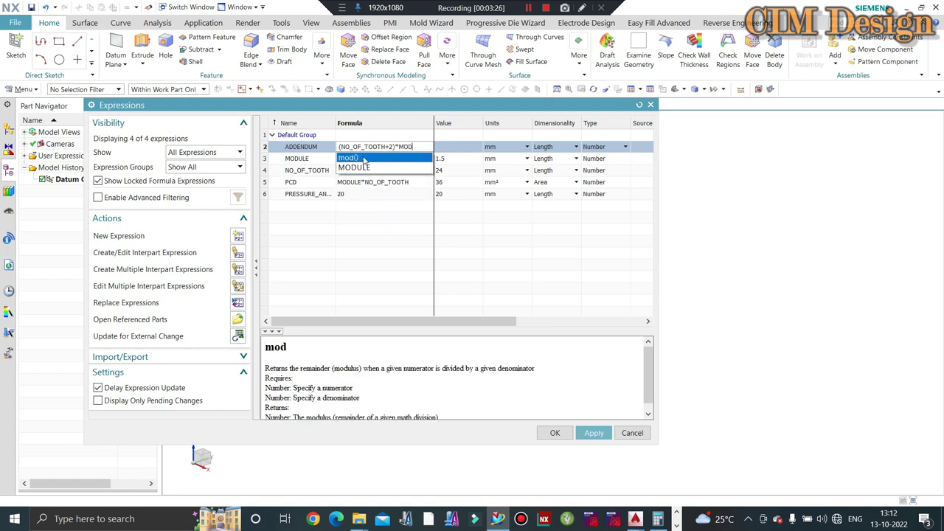
pyautogui.click(361, 168)
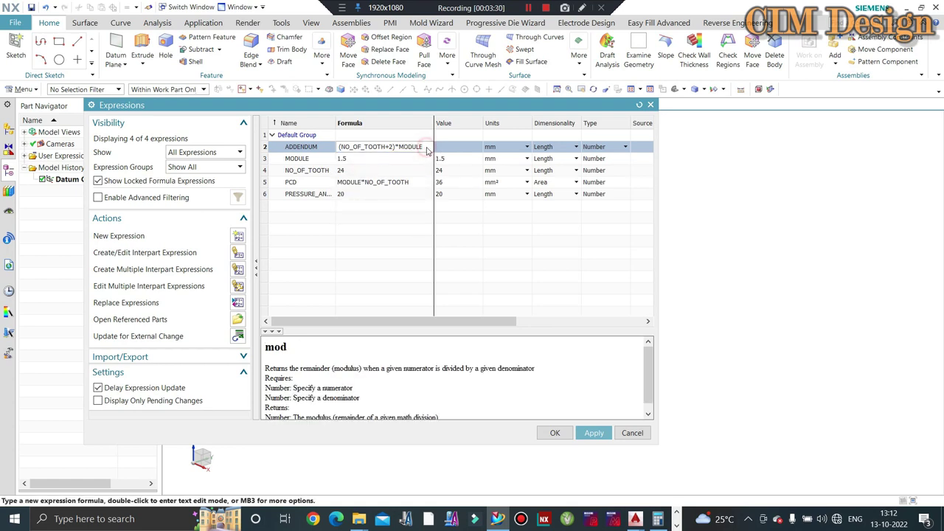
pyautogui.press('Return')
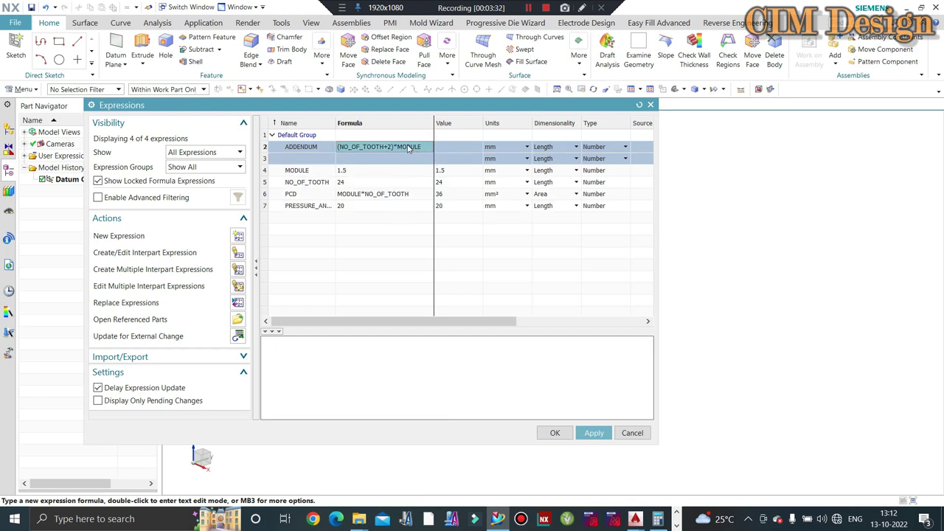
# - Reopen the ADDENDUM formula for editing and recommit it
pyautogui.doubleClick(428, 147)
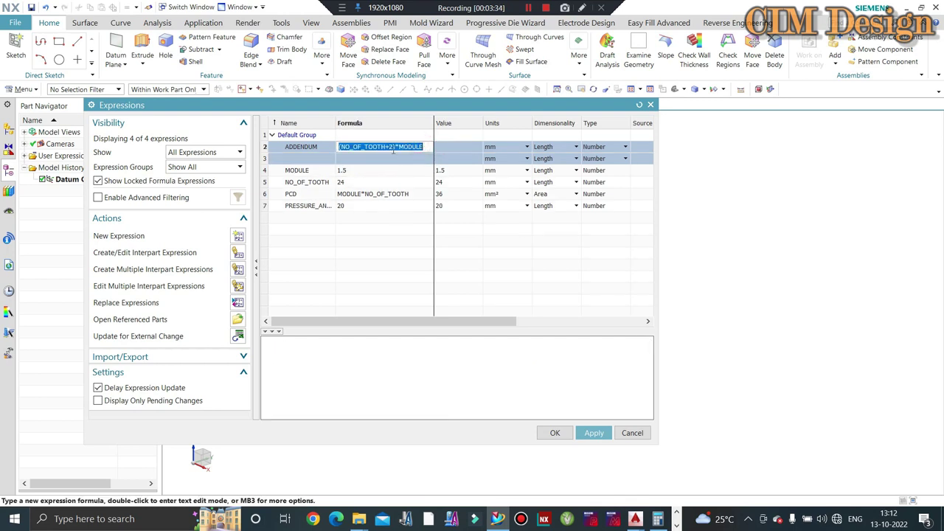
pyautogui.click(398, 148)
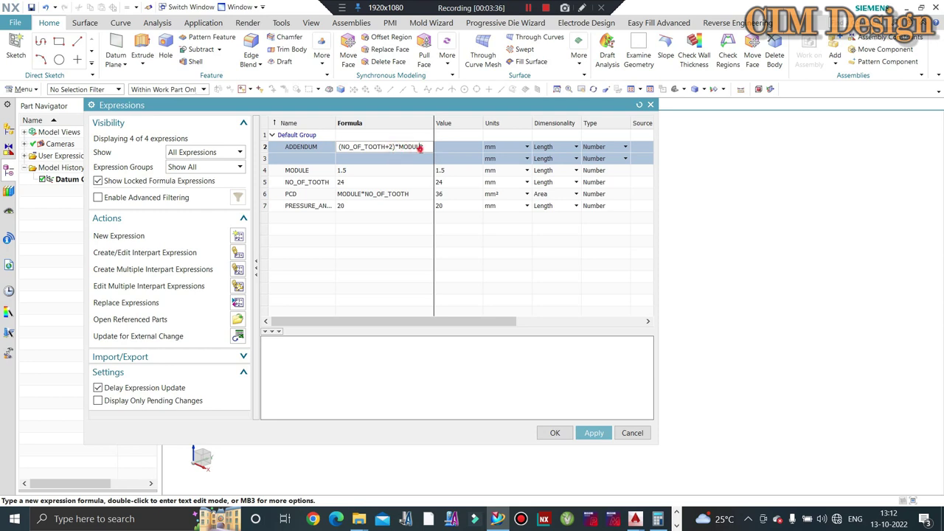
pyautogui.click(424, 148)
pyautogui.press('Return')
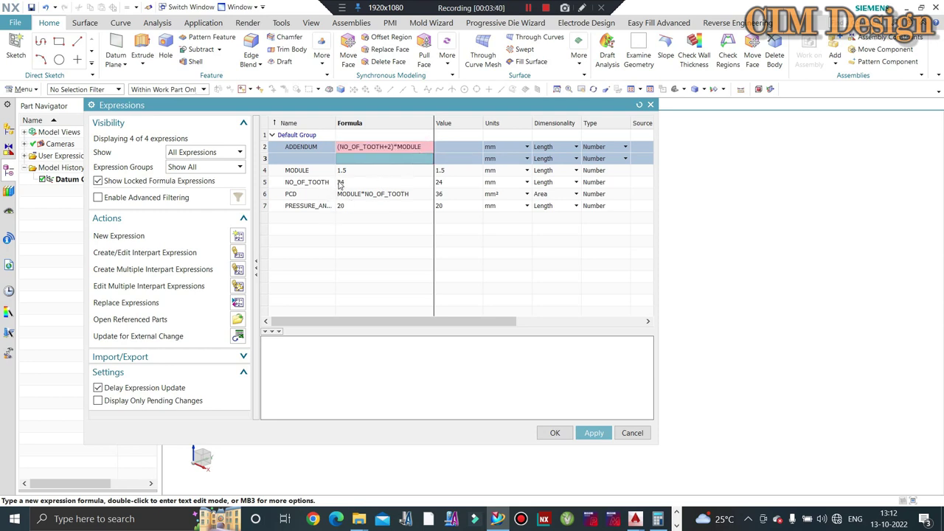
# - Delete the faulty ADDENDUM row and recreate ADDENDUM with a (NO_OF_TOOTH+2)*2 formula
pyautogui.rightClick(392, 148)
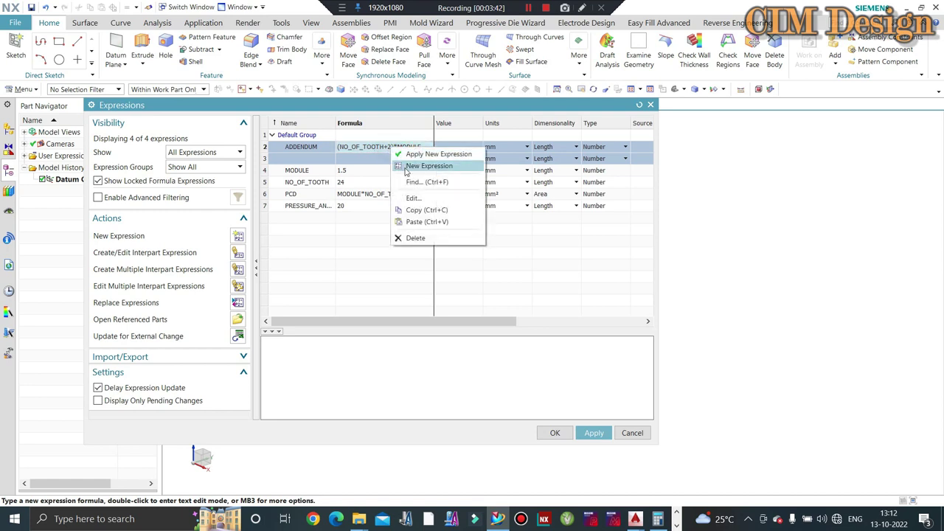
pyautogui.click(415, 238)
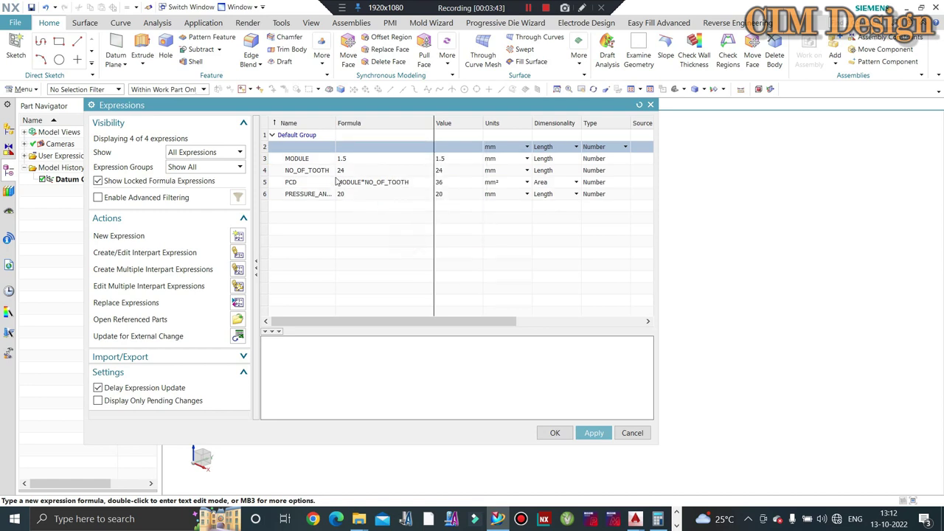
pyautogui.doubleClick(300, 147)
pyautogui.write('ADD')
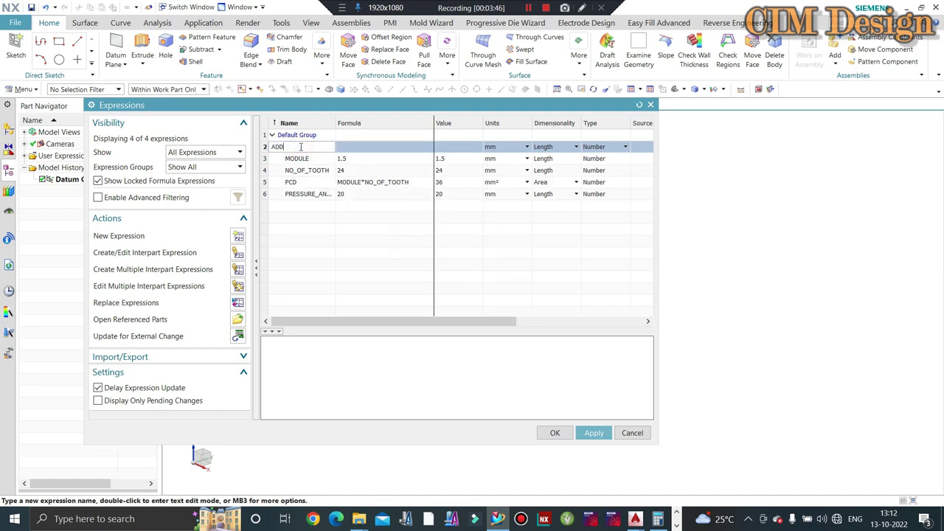
pyautogui.write('ENDUM')
pyautogui.click(363, 148)
pyautogui.doubleClick(364, 148)
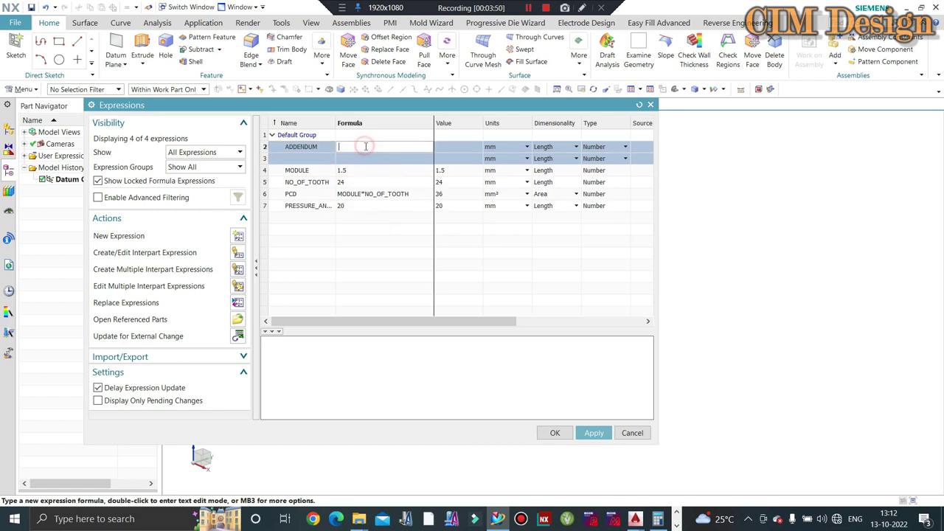
pyautogui.write('N')
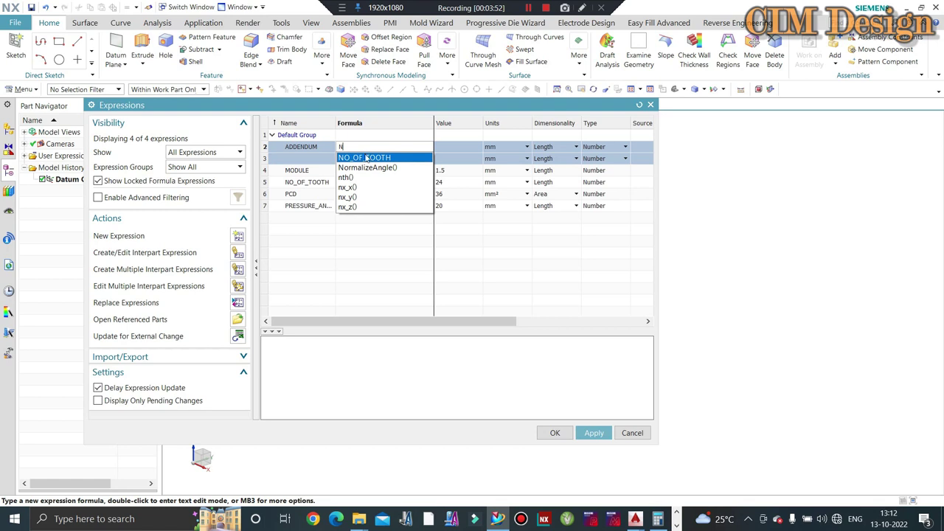
pyautogui.click(366, 158)
pyautogui.click(338, 147)
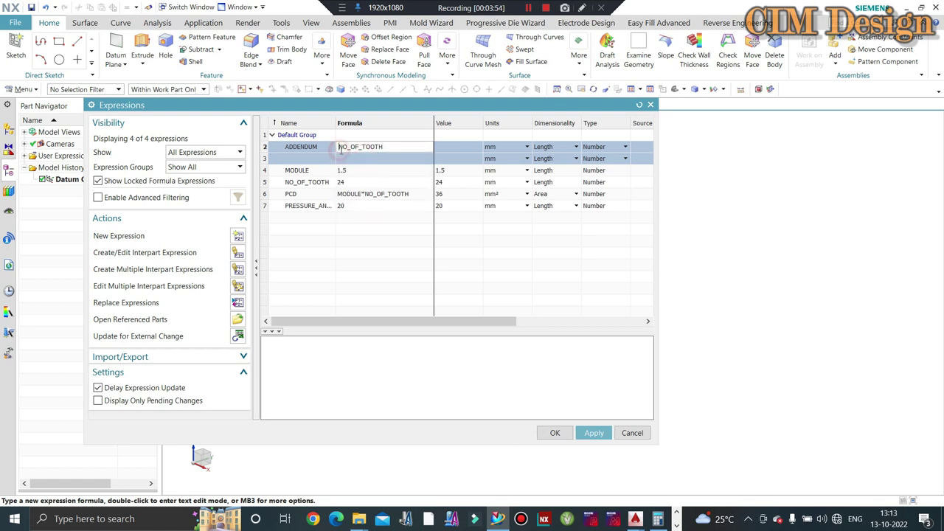
pyautogui.write('(')
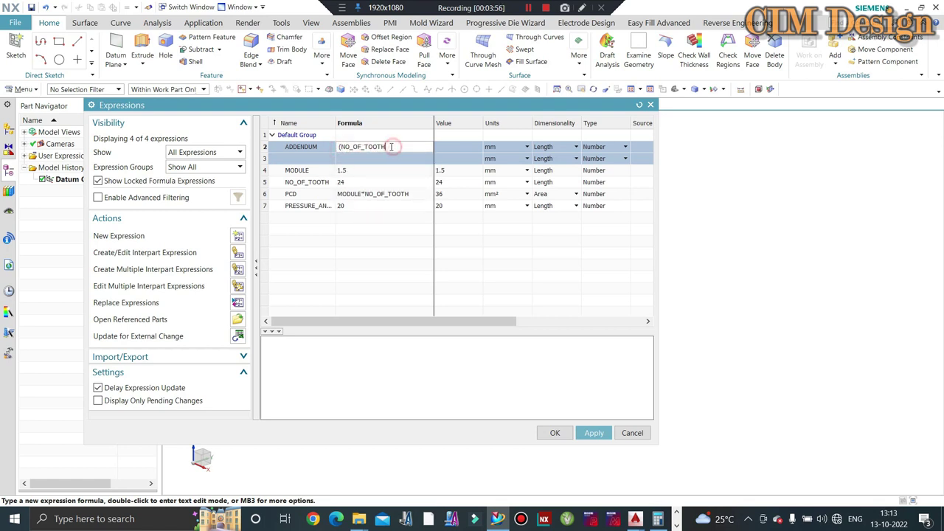
pyautogui.write('+2')
pyautogui.write(')*')
pyautogui.write('2')
pyautogui.press('Return')
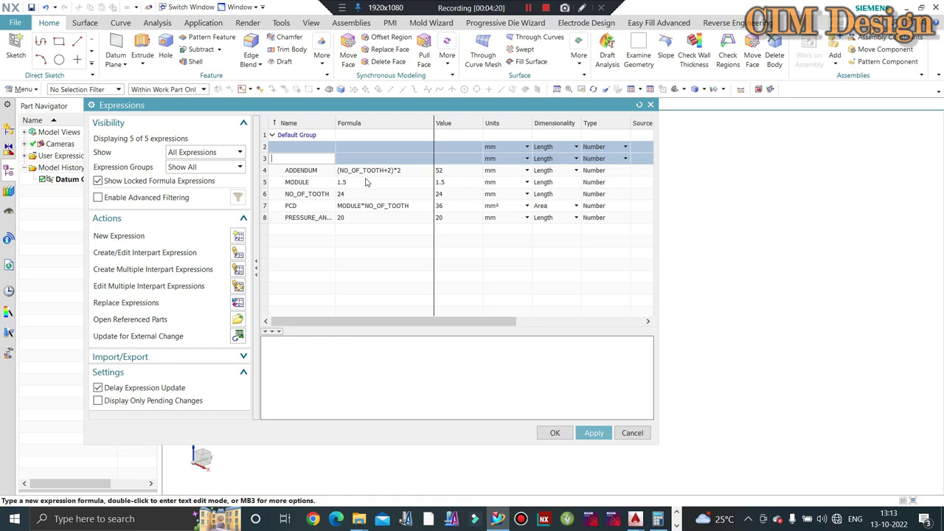
# - Change the trailing multiplier to 1.5 so ADDENDUM reads (NO_OF_TOOTH+2)*1.5
pyautogui.doubleClick(400, 171)
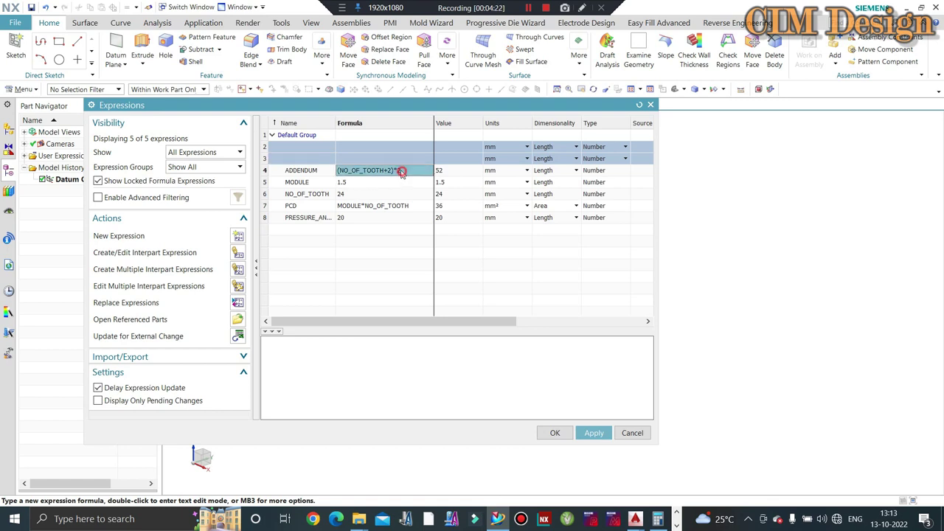
pyautogui.click(408, 171)
pyautogui.press('BackSpace')
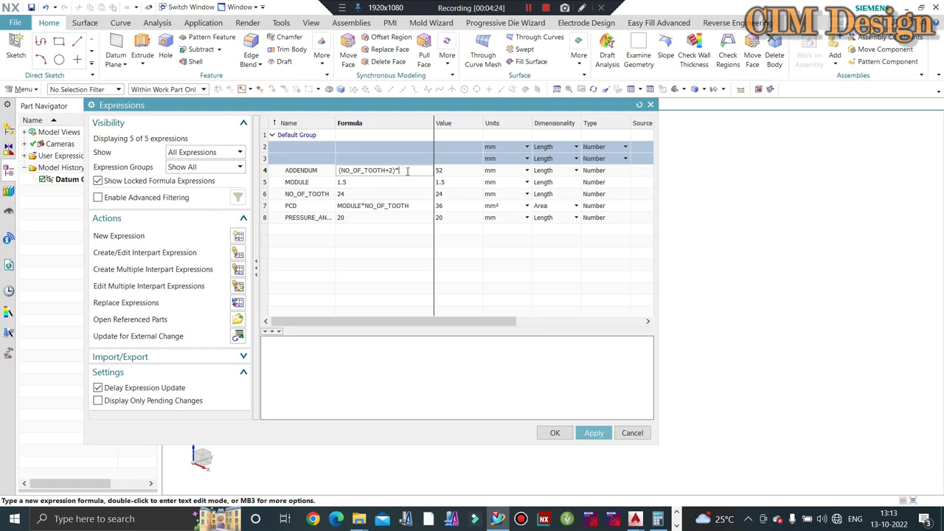
pyautogui.write('1.5')
pyautogui.press('Return')
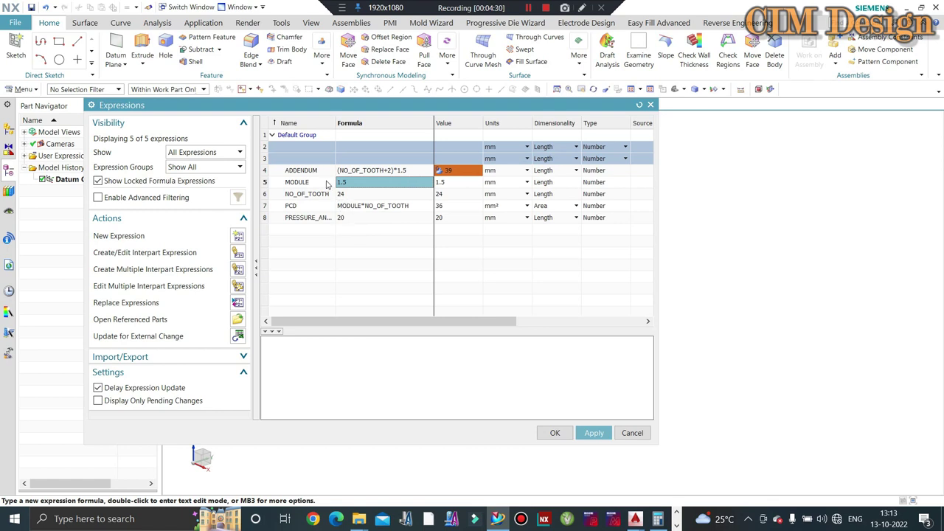
pyautogui.click(302, 149)
pyautogui.click(300, 156)
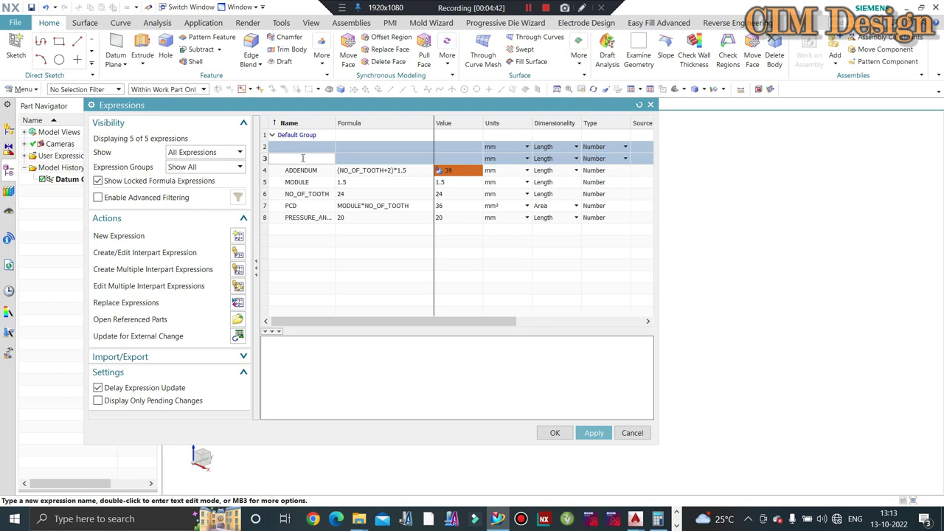
# - Add a DEDUNDUM expression with formula MODULE*2, giving 3 mm
pyautogui.write('DED')
pyautogui.write('UMD')
pyautogui.press('BackSpace')
pyautogui.press('BackSpace')
pyautogui.write('NDE')
pyautogui.write('UM')
pyautogui.click(369, 158)
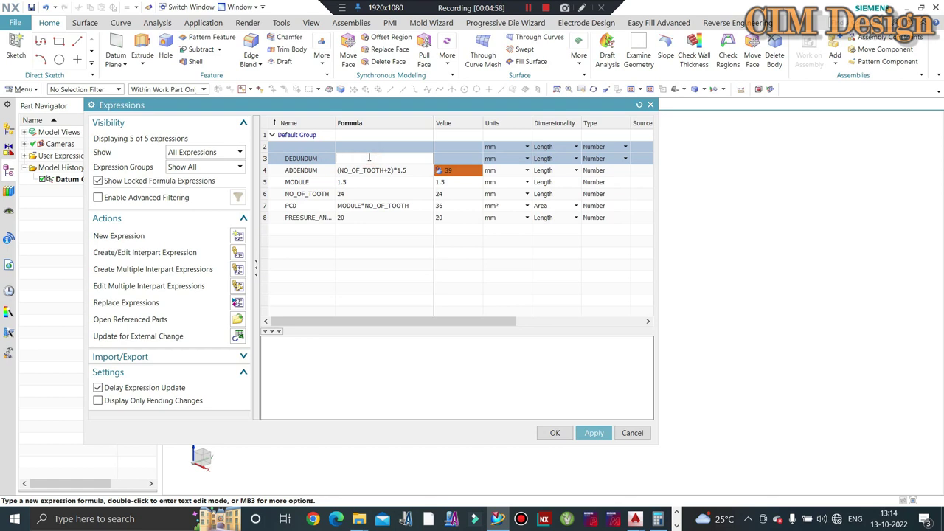
pyautogui.write('MO')
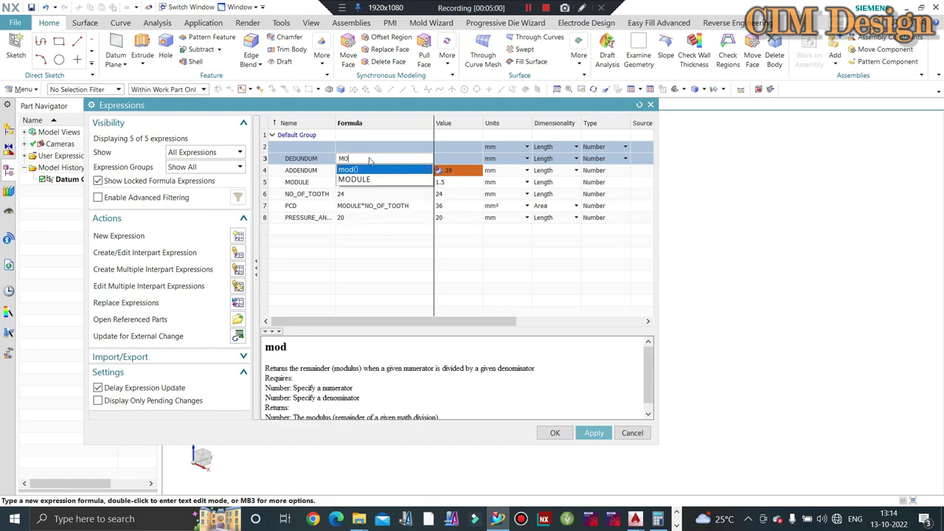
pyautogui.click(367, 181)
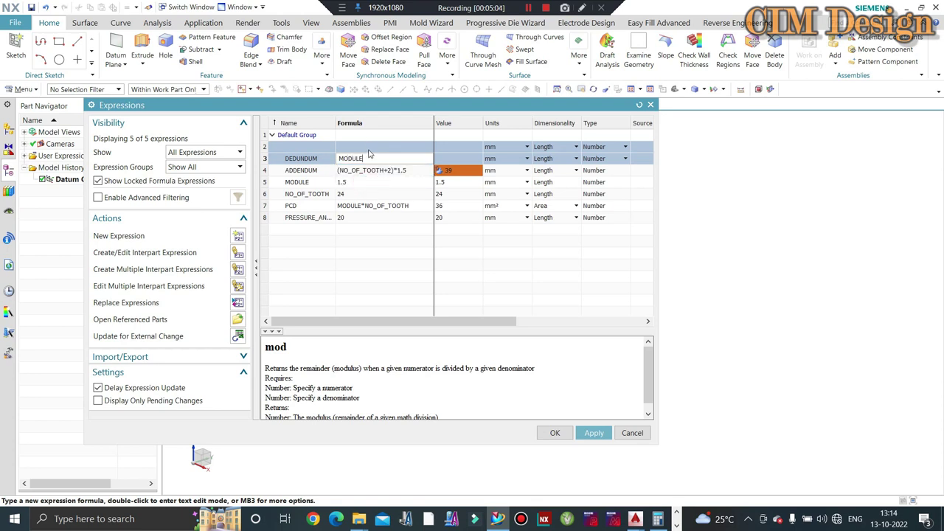
pyautogui.write('*2')
pyautogui.press('Return')
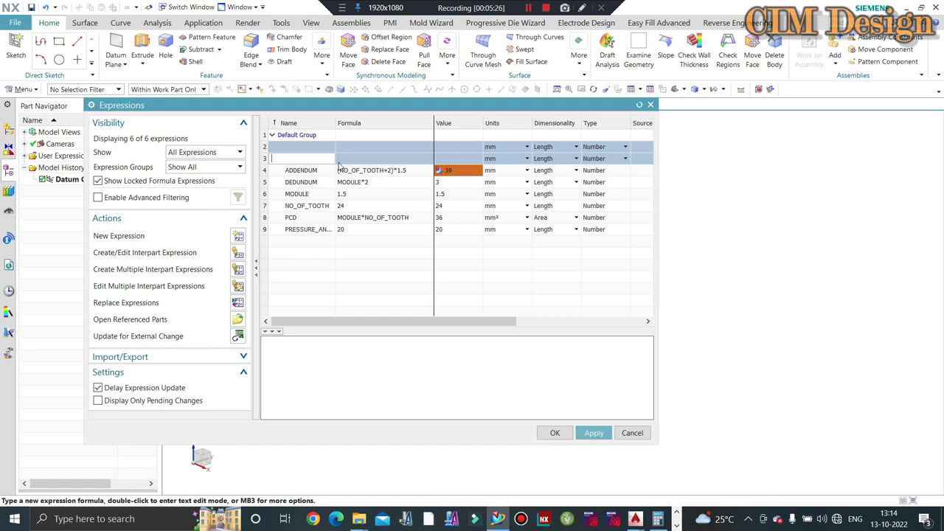
# - Add CLEARANCE at 3.5 mm and apply all pending expression changes
pyautogui.write('CLE')
pyautogui.write('ARAN')
pyautogui.write('CE')
pyautogui.click(353, 157)
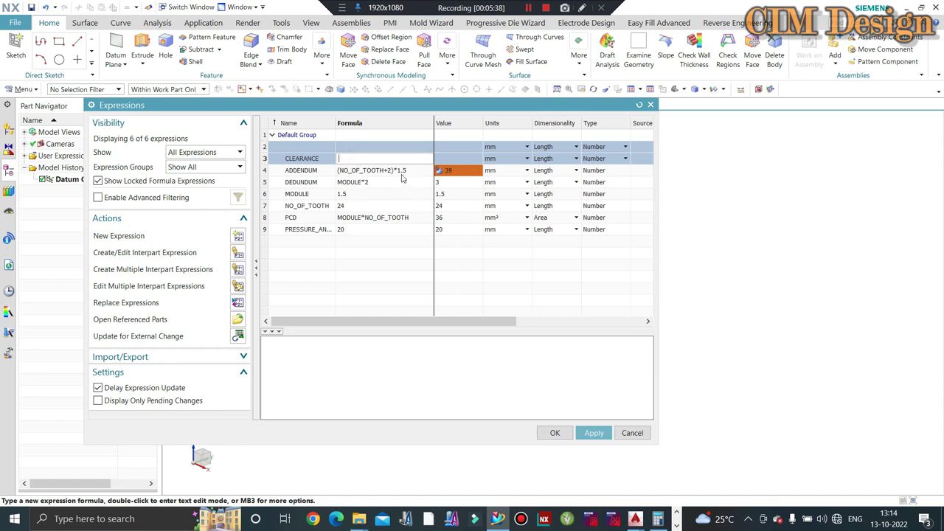
pyautogui.write('3')
pyautogui.write('.5')
pyautogui.press('Return')
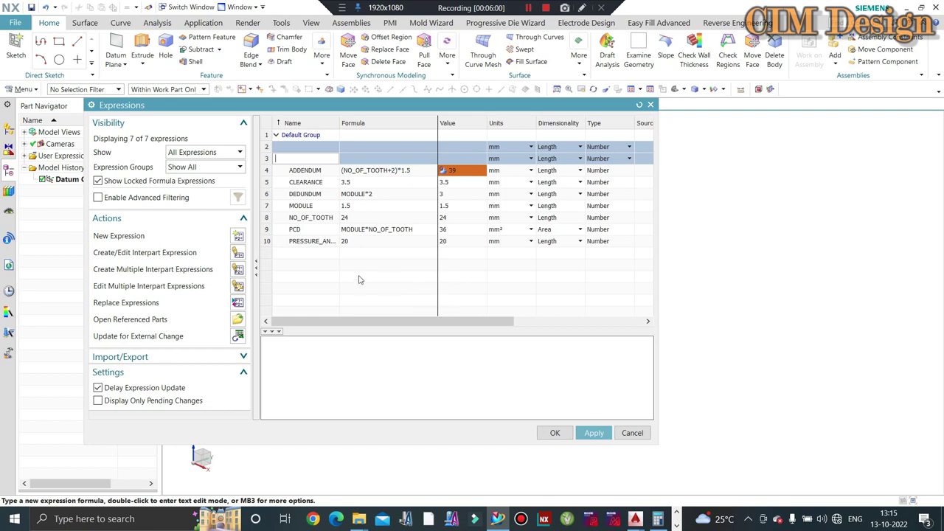
pyautogui.click(594, 432)
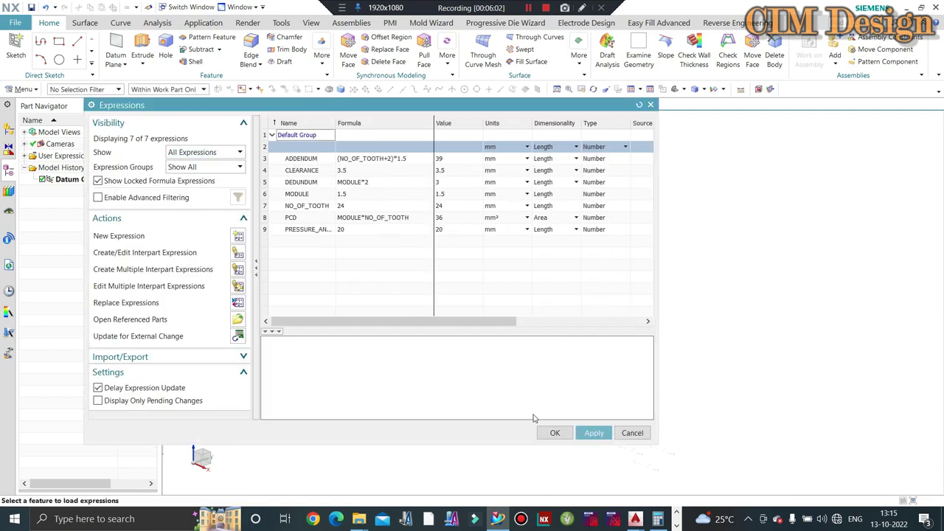
# - Start a sketch on the XY plane and draw an origin circle with diameter PCD
pyautogui.click(554, 433)
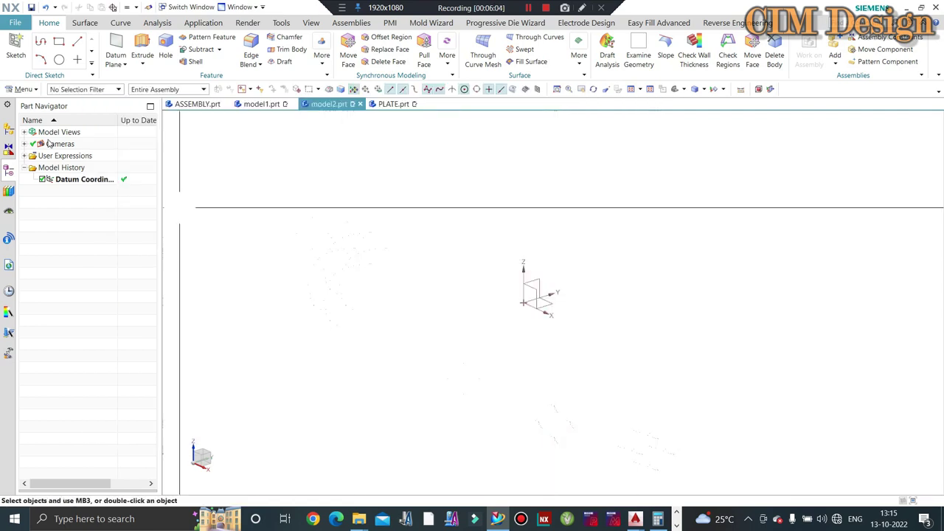
pyautogui.click(16, 46)
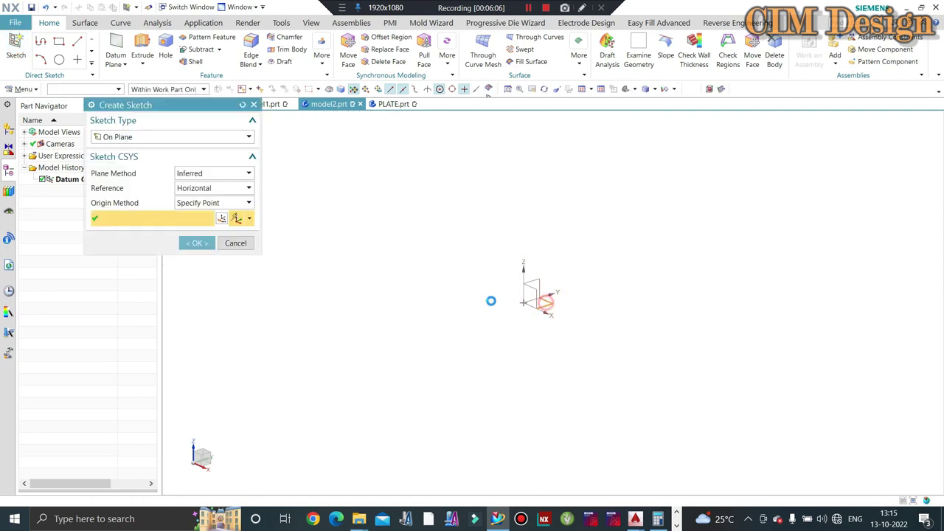
pyautogui.middleClick(377, 270)
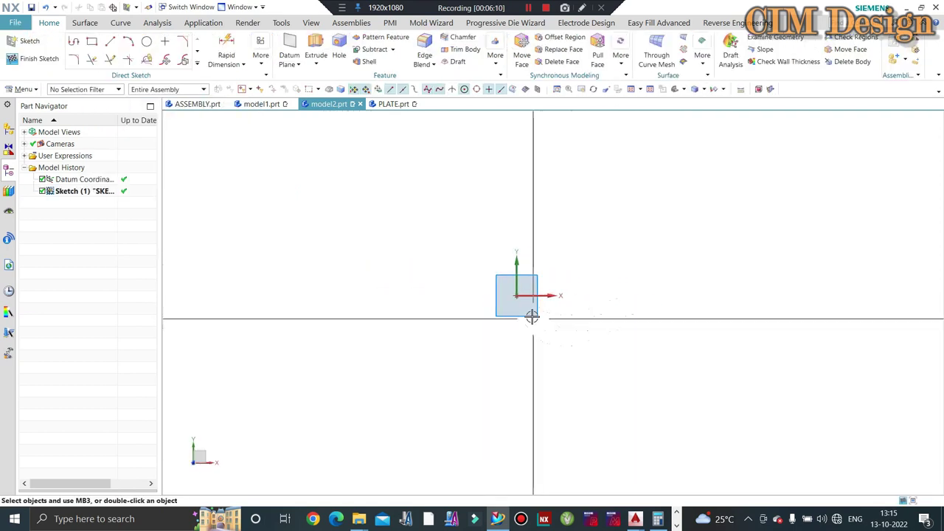
pyautogui.click(146, 42)
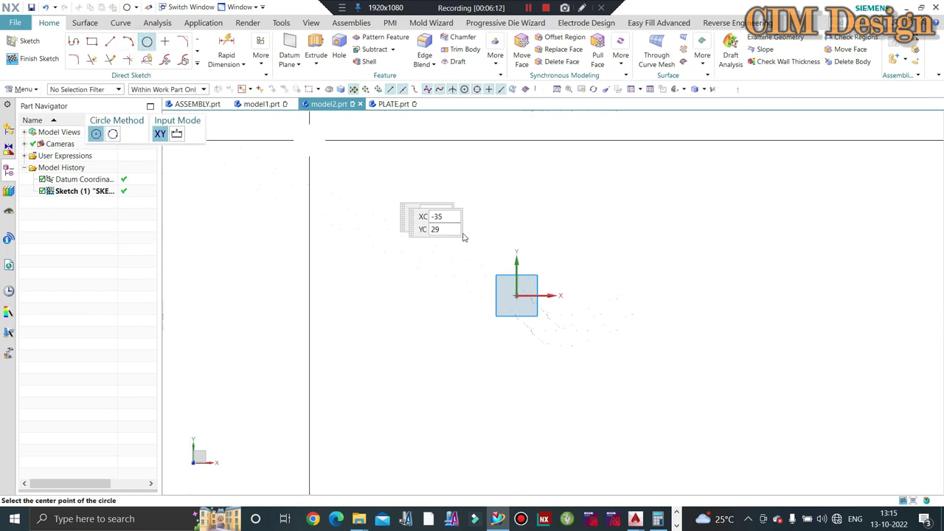
pyautogui.click(517, 293)
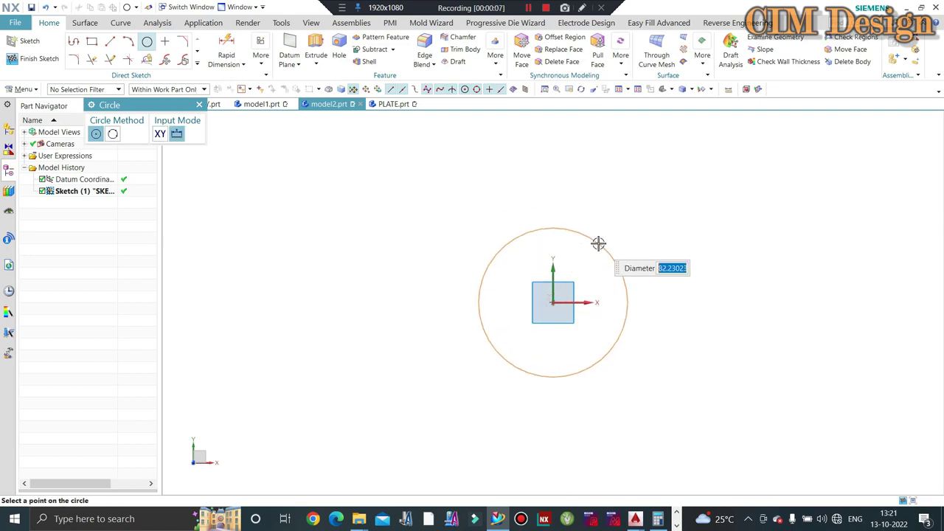
pyautogui.write('PC')
pyautogui.click(598, 244)
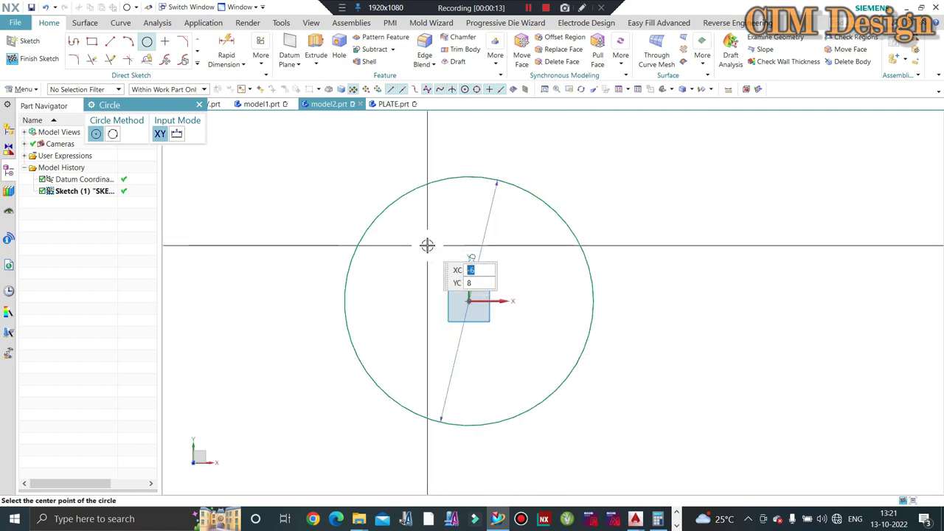
pyautogui.press('Escape')
# - Check the expressions, add a concentric origin circle sized by ADDENDUM, and finish the sketch
pyautogui.hotkey('ctrl', 'e')
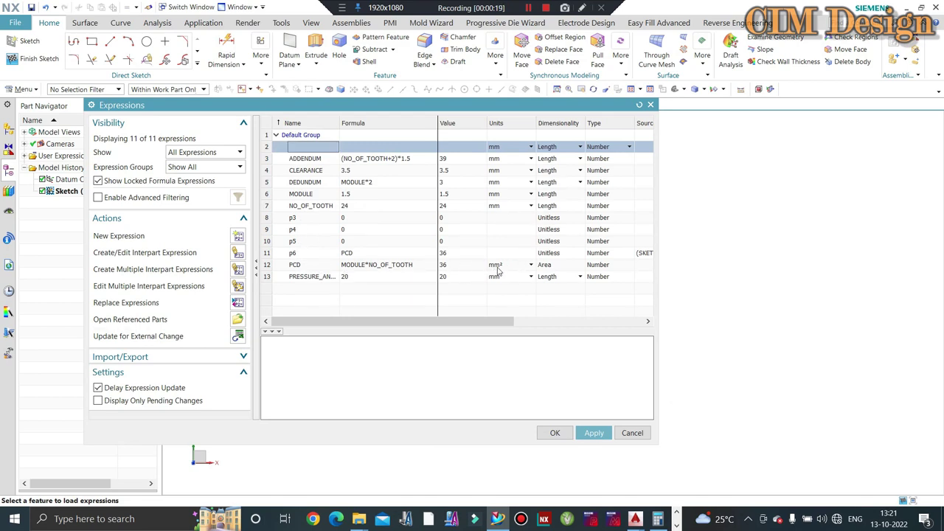
pyautogui.click(632, 433)
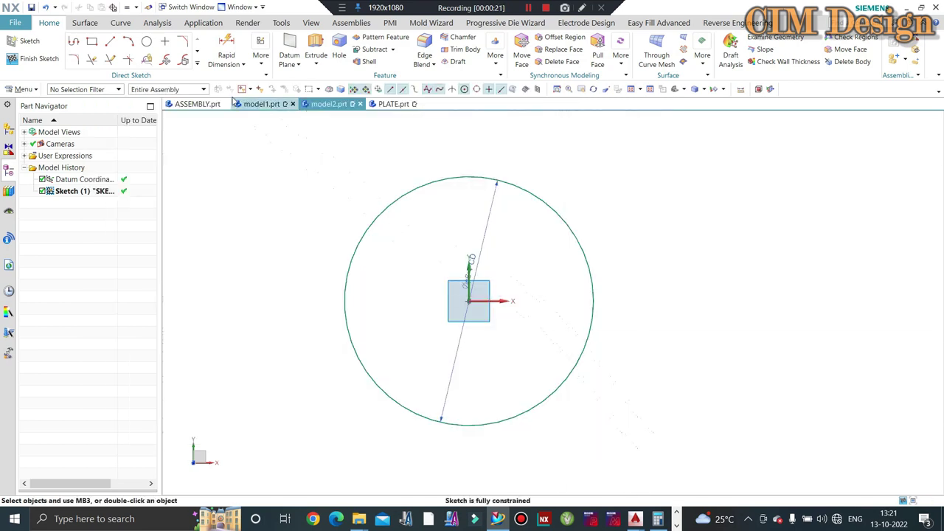
pyautogui.click(147, 41)
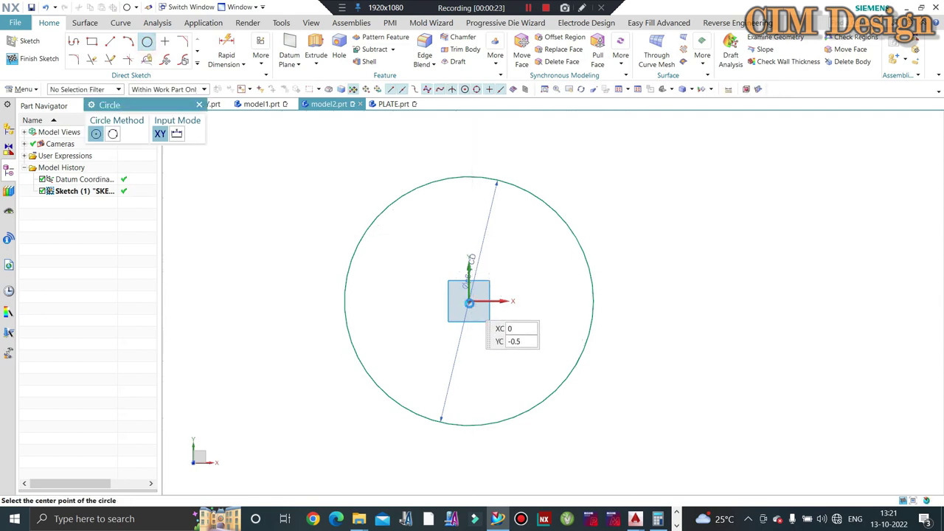
pyautogui.click(469, 300)
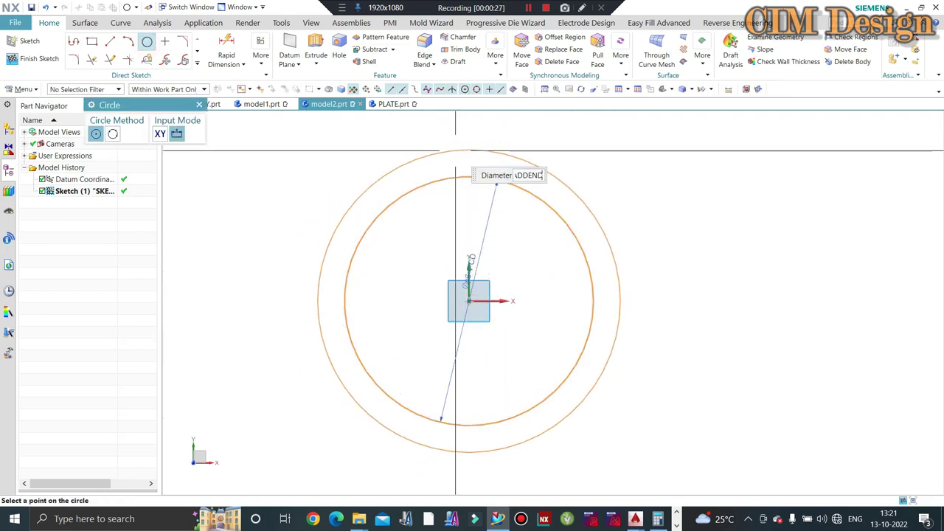
pyautogui.press('Return')
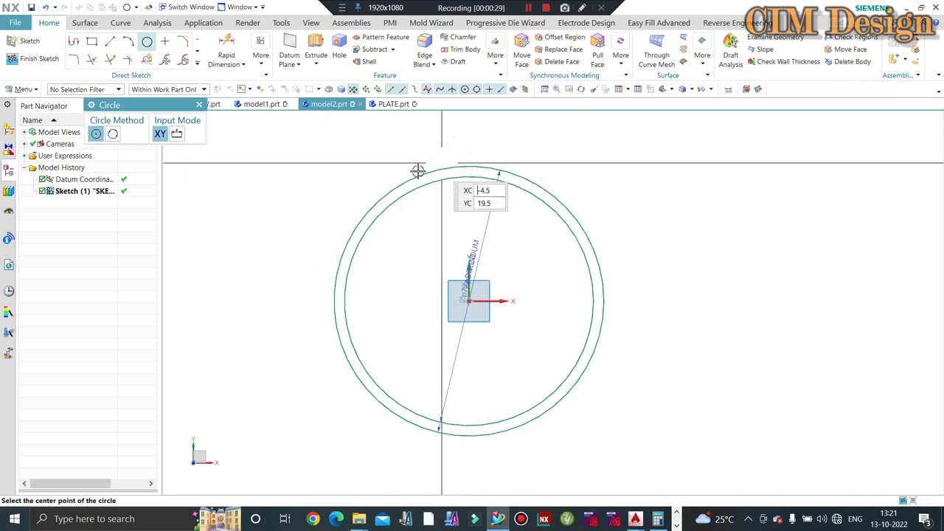
pyautogui.press('Escape')
pyautogui.click(33, 56)
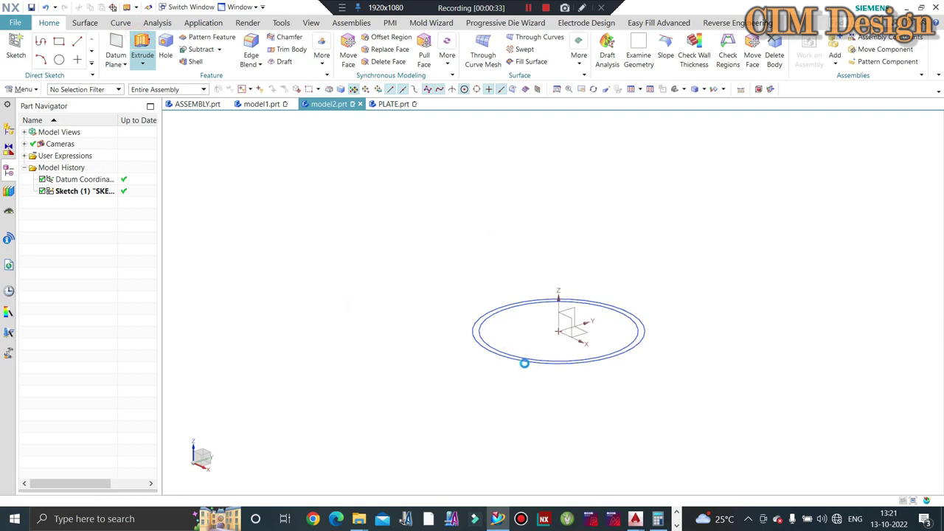
# - Extrude the sketched circle 15 mm into a solid disc blank
pyautogui.click(483, 347)
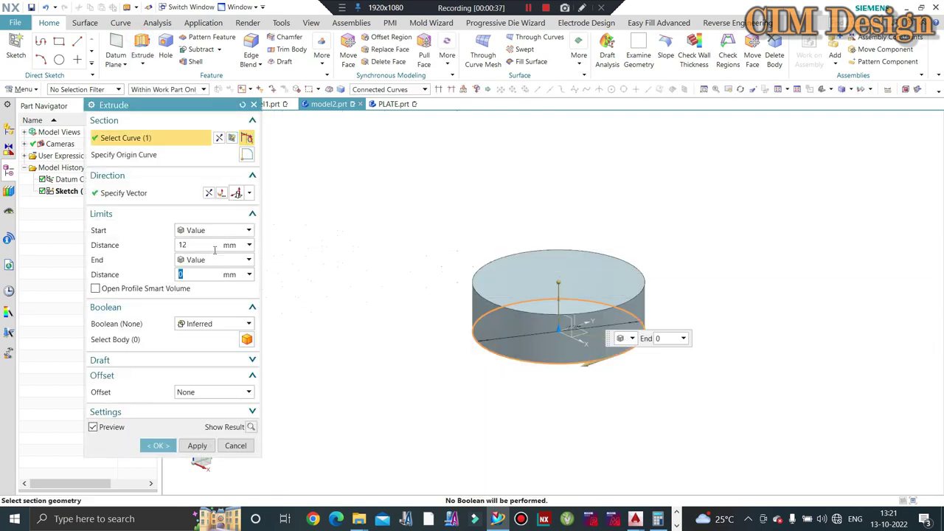
pyautogui.write('15')
pyautogui.press('Return')
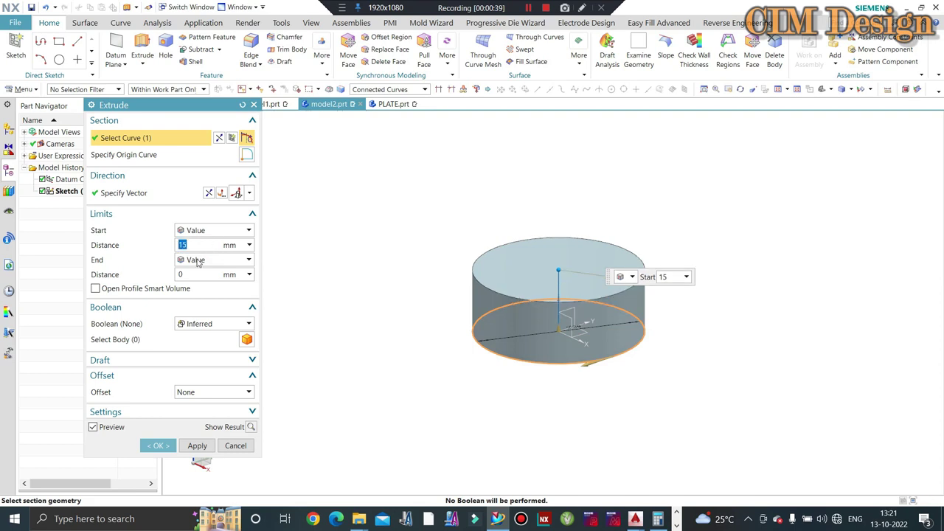
pyautogui.click(157, 447)
# - Turn the disc face-on with F8, zoom in, and clear the sketch selection
pyautogui.moveTo(368, 243)
pyautogui.mouseDown(button='middle')
pyautogui.moveTo(413, 429)
pyautogui.moveTo(273, 283)
pyautogui.mouseUp(button='middle')
pyautogui.press('F8')
pyautogui.scroll(2, 604, 305)
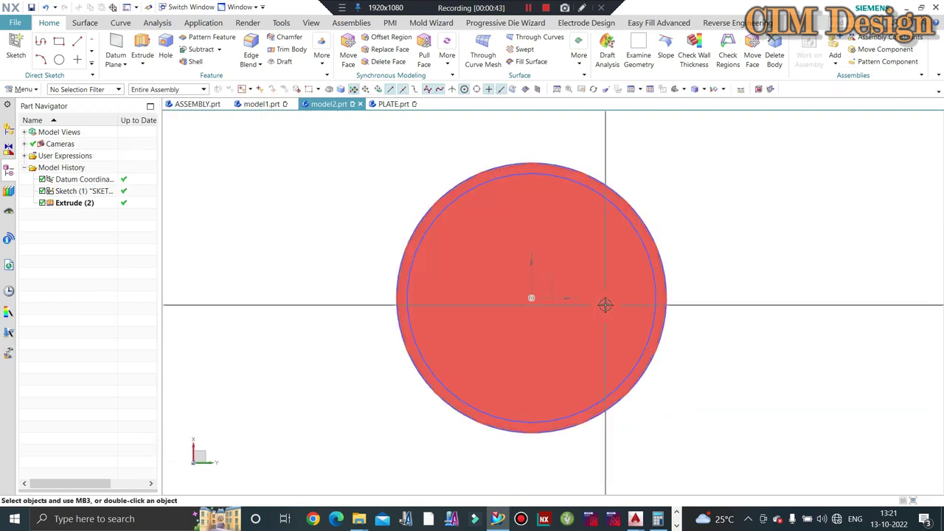
pyautogui.scroll(1, 450, 185)
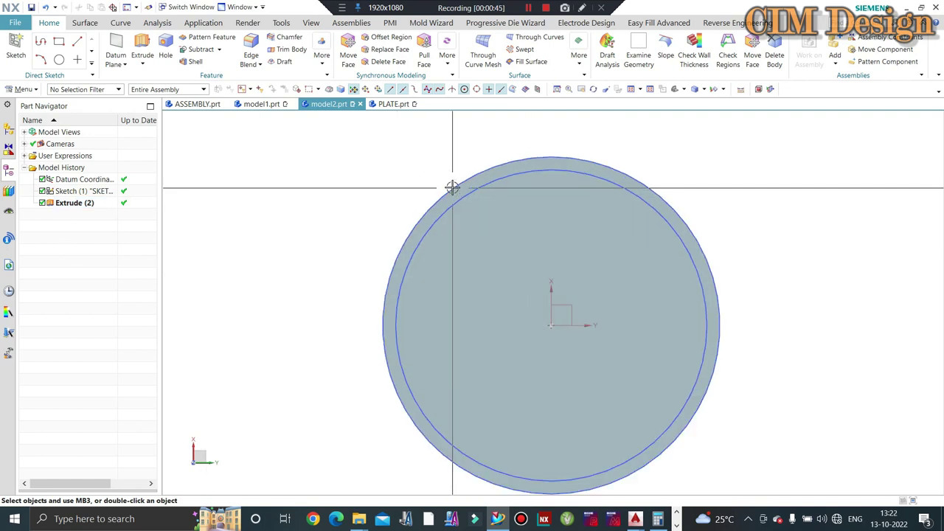
pyautogui.scroll(1, 465, 182)
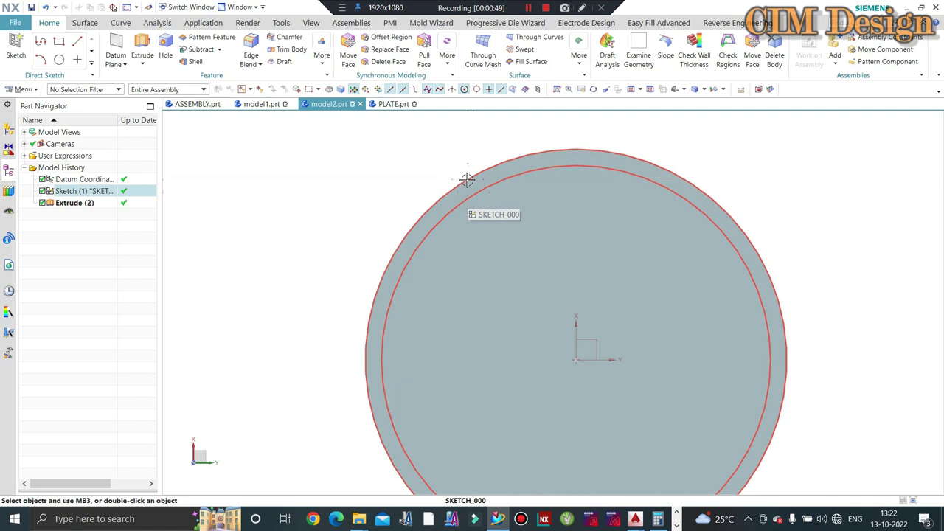
pyautogui.scroll(-1, 467, 180)
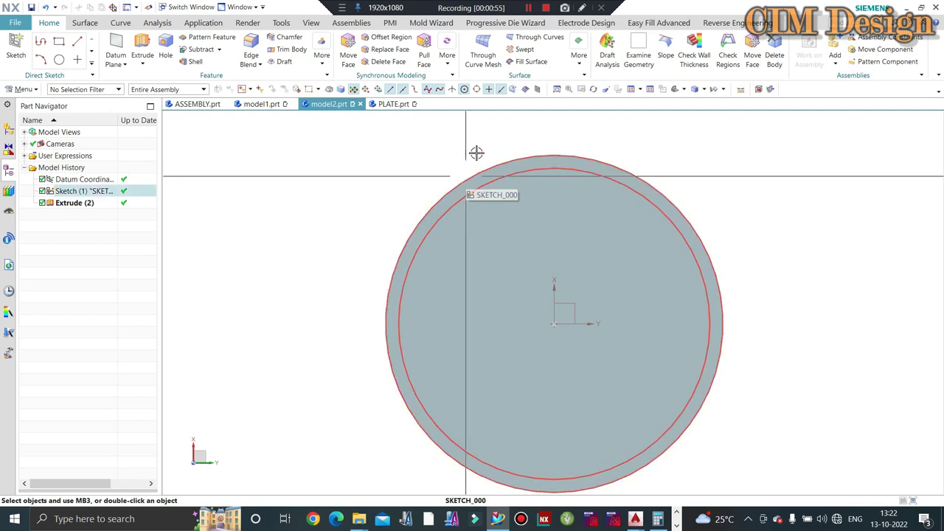
pyautogui.press('Escape')
pyautogui.scroll(1, 579, 178)
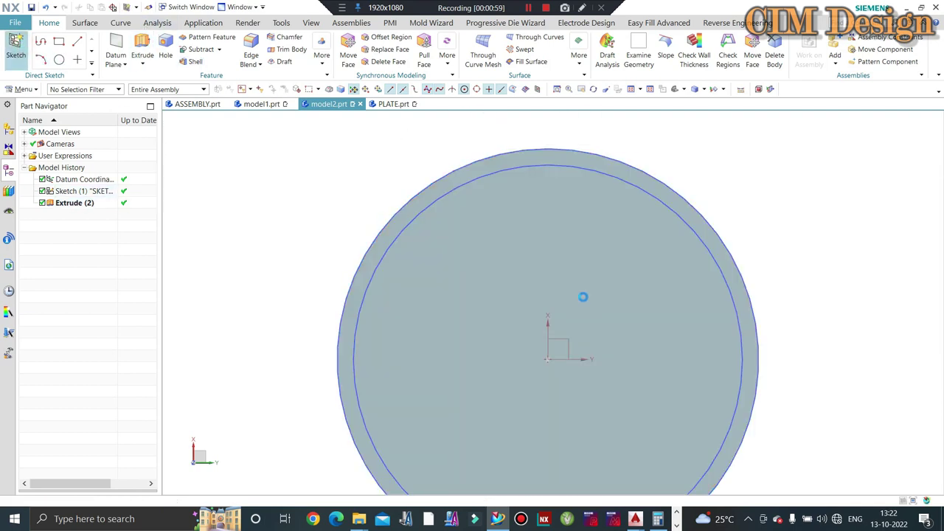
# - Create Sketch (3) on the disc face holding two concentric circles centred on the origin
pyautogui.press('s')
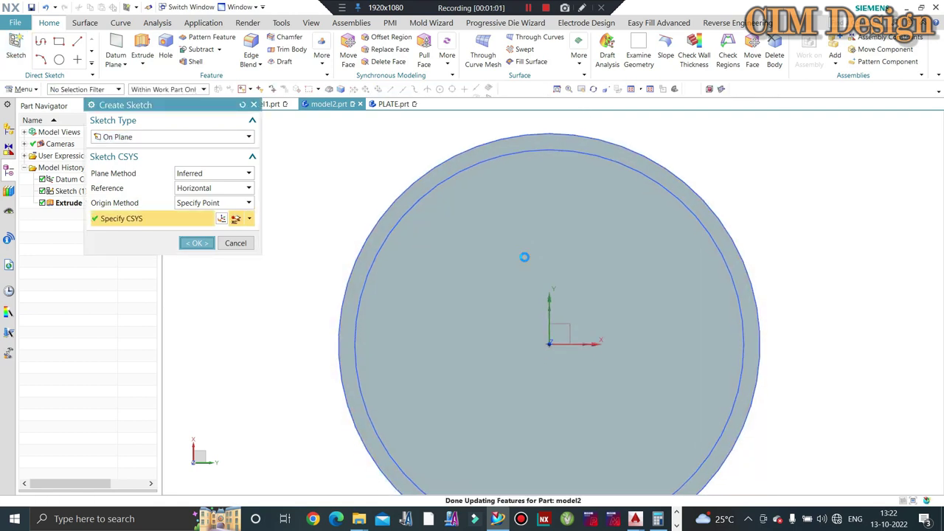
pyautogui.middleClick(524, 256)
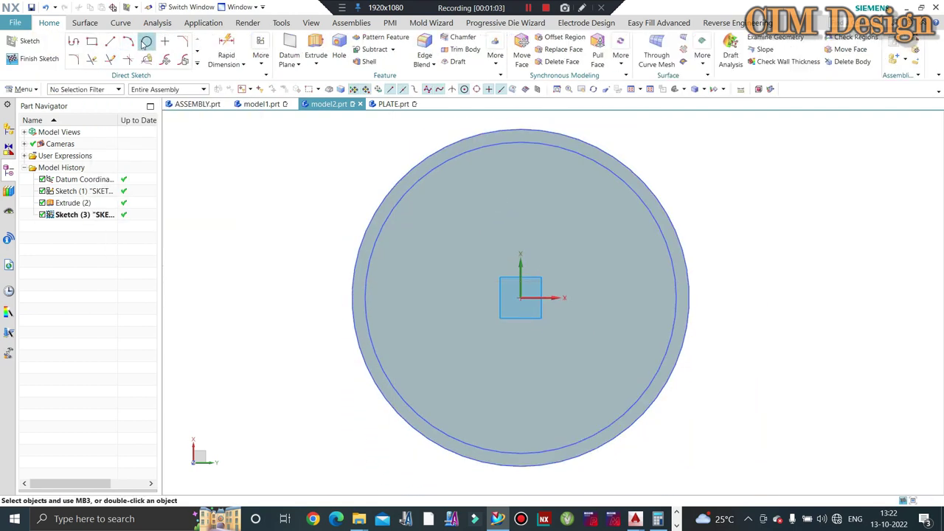
pyautogui.click(146, 42)
pyautogui.click(520, 297)
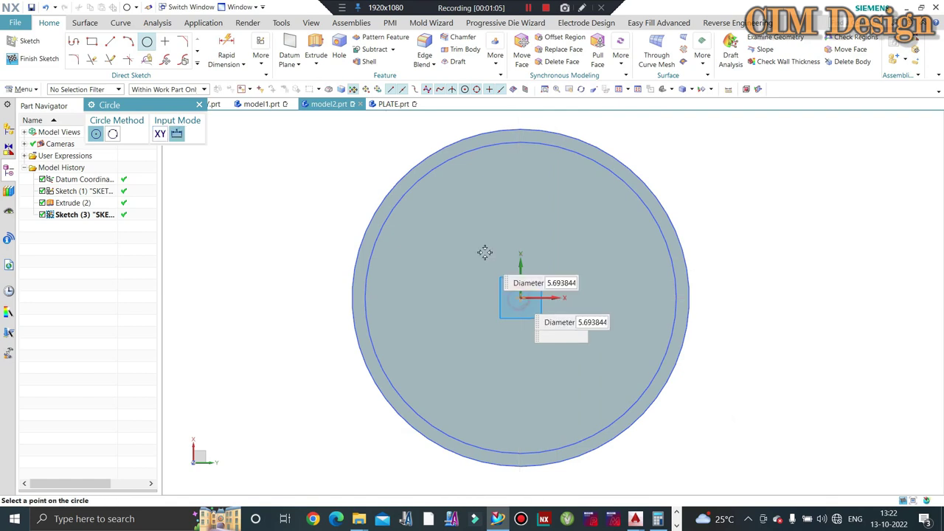
pyautogui.click(431, 214)
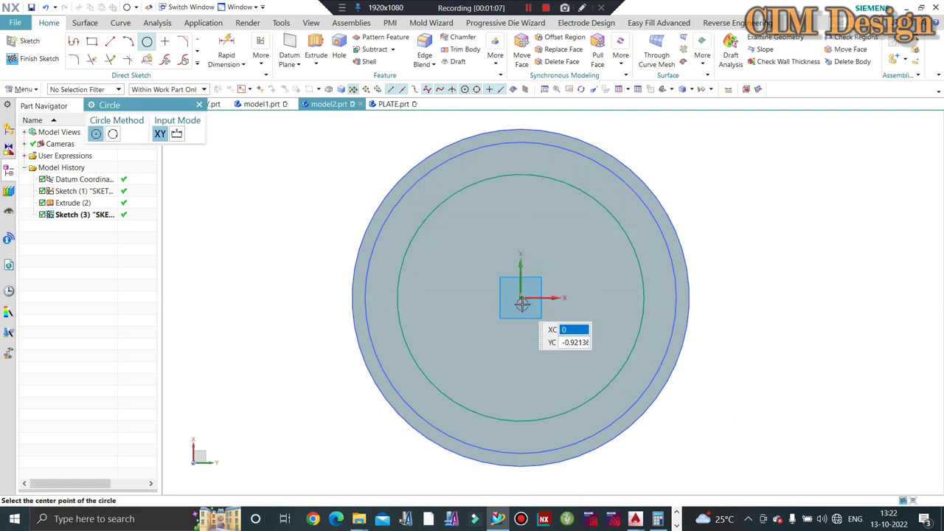
pyautogui.click(521, 297)
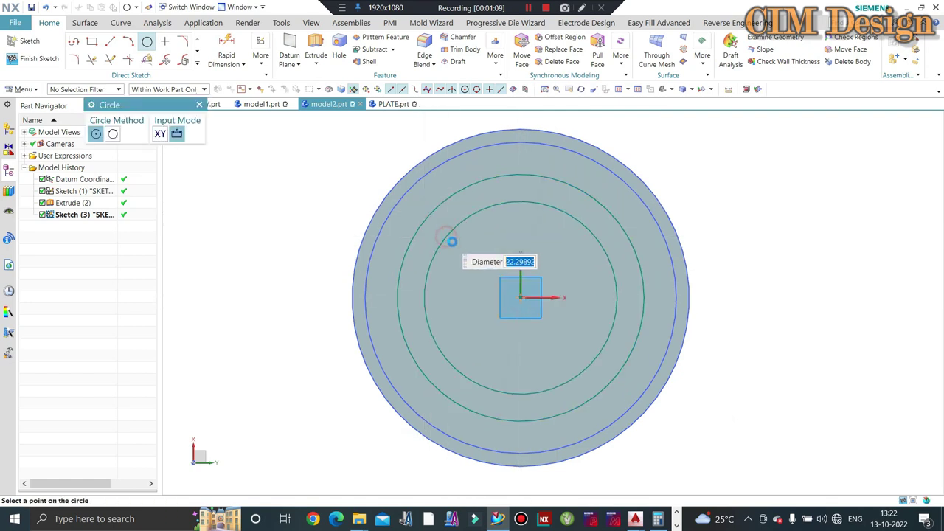
pyautogui.press('Escape')
pyautogui.press('Escape')
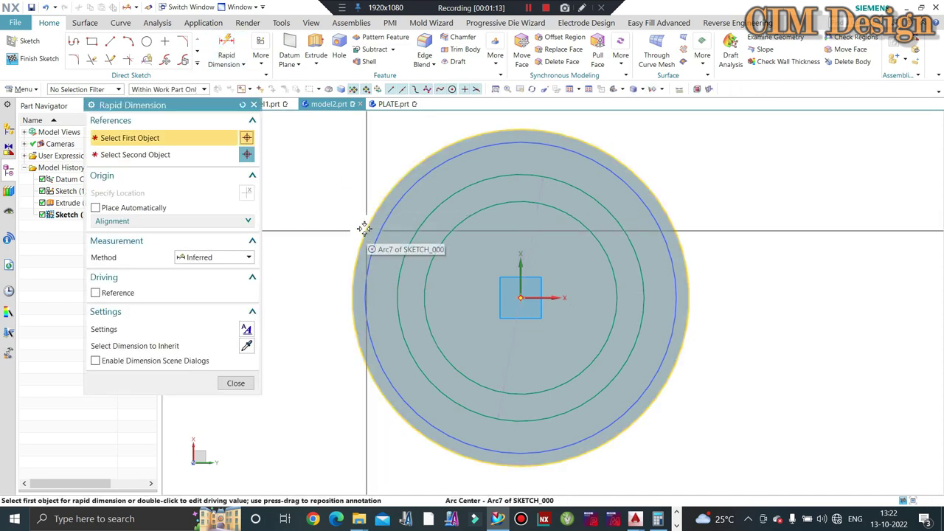
# - Dimension the disc edge to outer circle gap as p10 = DEDUNDUM (3 mm), then check expressions
pyautogui.click(366, 230)
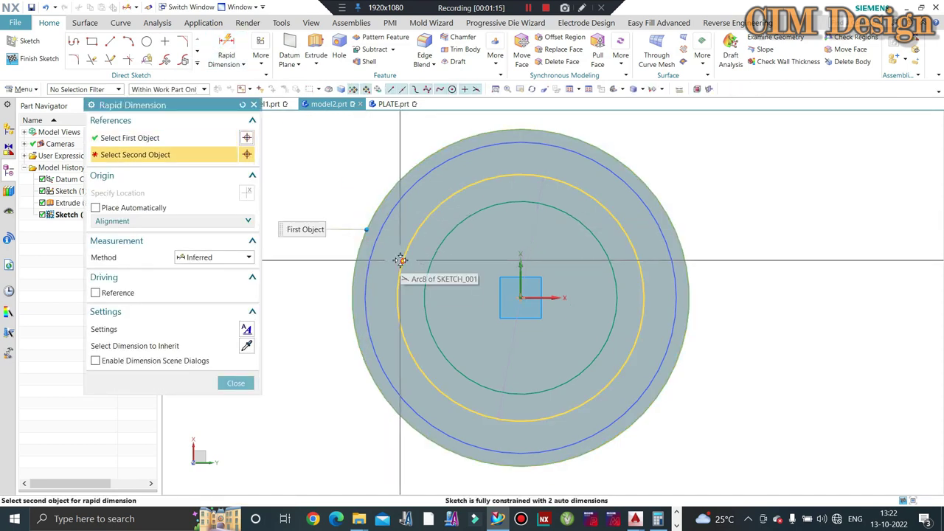
pyautogui.click(398, 262)
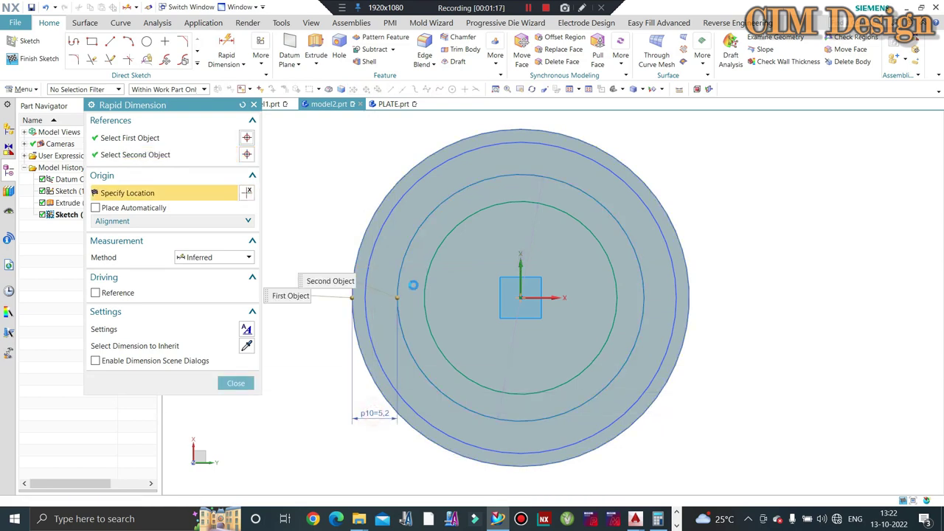
pyautogui.click(369, 251)
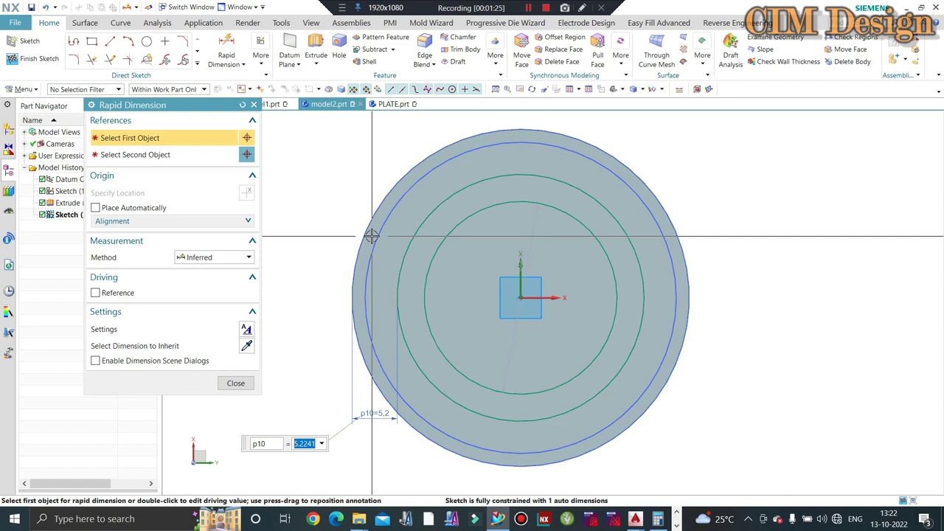
pyautogui.write('D')
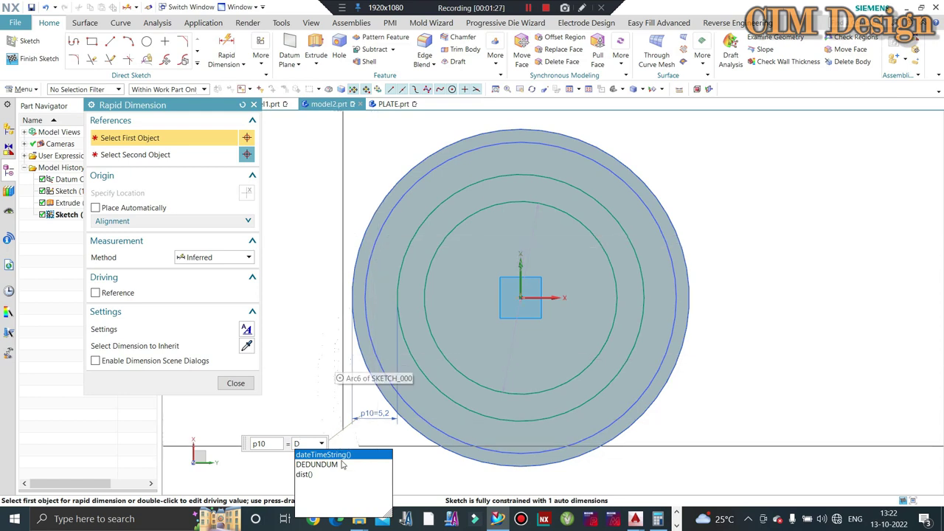
pyautogui.press('Down')
pyautogui.press('Return')
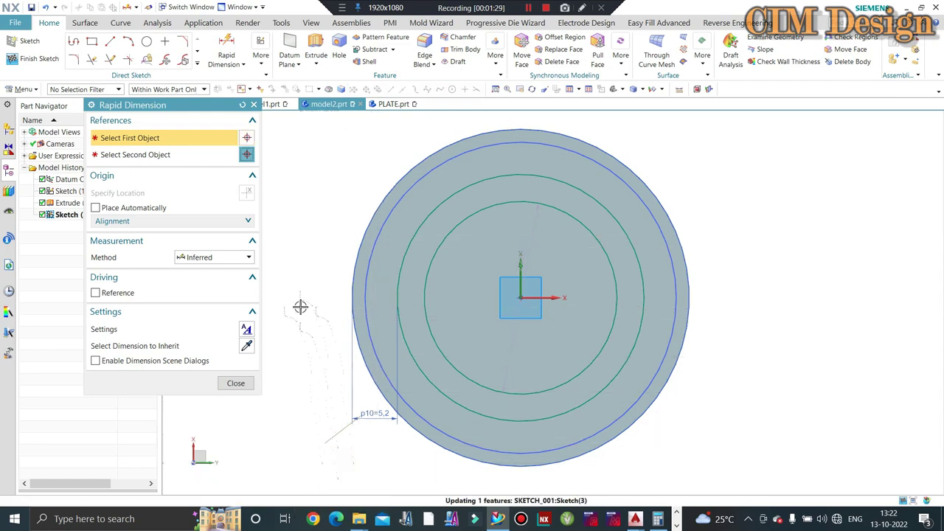
pyautogui.click(301, 307)
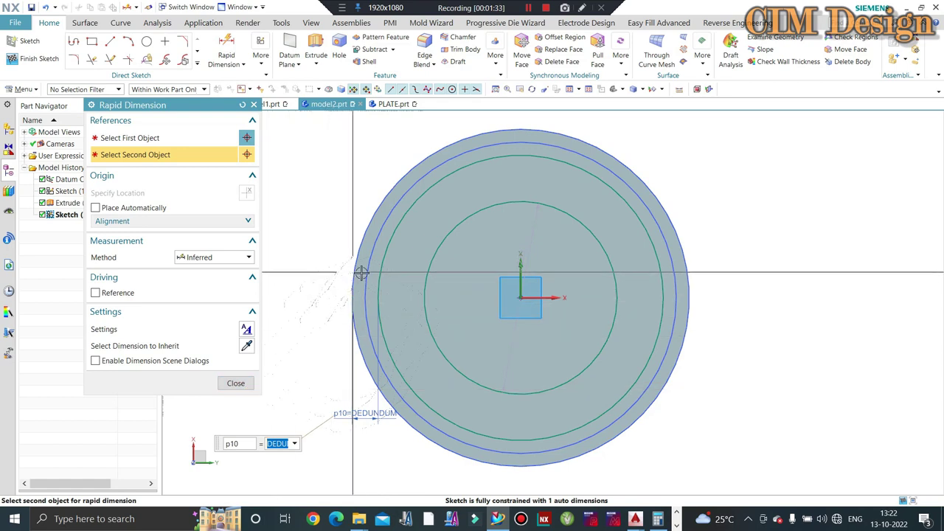
pyautogui.click(236, 384)
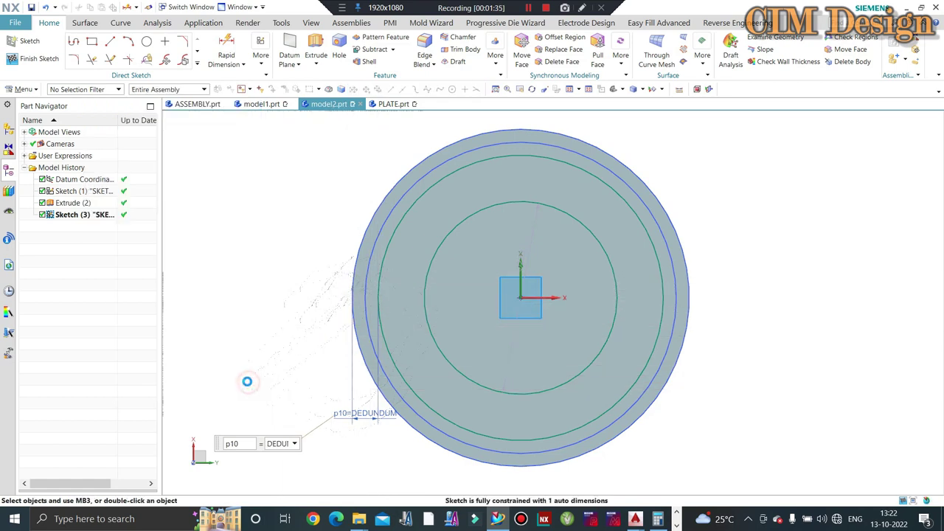
pyautogui.hotkey('ctrl', 'e')
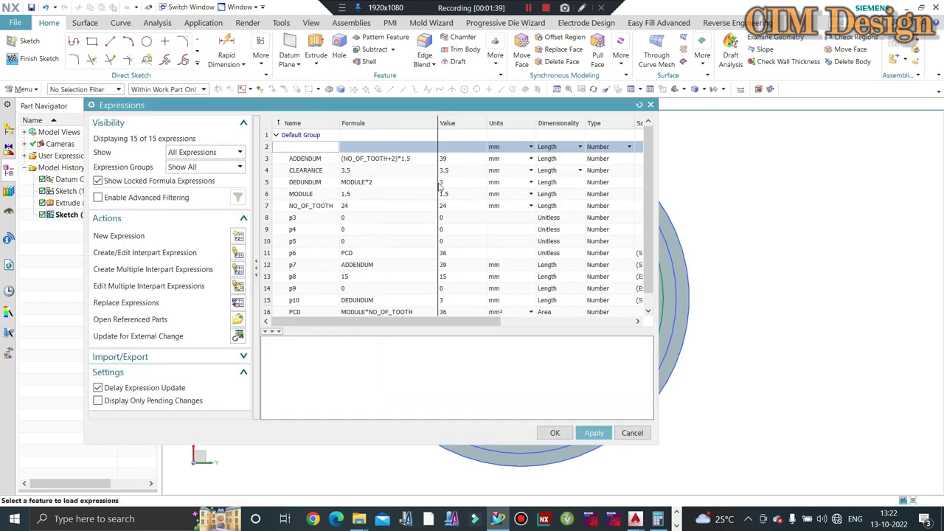
pyautogui.click(650, 105)
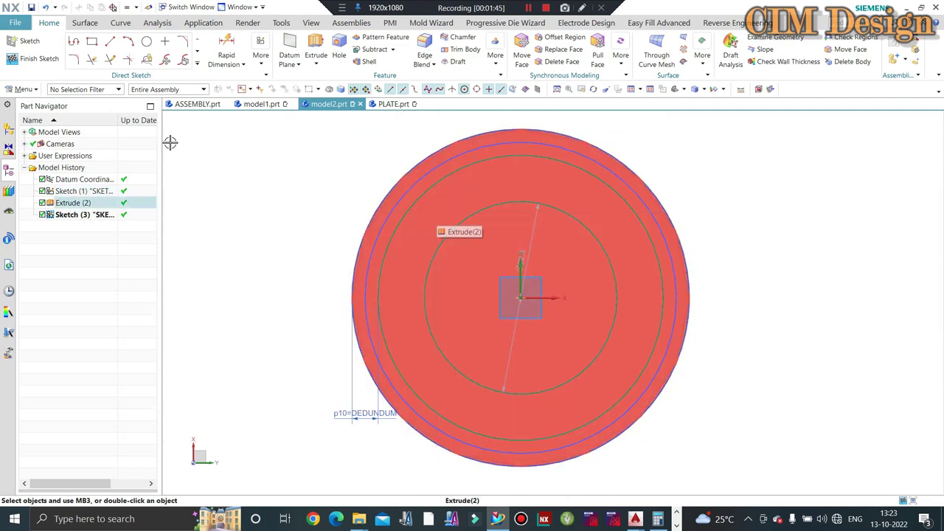
# - Add dimension p11 from the disc edge to the inner circle, driven by CLEARANCE
pyautogui.press('d')
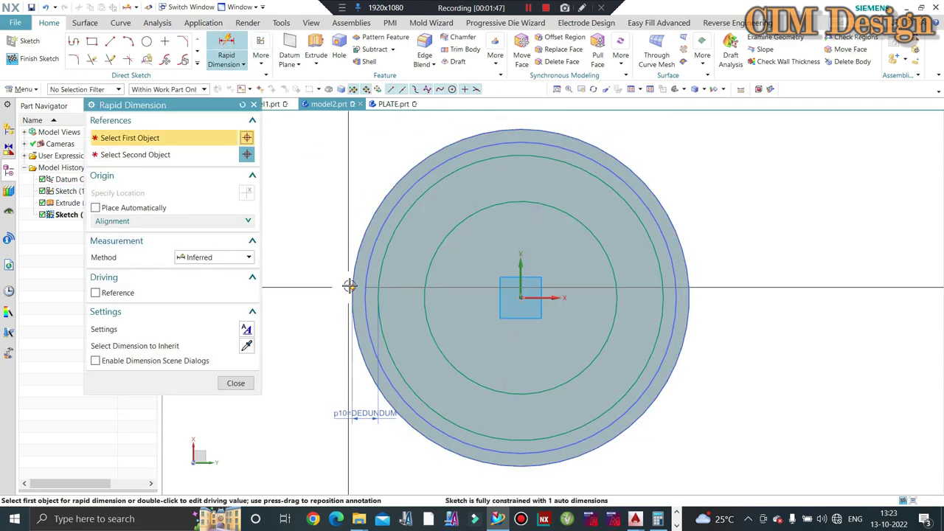
pyautogui.click(351, 284)
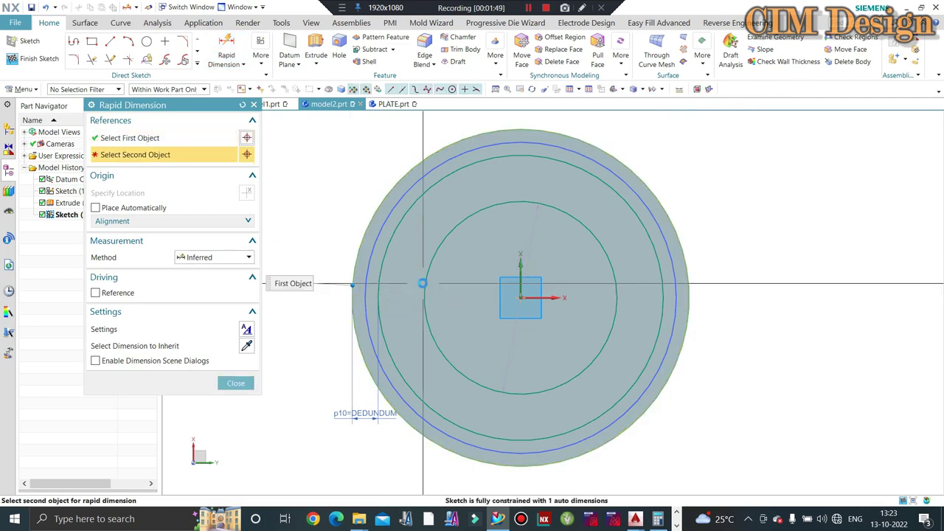
pyautogui.click(423, 289)
pyautogui.click(383, 436)
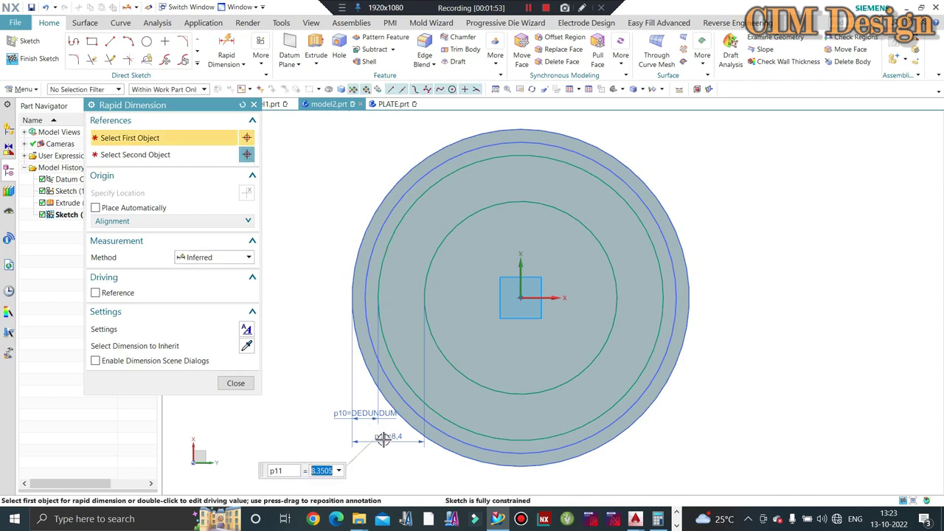
pyautogui.write('C')
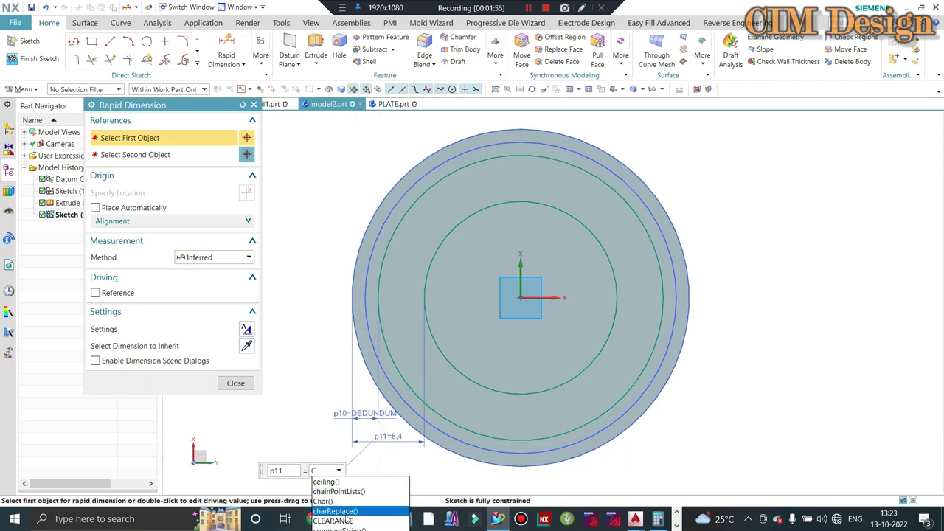
pyautogui.click(343, 521)
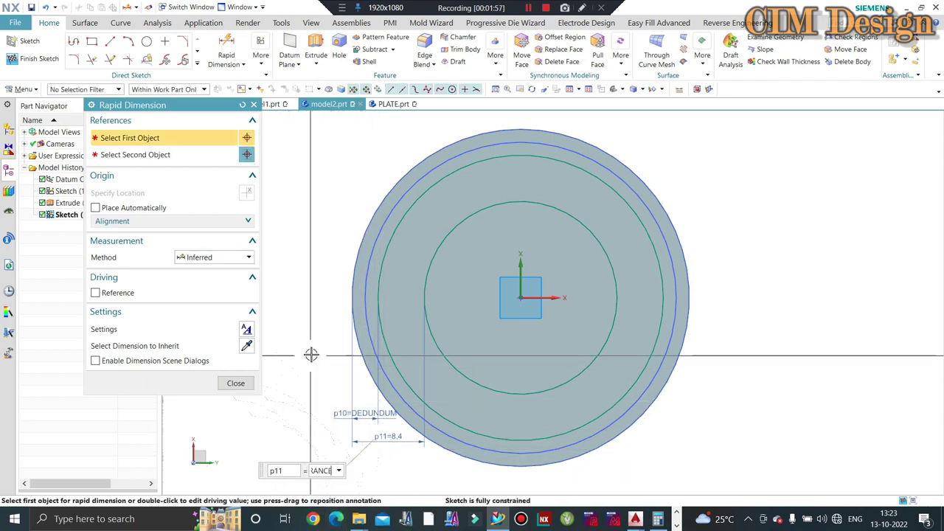
pyautogui.press('Return')
pyautogui.press('Escape')
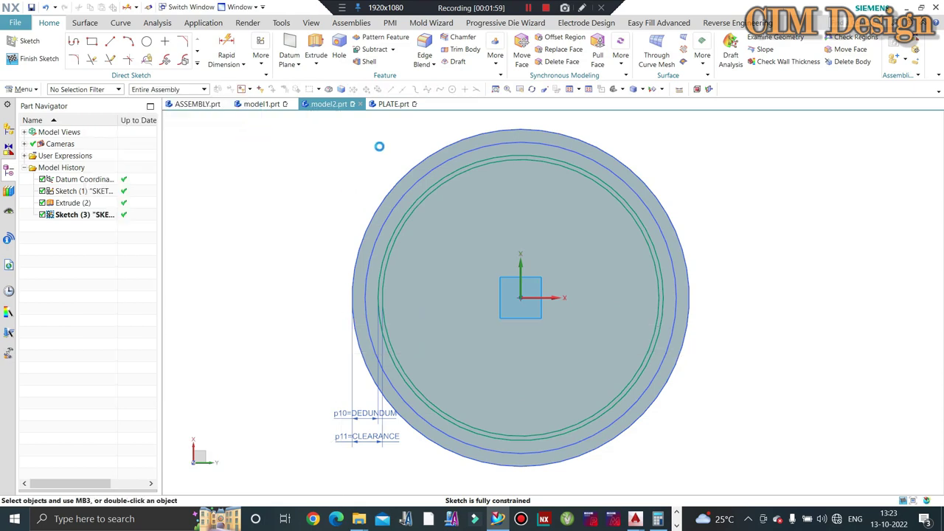
pyautogui.scroll(1, 519, 130)
pyautogui.scroll(1, 519, 131)
pyautogui.scroll(1, 489, 132)
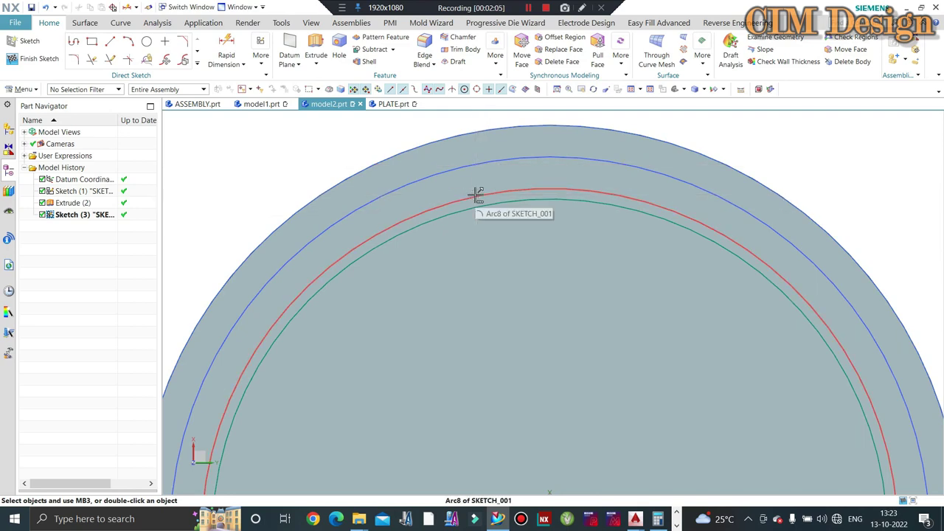
pyautogui.scroll(-3, 474, 186)
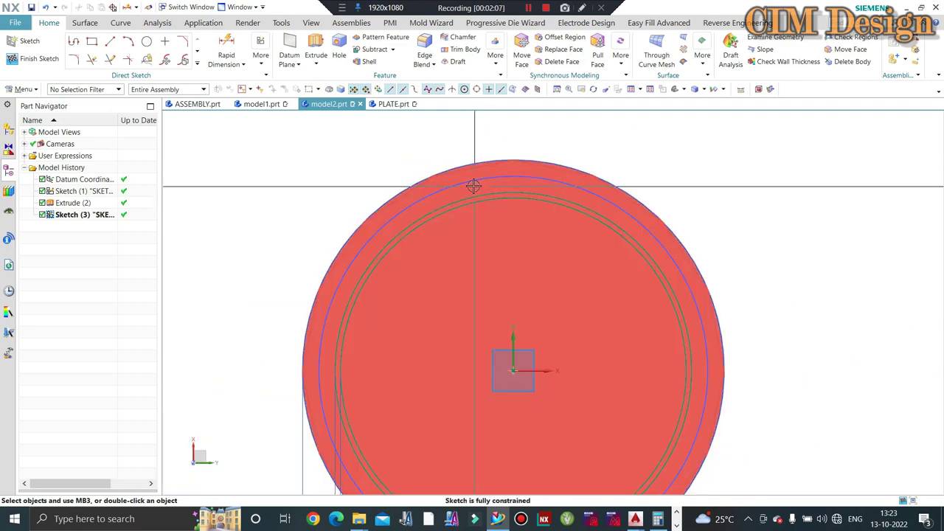
pyautogui.scroll(-1, 487, 164)
pyautogui.scroll(1, 505, 162)
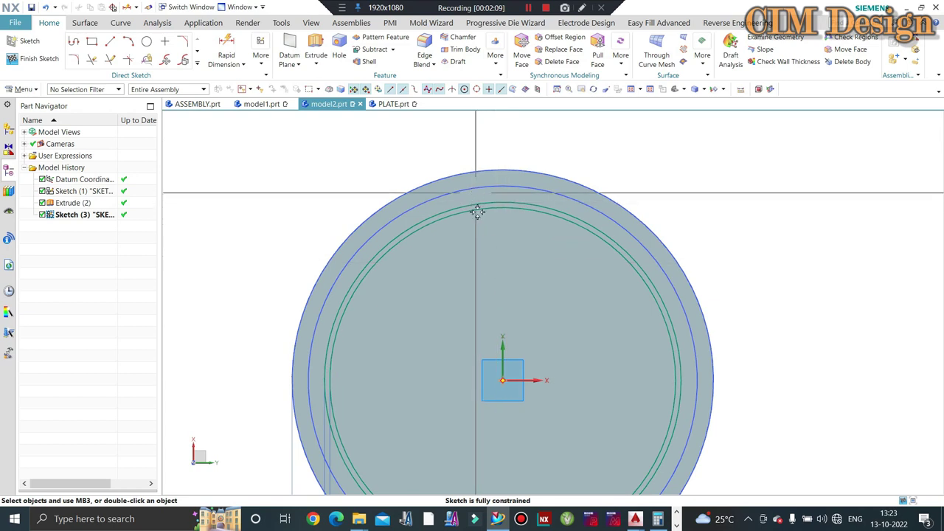
pyautogui.scroll(1, 478, 211)
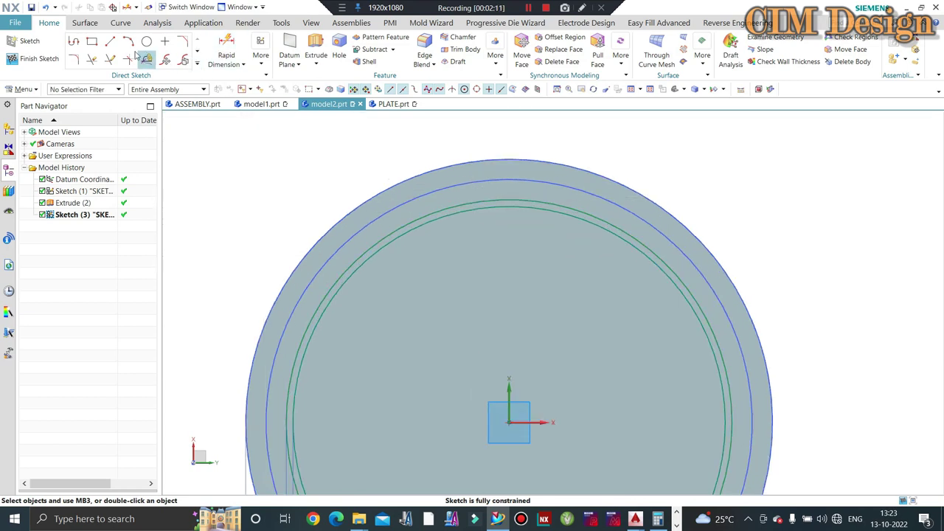
# - Draw a vertical line and a right-slanting line from the gear centre past the outer circle
pyautogui.click(110, 42)
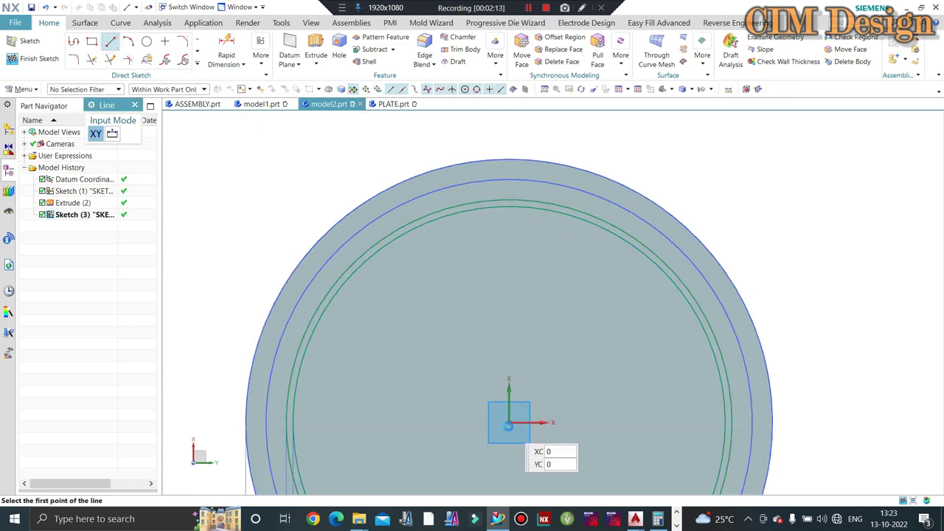
pyautogui.click(508, 424)
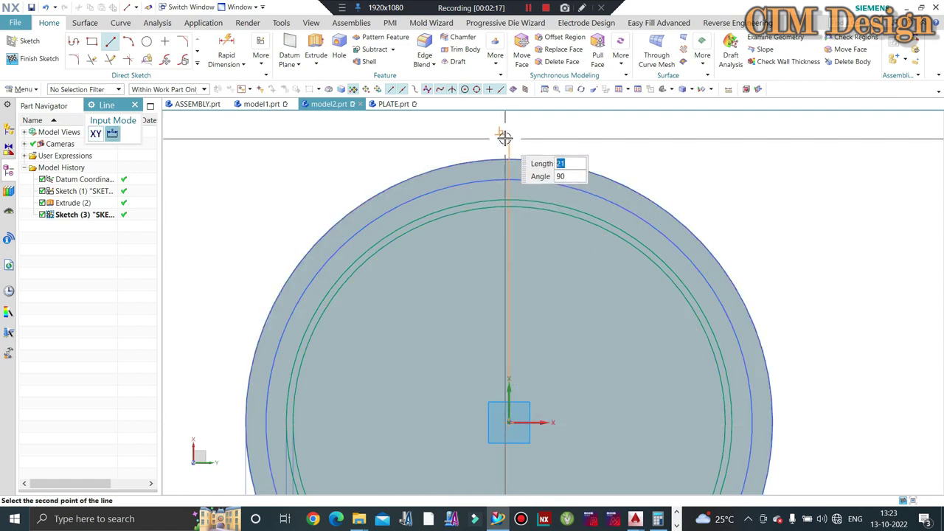
pyautogui.click(506, 138)
pyautogui.click(508, 423)
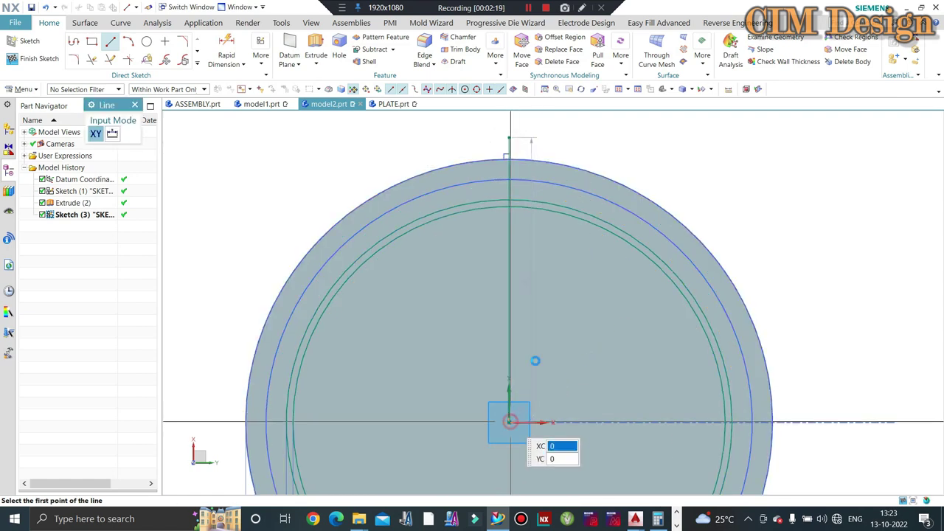
pyautogui.click(621, 156)
# - Project the disc's outer circular edge into Sketch (3) using the Single Curve filter
pyautogui.press('Escape')
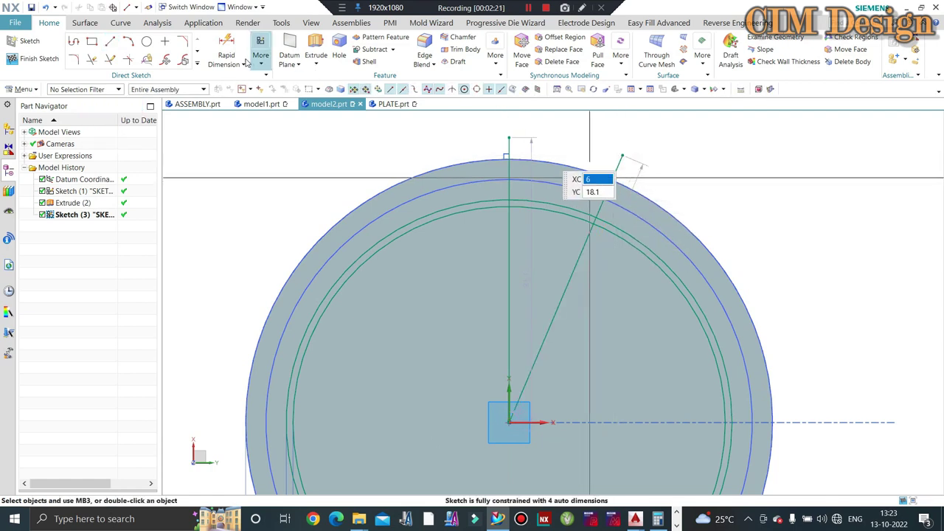
pyautogui.click(197, 65)
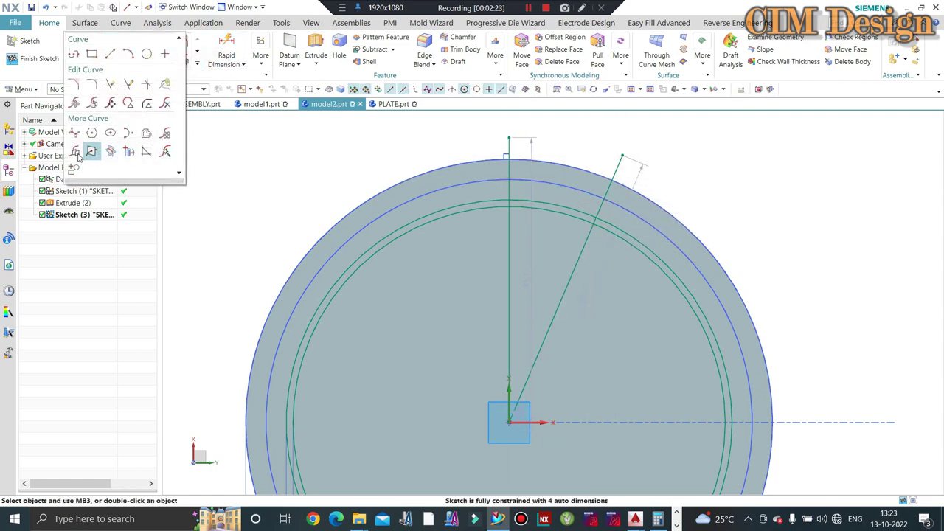
pyautogui.click(128, 151)
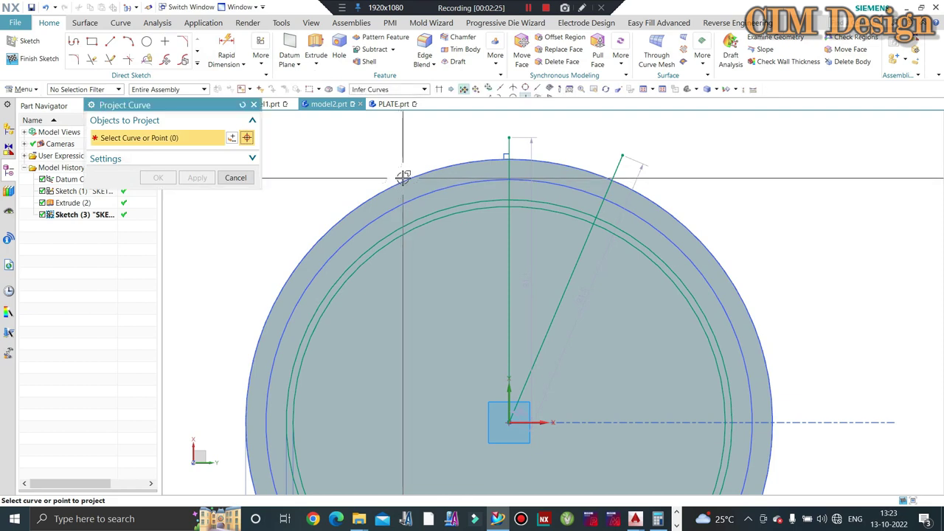
pyautogui.click(403, 177)
pyautogui.keyDown('shift'); pyautogui.click(404, 177); pyautogui.keyUp('shift')
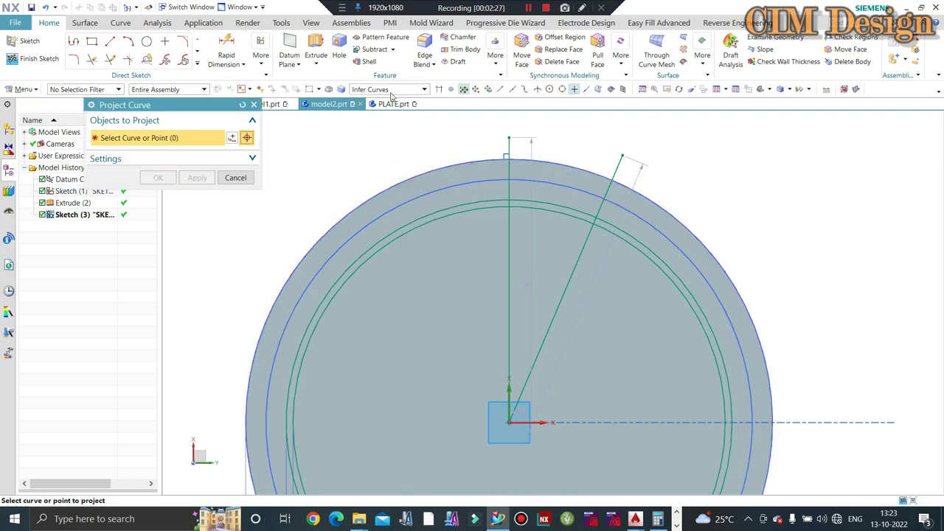
pyautogui.click(390, 89)
pyautogui.click(391, 109)
pyautogui.click(404, 182)
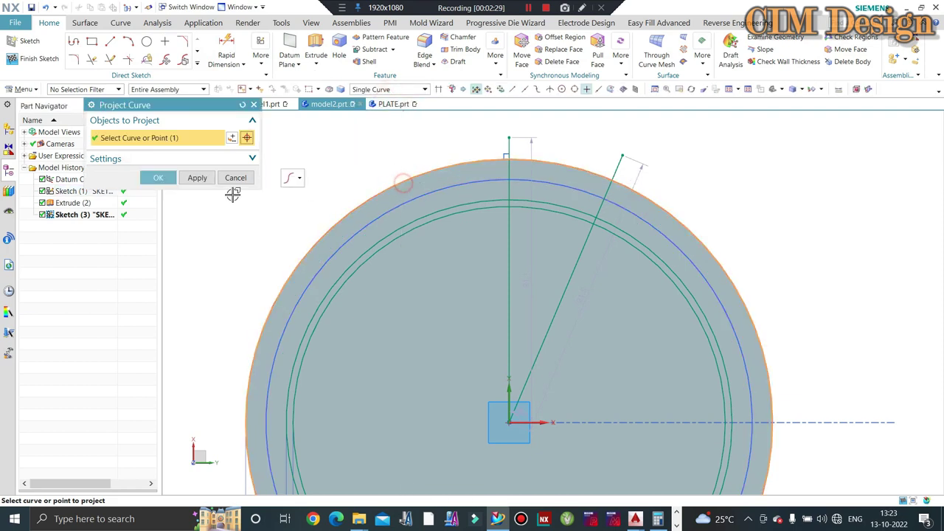
pyautogui.click(158, 178)
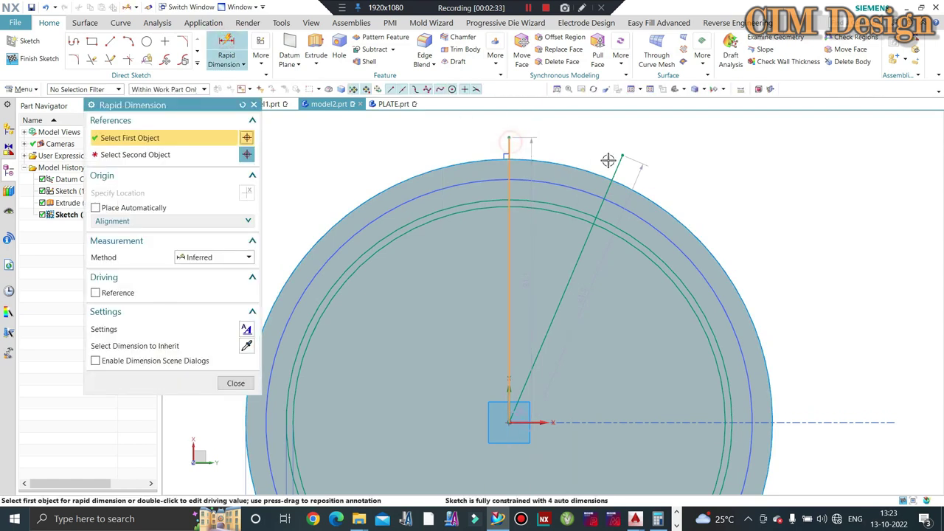
# - Try dimensioning between the vertical and slanted lines, cancelling the wrong distance and picks
pyautogui.click(565, 135)
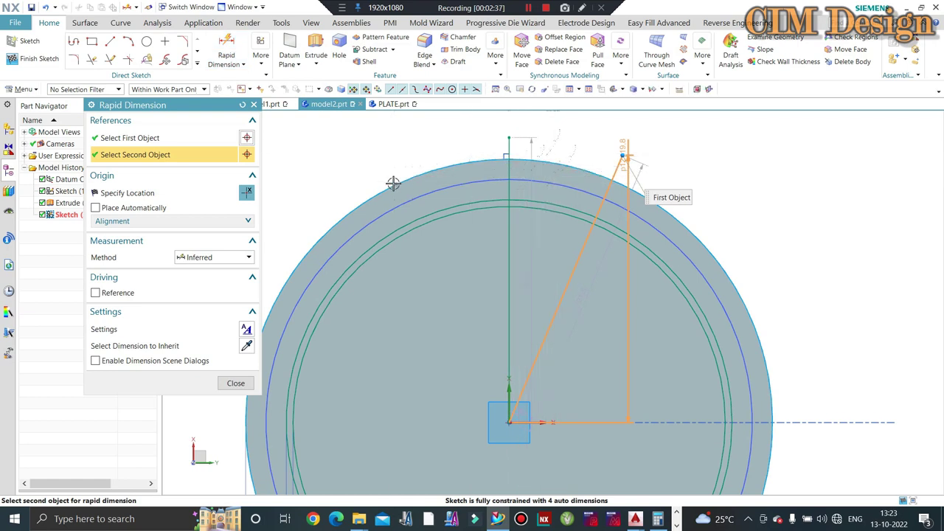
pyautogui.click(233, 50)
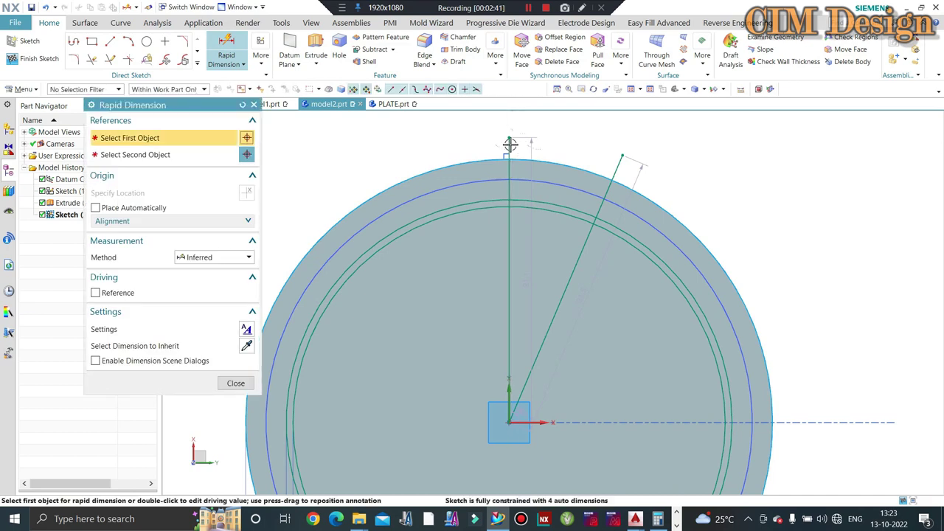
pyautogui.click(509, 143)
pyautogui.click(511, 143)
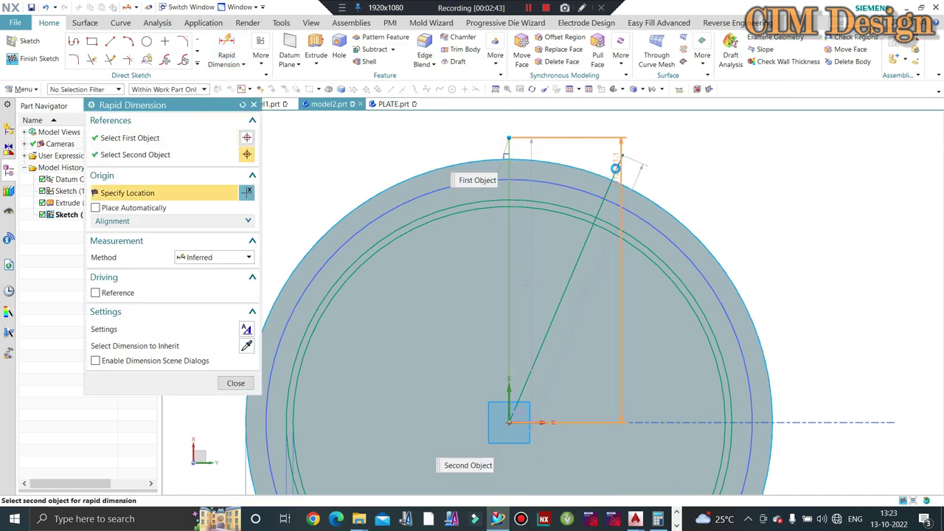
pyautogui.click(612, 168)
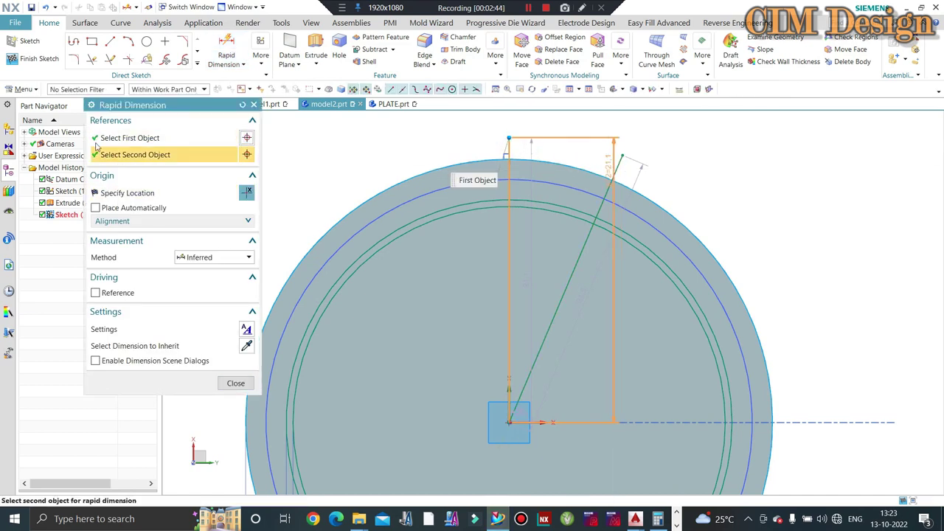
pyautogui.click(615, 167)
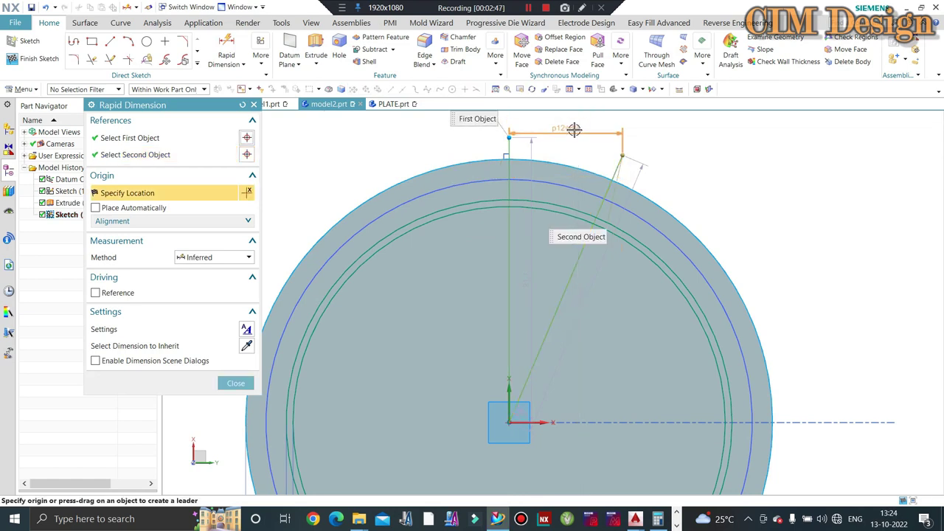
pyautogui.click(235, 383)
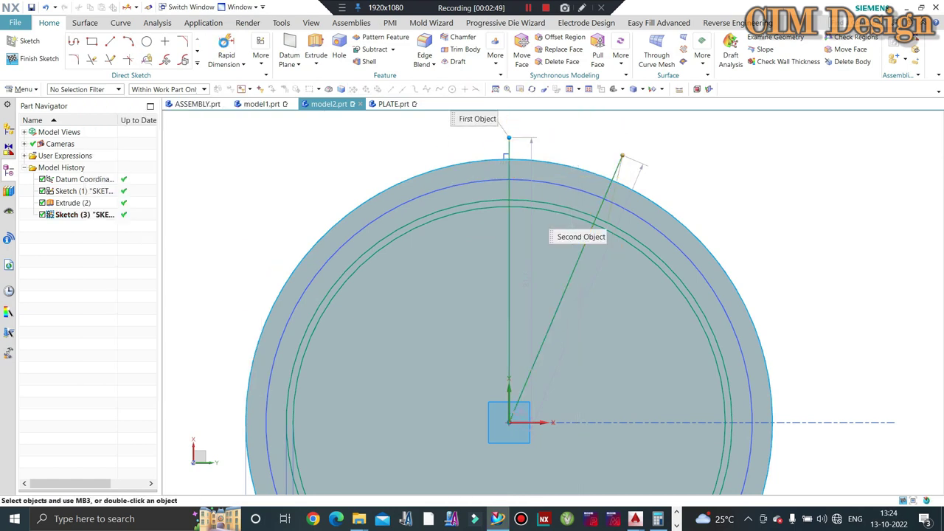
pyautogui.press('d')
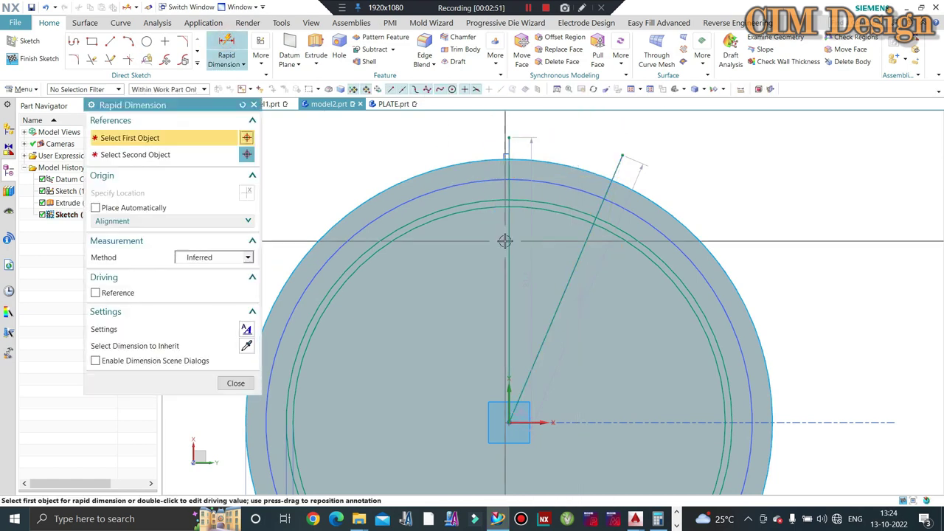
pyautogui.click(575, 260)
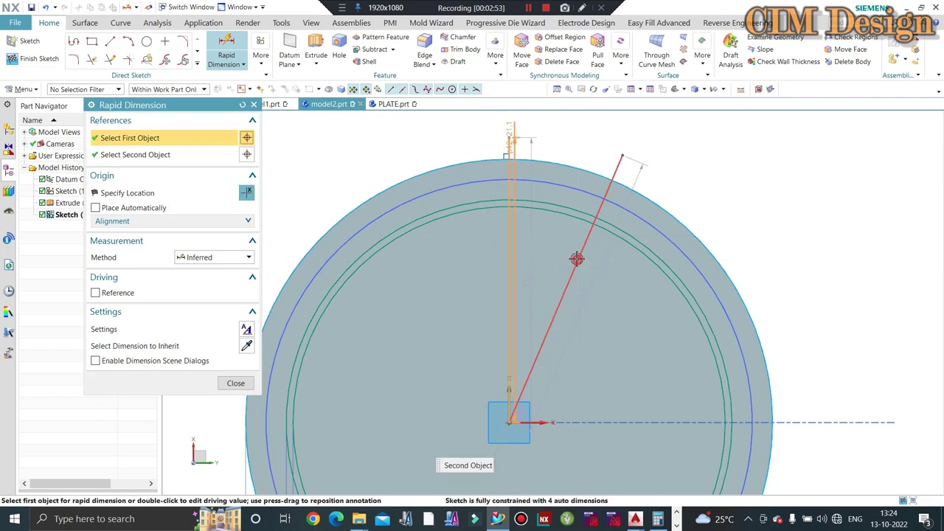
pyautogui.click(562, 140)
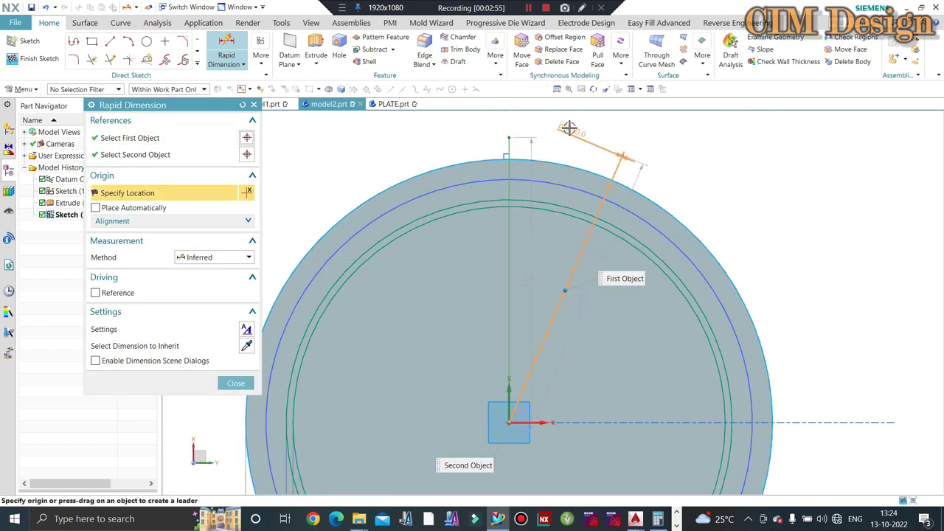
pyautogui.press('Escape')
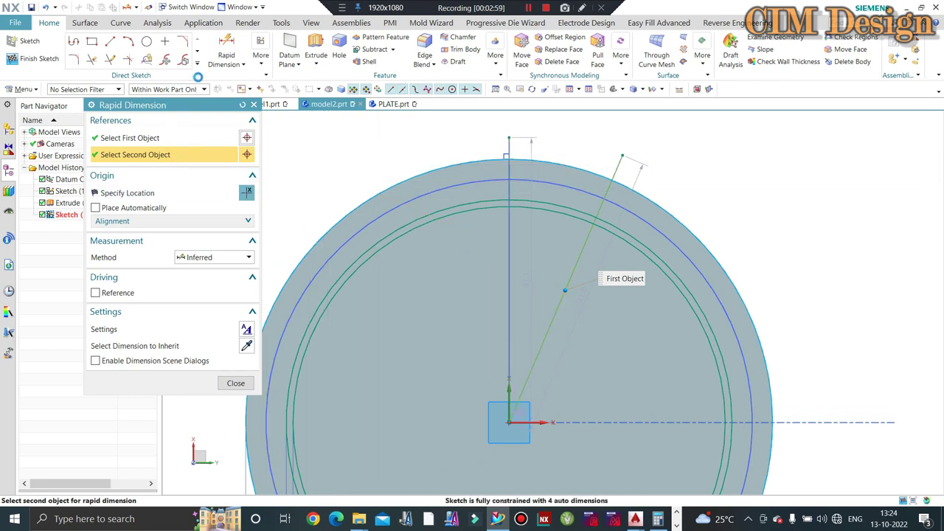
# - Dimension the angle between the vertical and slanted lines as p12 = 360/24 (15°)
pyautogui.click(233, 65)
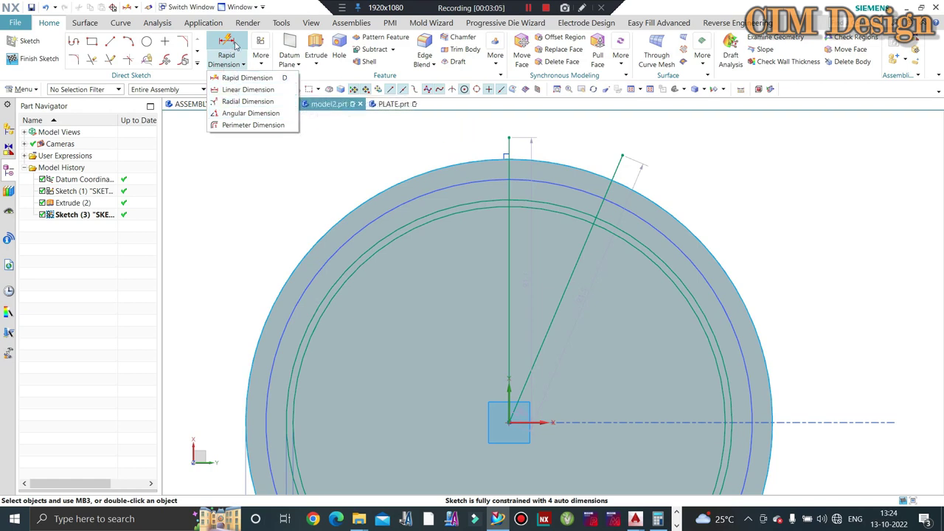
pyautogui.click(235, 46)
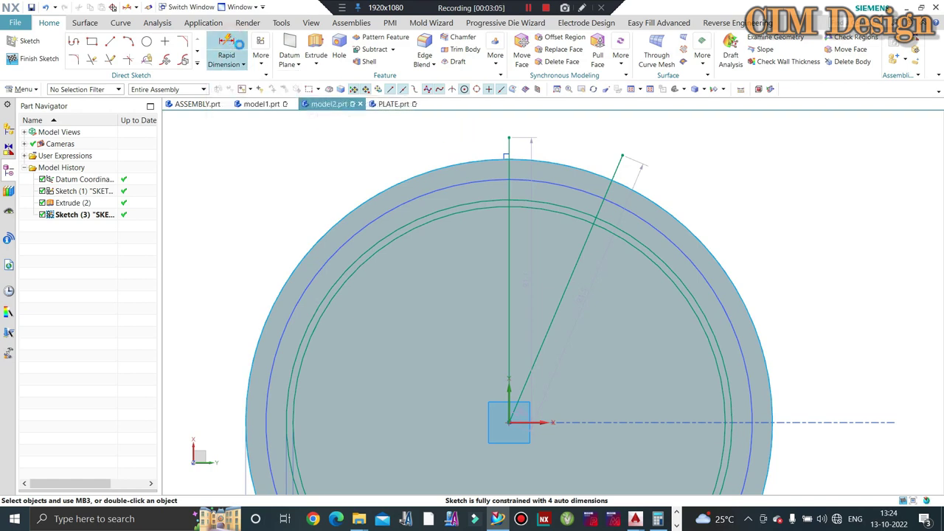
pyautogui.click(506, 236)
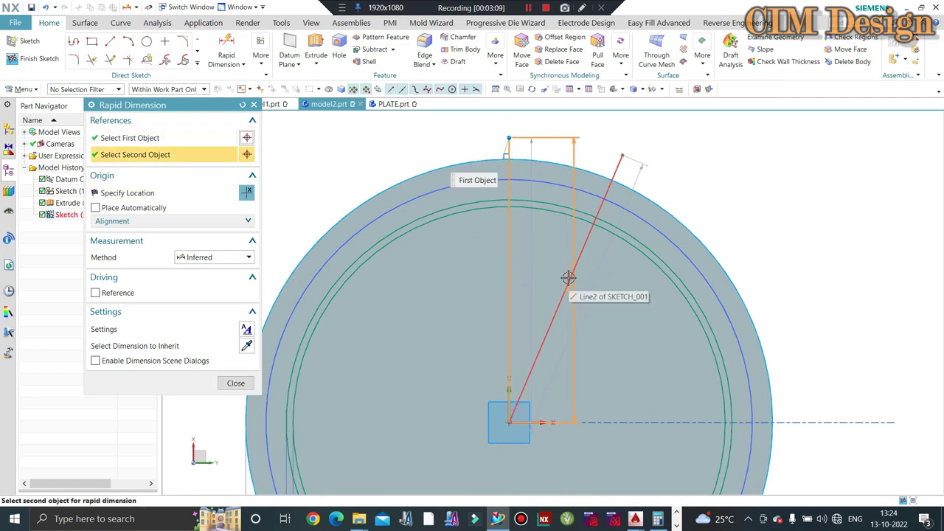
pyautogui.click(569, 185)
pyautogui.write('360/2')
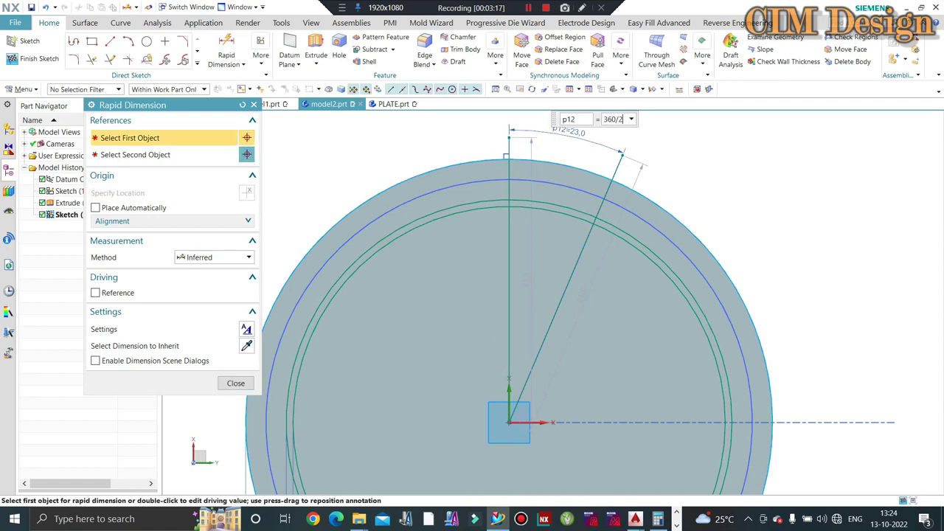
pyautogui.write('4')
pyautogui.press('Return')
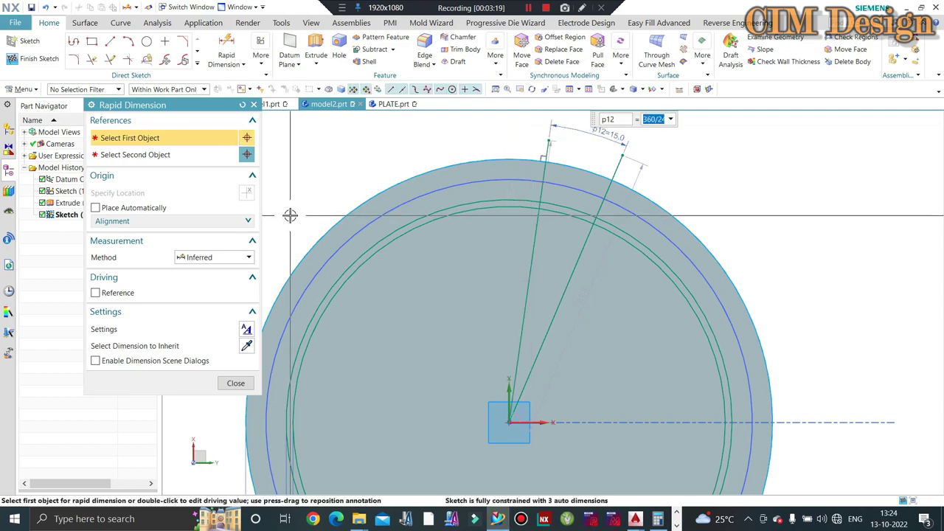
pyautogui.middleClick(319, 213)
# - Constrain the picked radial line to be vertical
pyautogui.rightClick(534, 233)
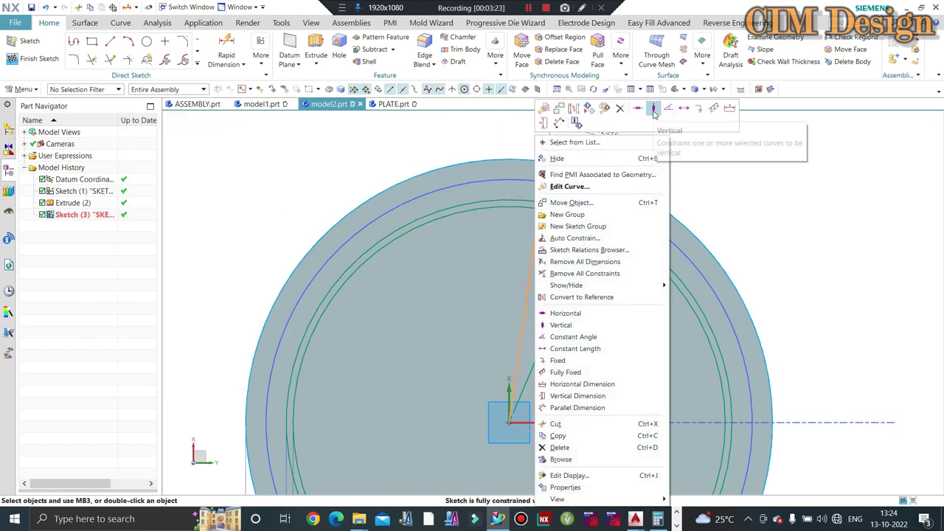
pyautogui.click(653, 111)
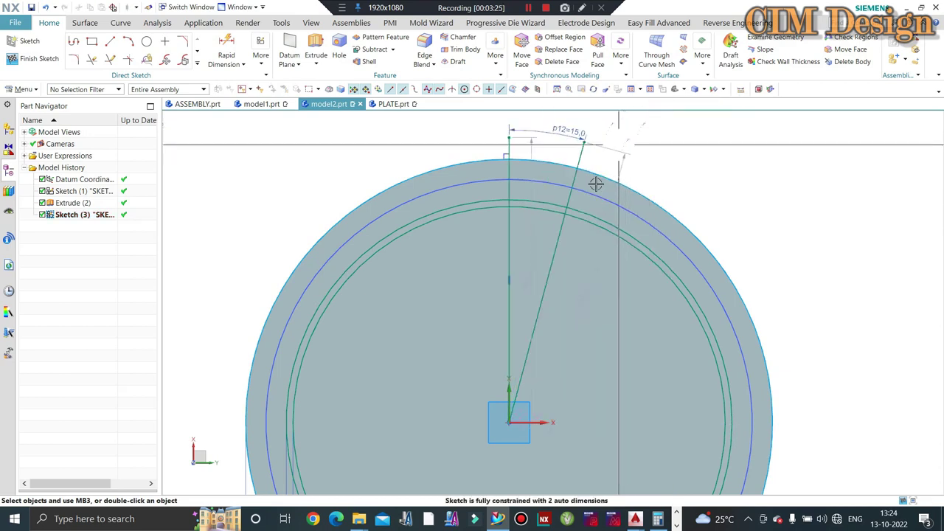
pyautogui.scroll(1, 534, 220)
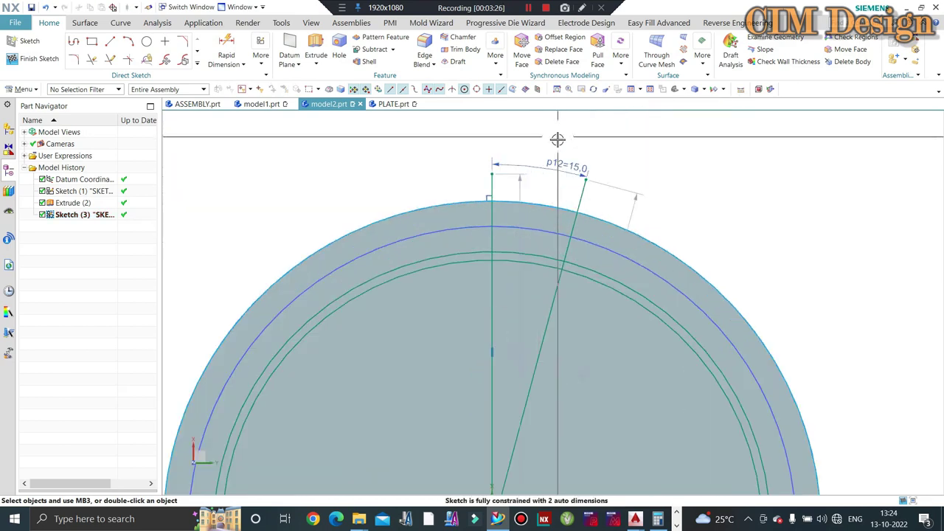
pyautogui.click(194, 65)
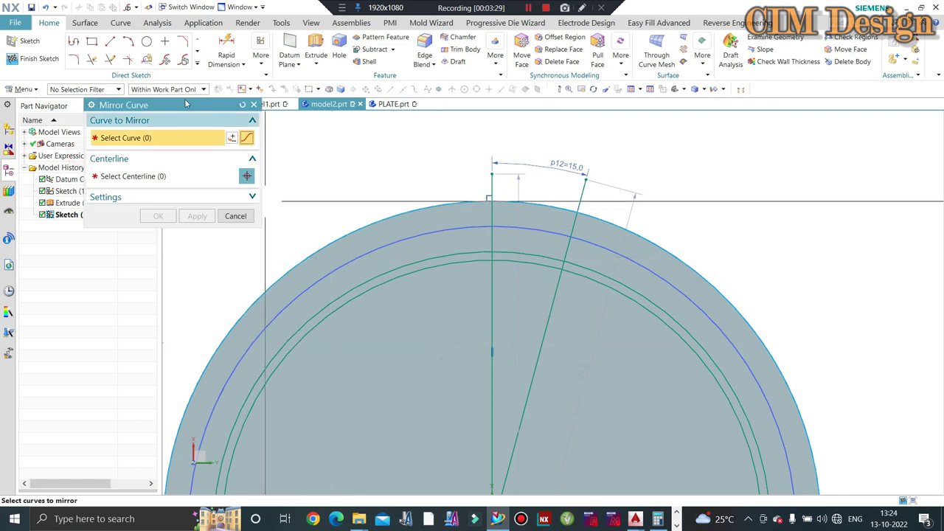
pyautogui.press('Escape')
# - Draw a Bisector Line between the vertical and inclined lines, ending at the p12 arc
pyautogui.click(197, 64)
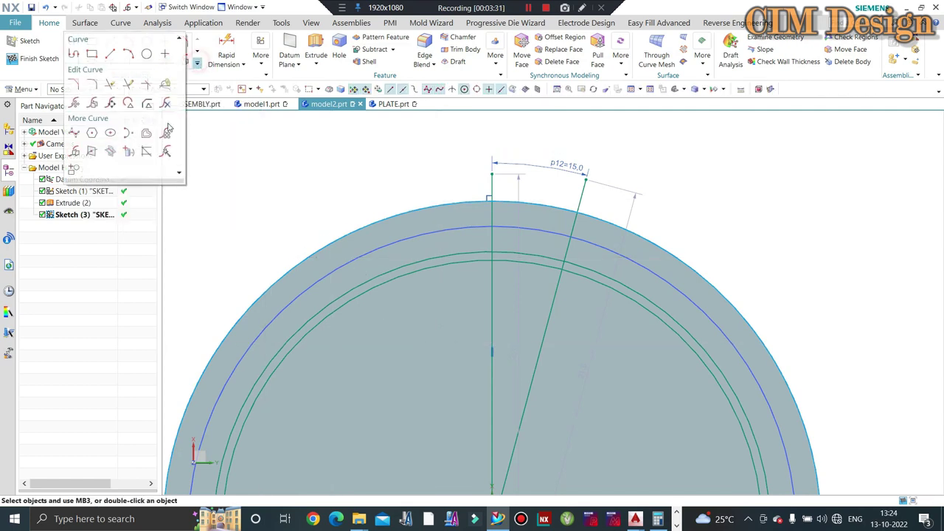
pyautogui.click(147, 152)
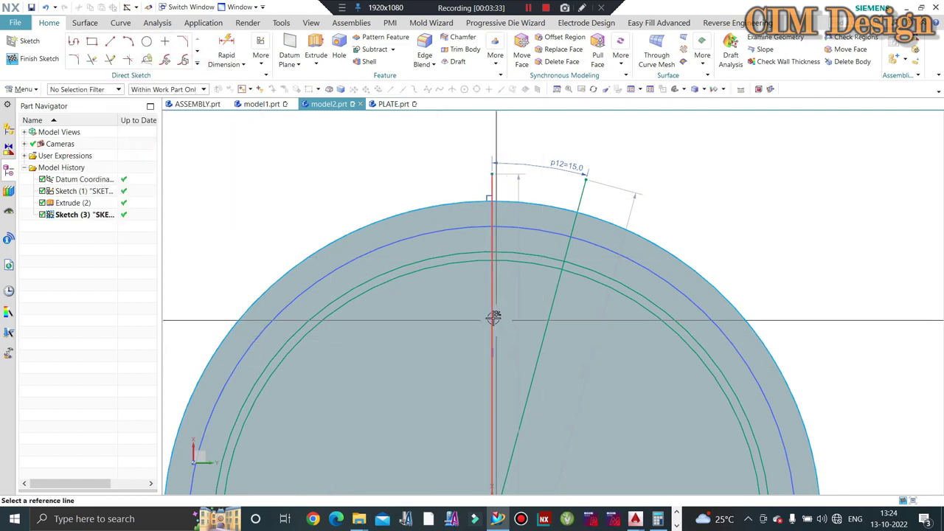
pyautogui.click(492, 316)
pyautogui.click(539, 344)
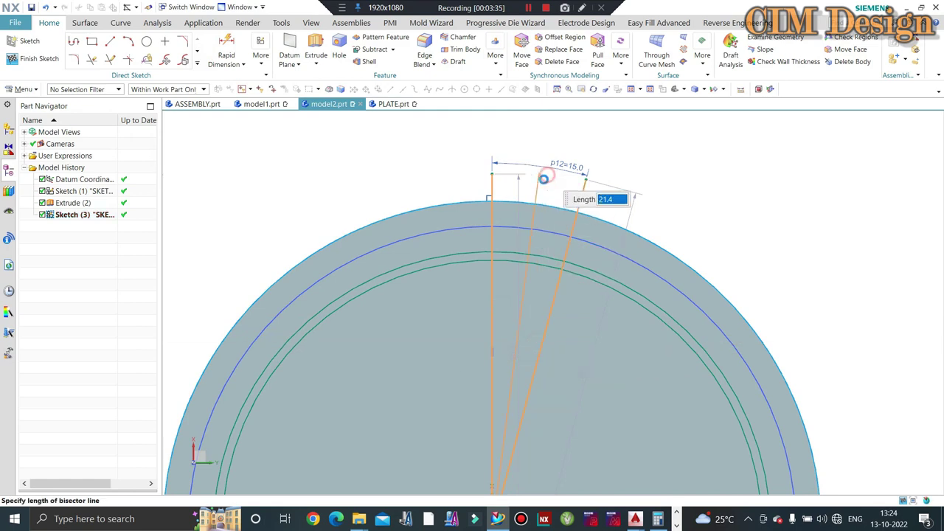
pyautogui.click(543, 179)
pyautogui.press('Escape')
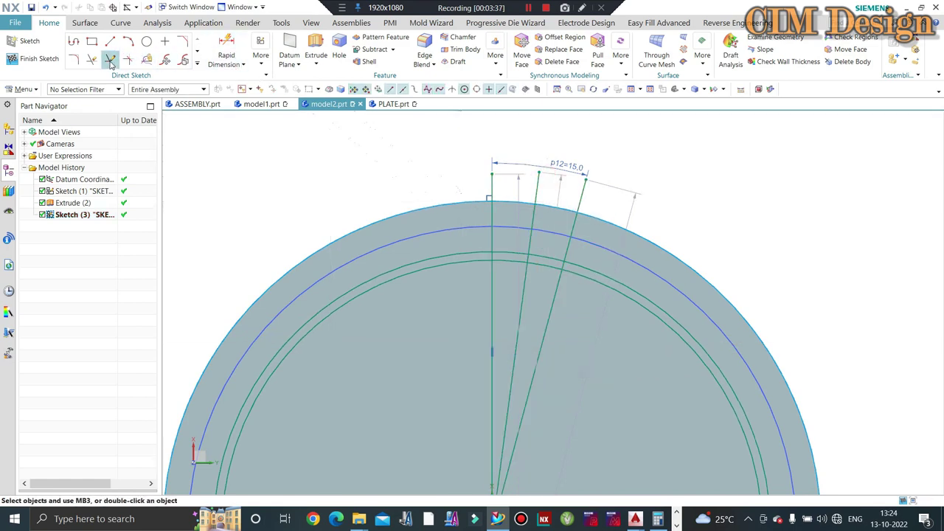
# - Quick Trim the vertical, bisector and inclined lines back to the outer circle
pyautogui.press('t')
pyautogui.click(491, 183)
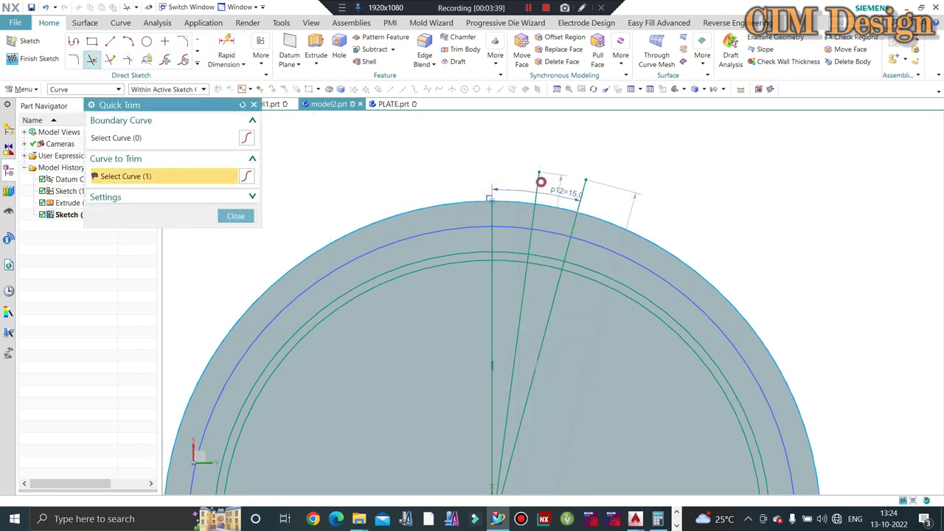
pyautogui.click(539, 185)
pyautogui.click(585, 188)
pyautogui.press('Escape')
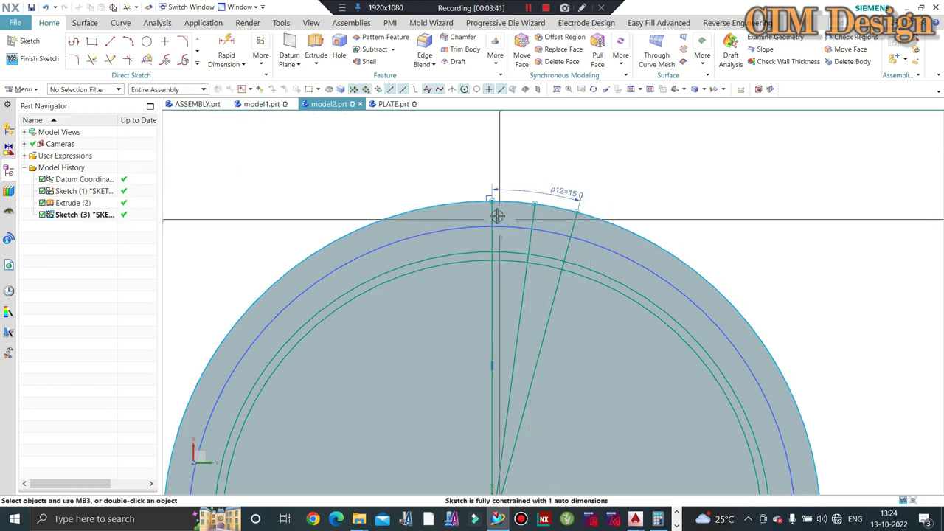
# - Convert all three radial lines to dashed reference lines
pyautogui.rightClick(494, 213)
pyautogui.click(536, 133)
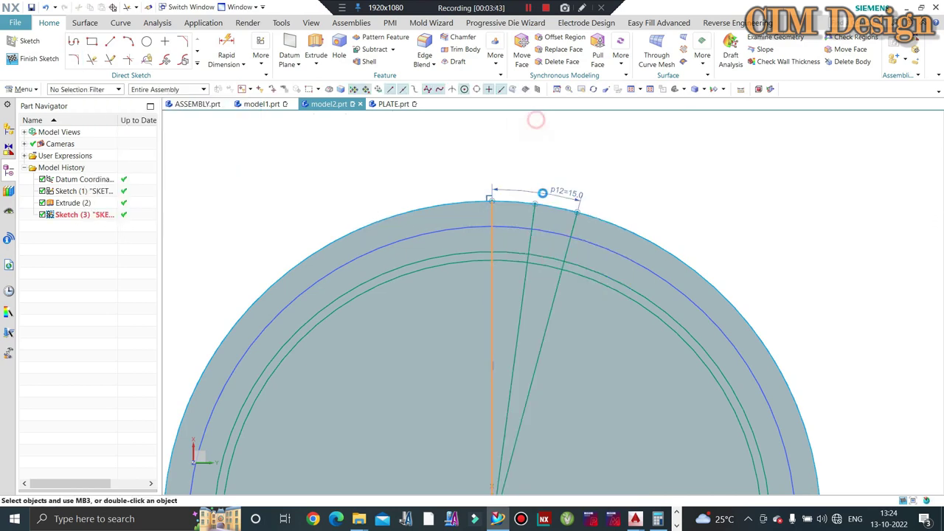
pyautogui.rightClick(537, 137)
pyautogui.click(561, 117)
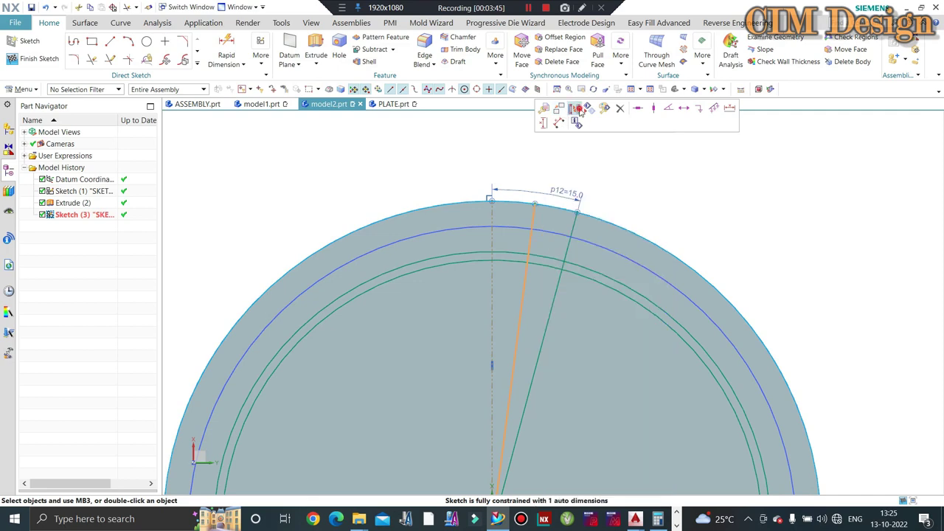
pyautogui.click(575, 225)
pyautogui.rightClick(579, 139)
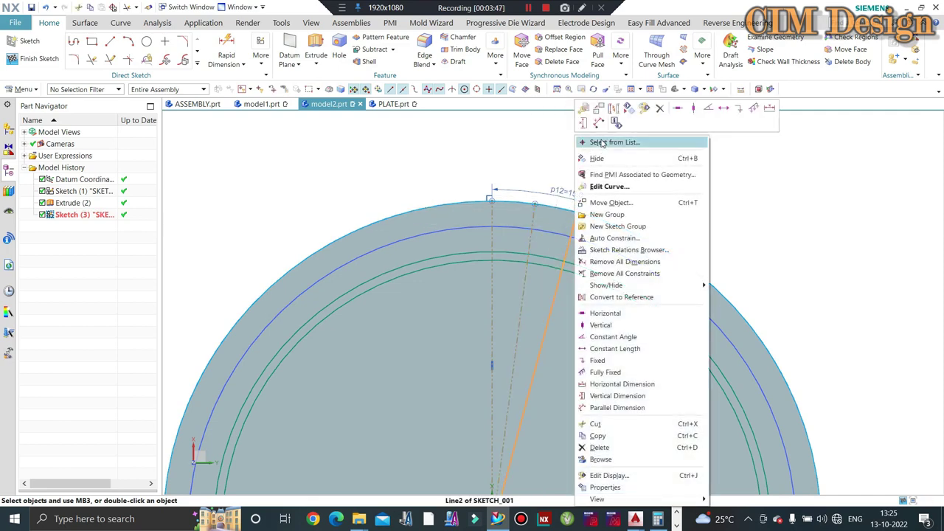
pyautogui.click(615, 111)
pyautogui.scroll(-2, 502, 159)
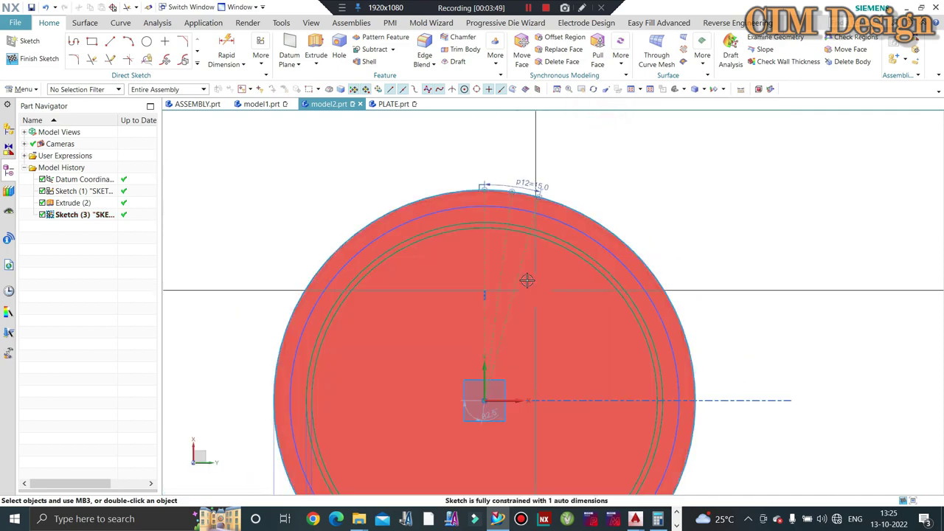
pyautogui.scroll(-1, 476, 188)
pyautogui.scroll(3, 479, 203)
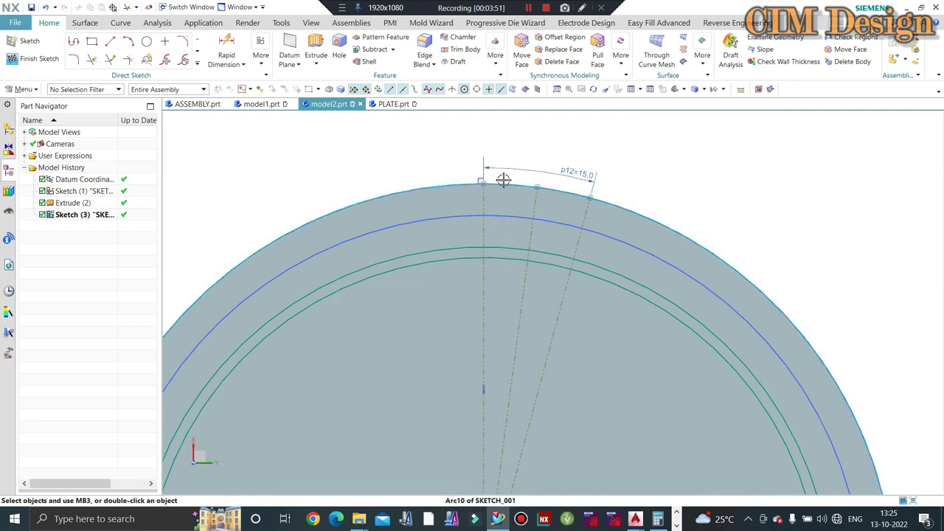
# - Draw an arc left of the centre line from the outer circle to the green circle
pyautogui.click(129, 43)
pyautogui.scroll(2, 428, 206)
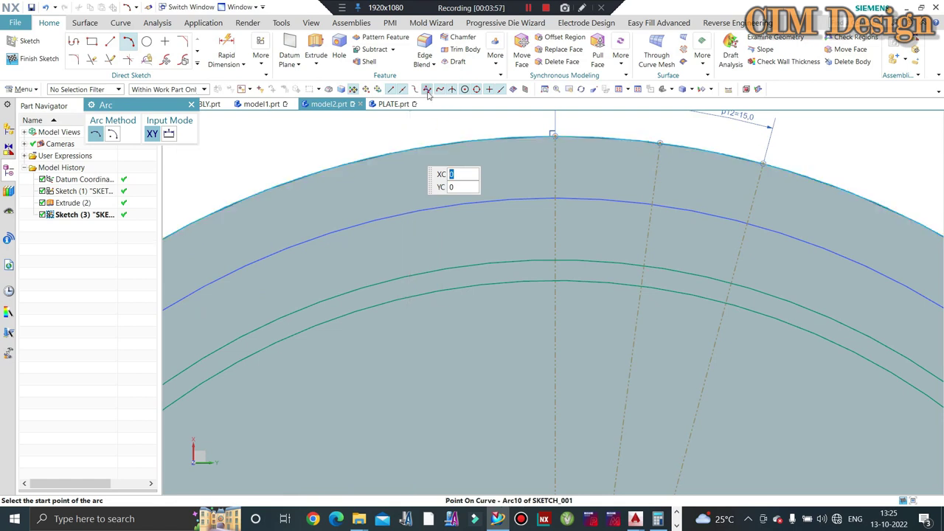
pyautogui.click(386, 155)
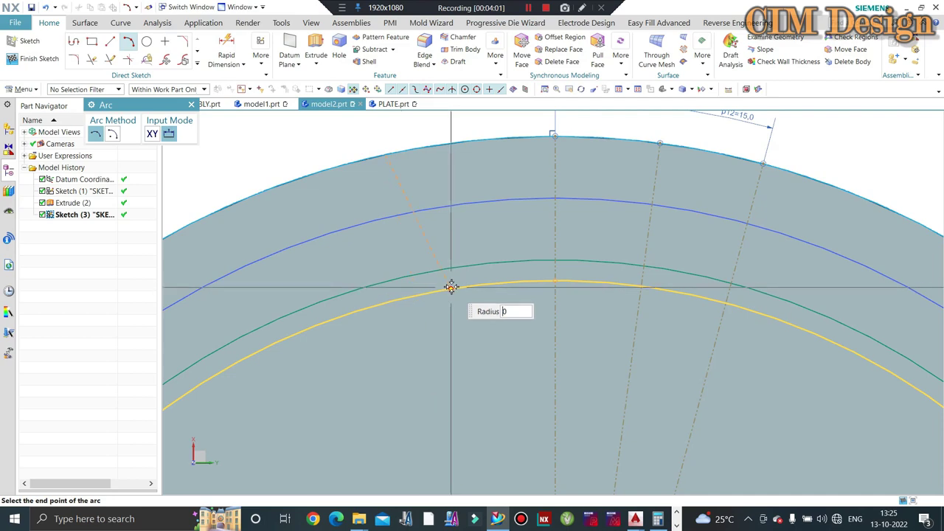
pyautogui.click(428, 208)
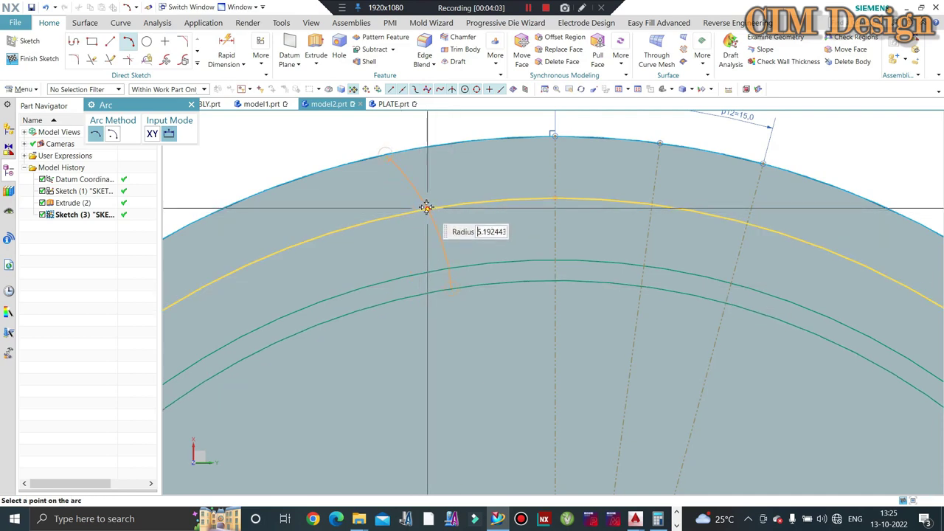
pyautogui.scroll(-3, 457, 184)
pyautogui.press('Escape')
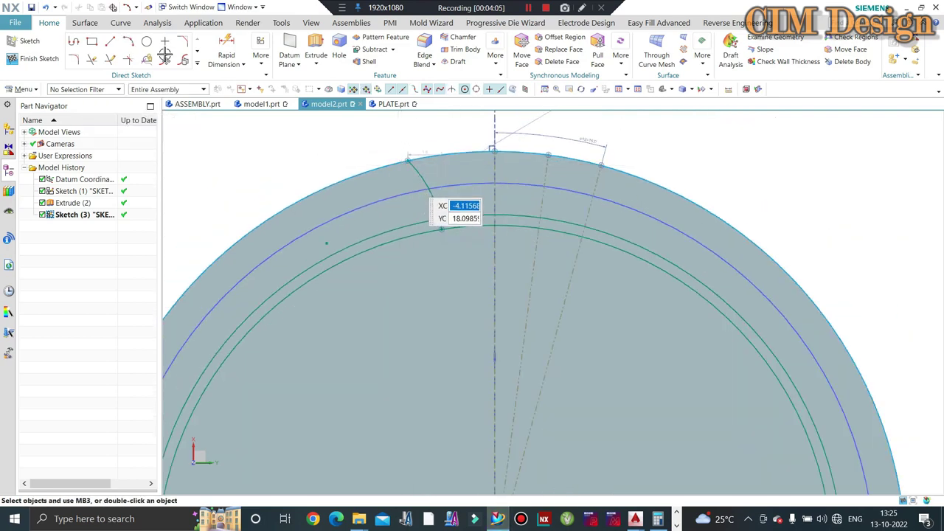
# - Draw a straight line from the flank arc's lower end to the gear centre
pyautogui.press('l')
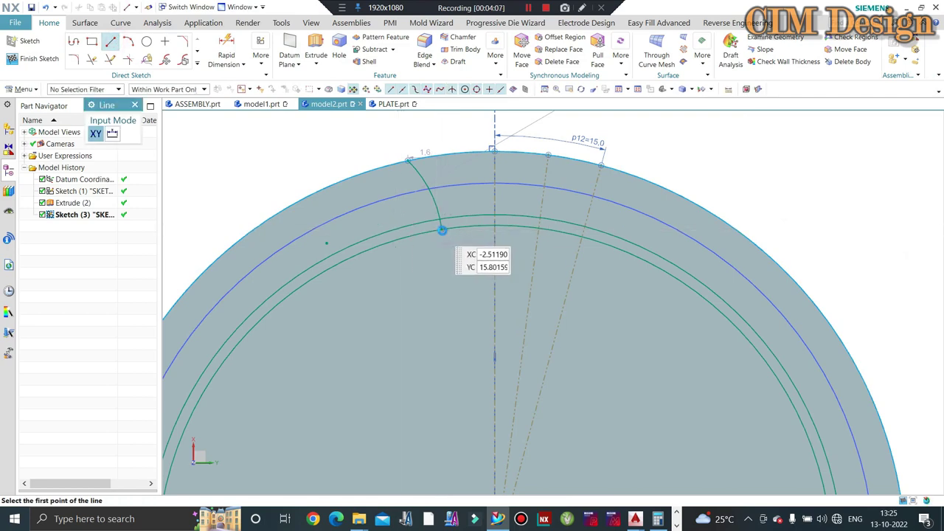
pyautogui.click(440, 230)
pyautogui.scroll(-3, 443, 284)
pyautogui.scroll(1, 443, 332)
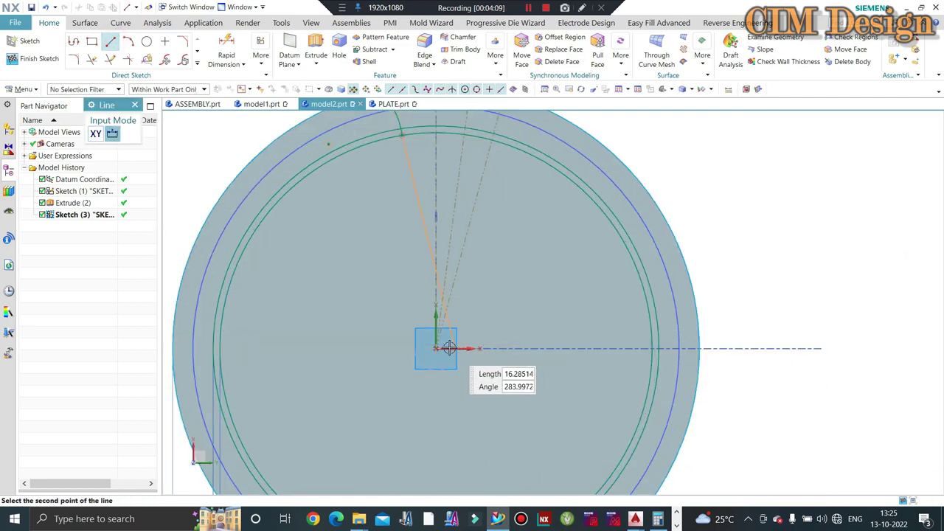
pyautogui.click(436, 348)
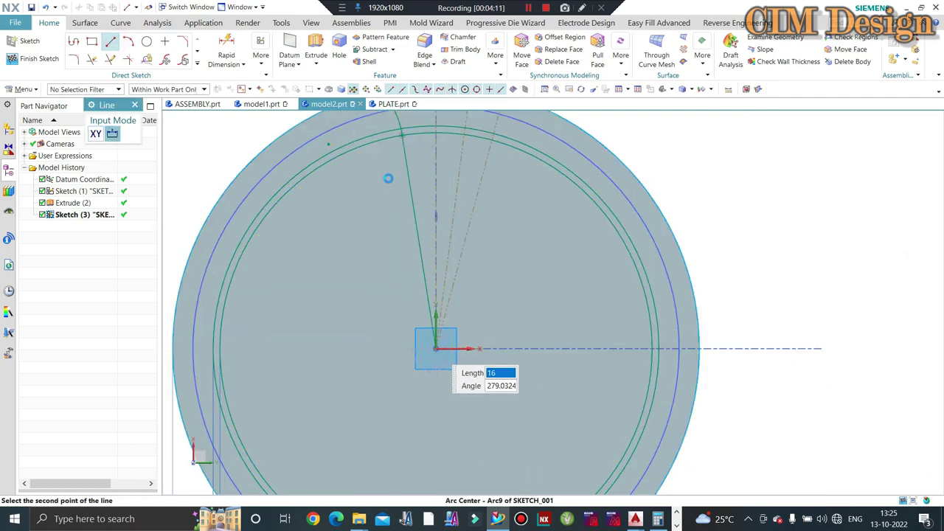
pyautogui.scroll(3, 402, 152)
pyautogui.click(424, 200)
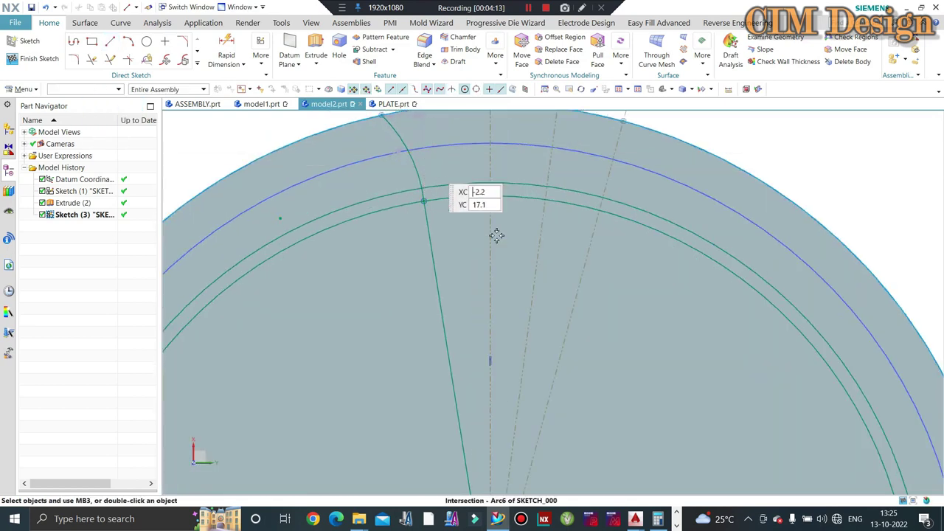
pyautogui.press('Escape')
# - Make the radial line tangent to the flank arc and convert it to a reference line
pyautogui.press('c')
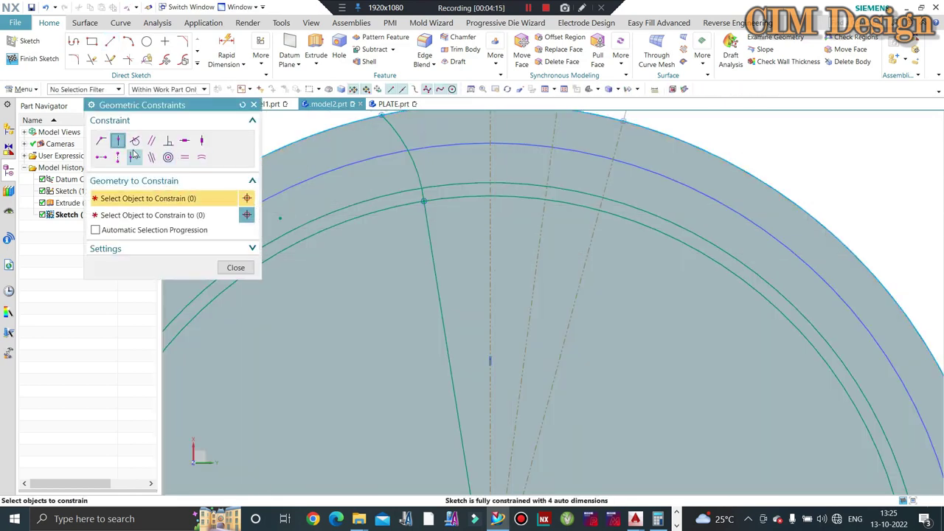
pyautogui.click(181, 218)
pyautogui.click(431, 238)
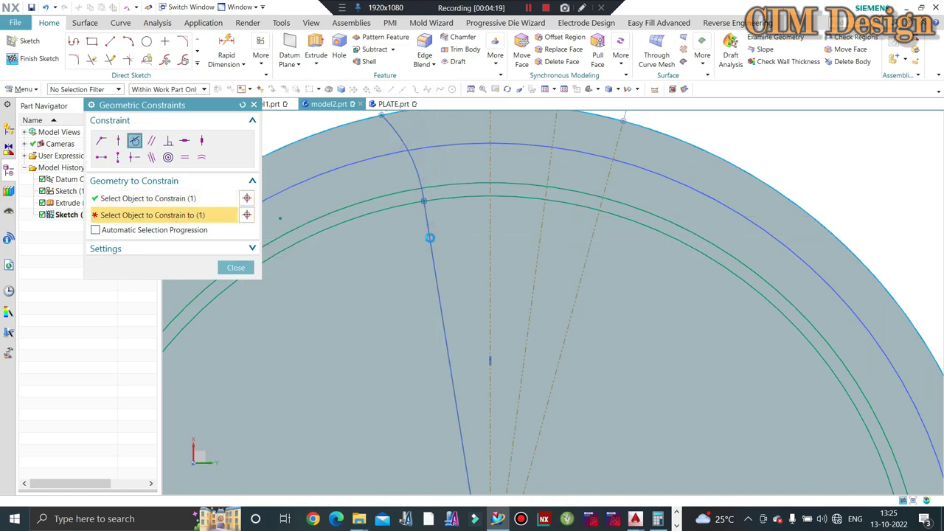
pyautogui.scroll(-2, 442, 236)
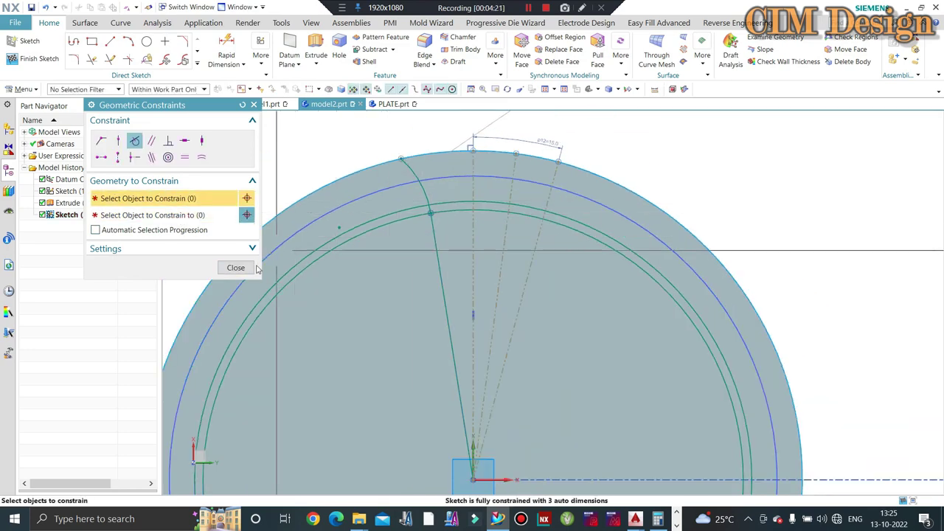
pyautogui.click(243, 267)
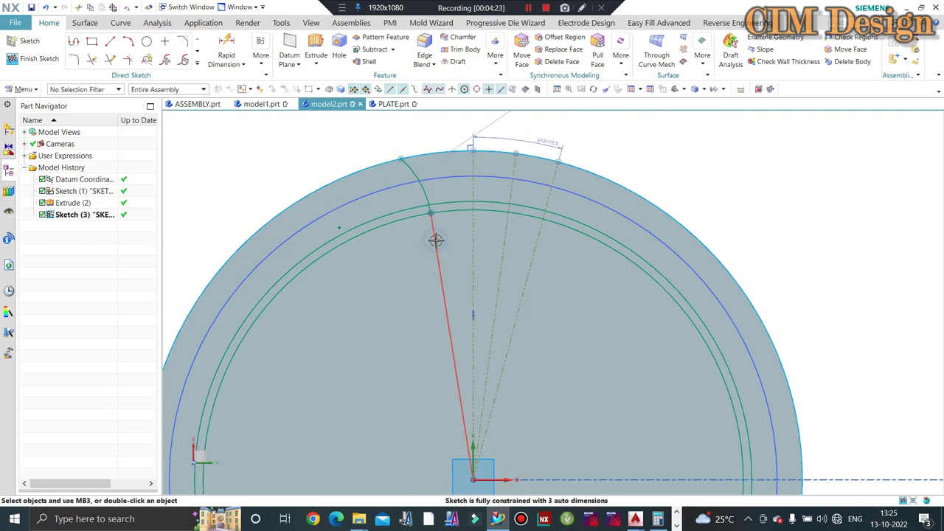
pyautogui.rightClick(436, 240)
pyautogui.click(465, 237)
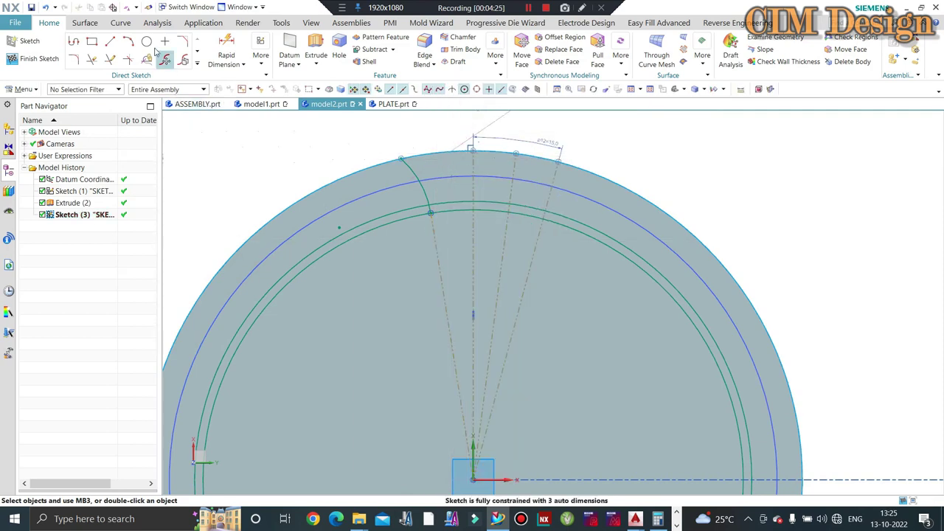
# - Mirror the flank arc about the vertical reference line using Mirror Curve
pyautogui.click(197, 64)
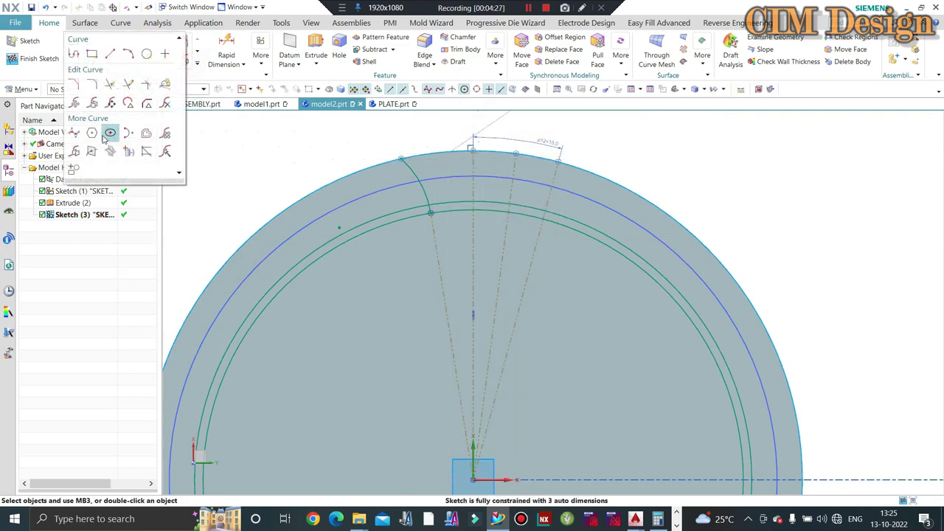
pyautogui.click(77, 151)
pyautogui.scroll(2, 391, 170)
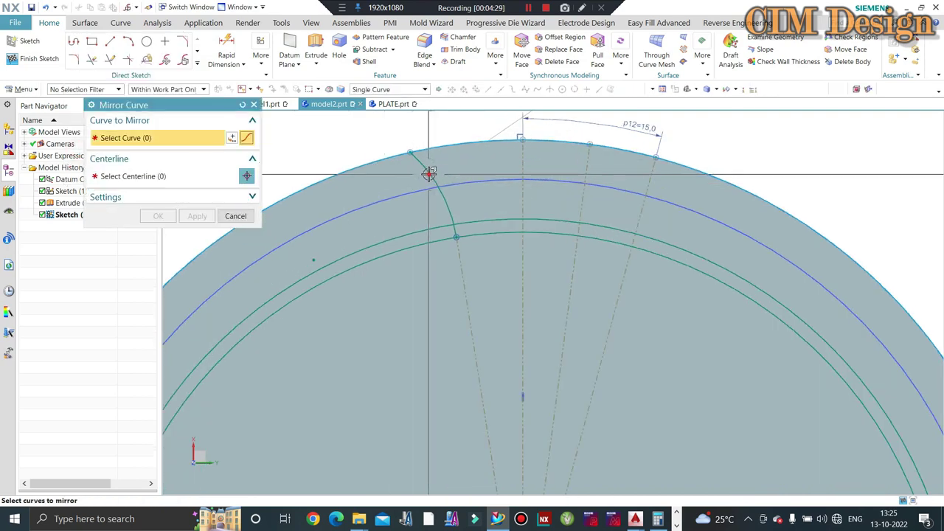
pyautogui.click(427, 177)
pyautogui.click(158, 177)
pyautogui.click(522, 184)
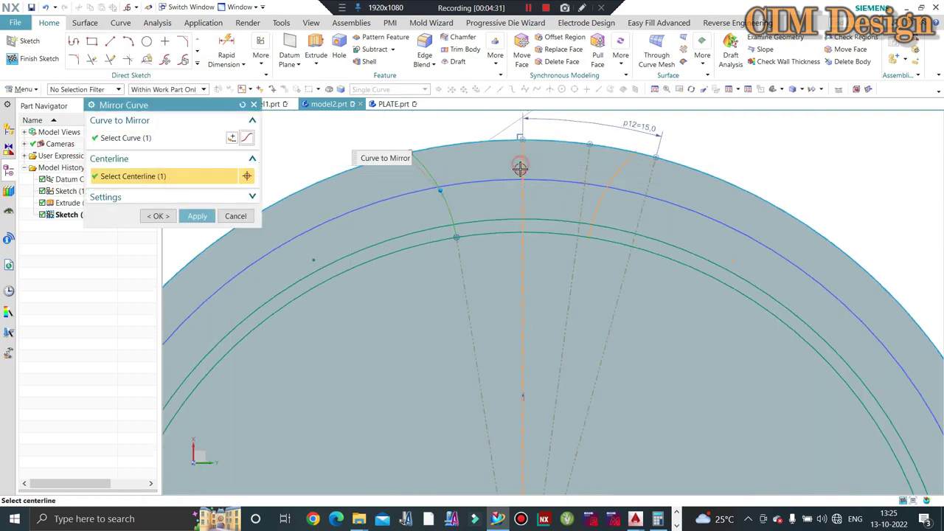
pyautogui.middleClick(746, 170)
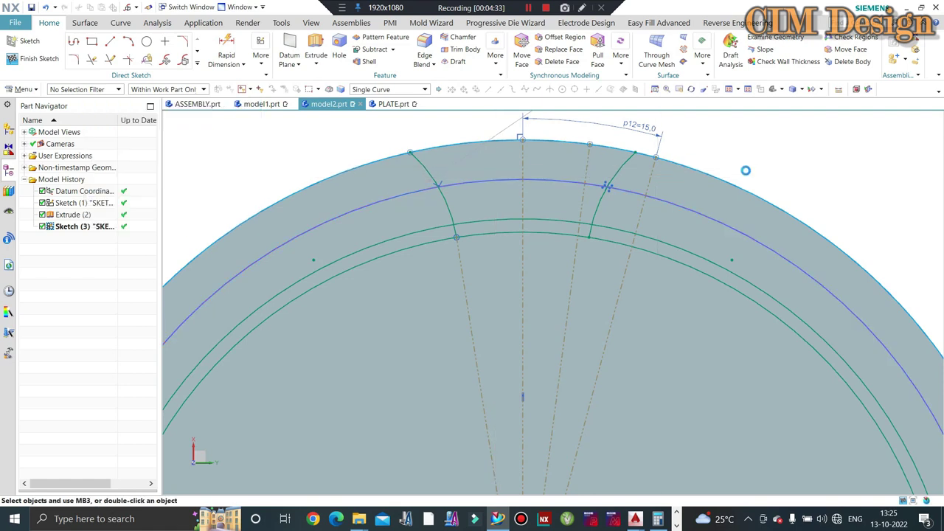
pyautogui.press('l')
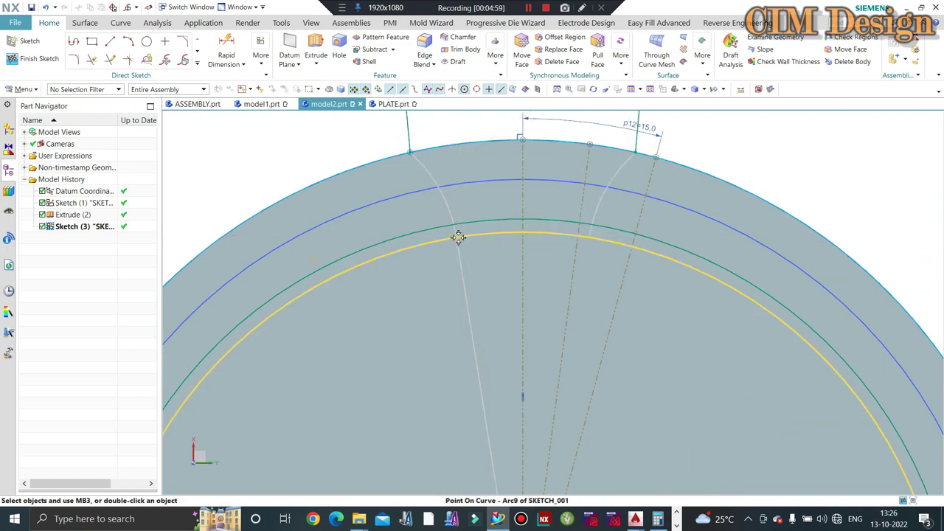
# - Draw a chord across the tooth between the left and right flank pitch-circle points
pyautogui.click(460, 234)
pyautogui.moveTo(549, 214); pyautogui.dragTo(544, 206)
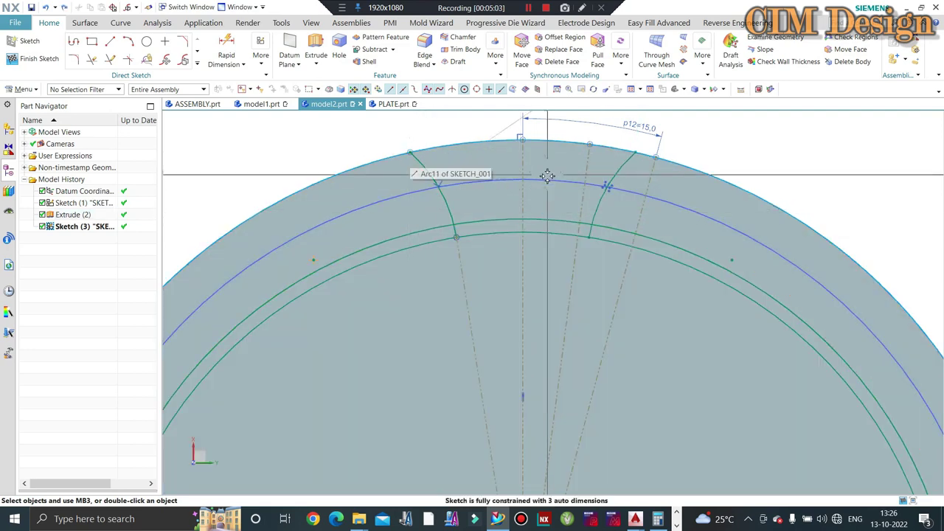
pyautogui.click(110, 41)
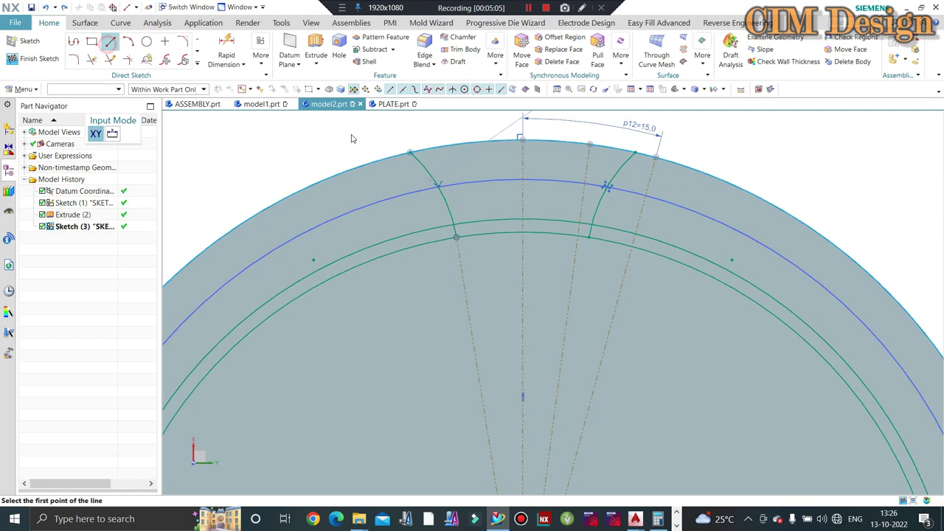
pyautogui.scroll(2, 438, 187)
pyautogui.scroll(1, 439, 187)
pyautogui.click(439, 188)
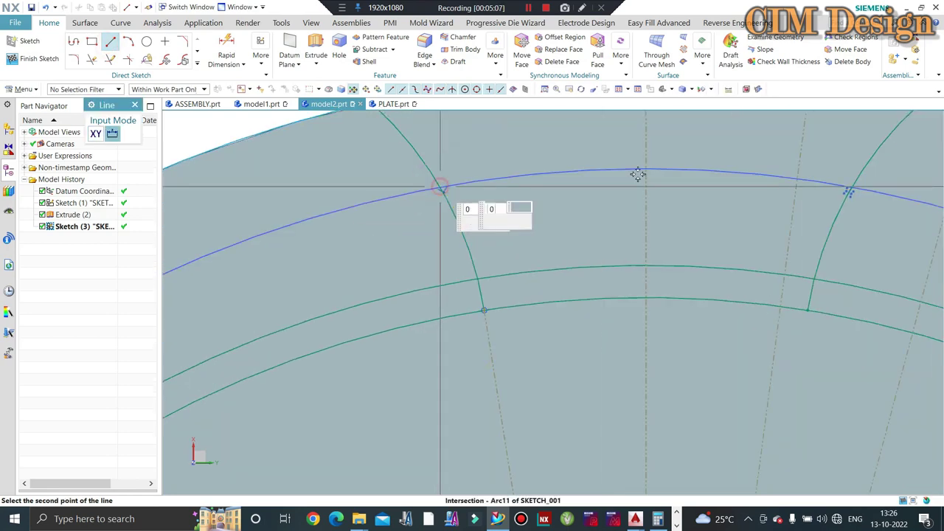
pyautogui.click(850, 190)
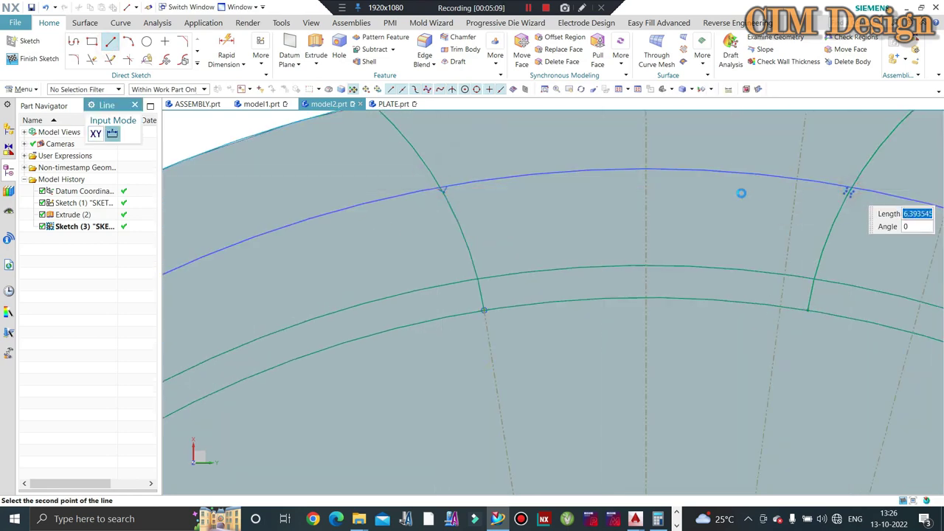
pyautogui.scroll(-1, 519, 185)
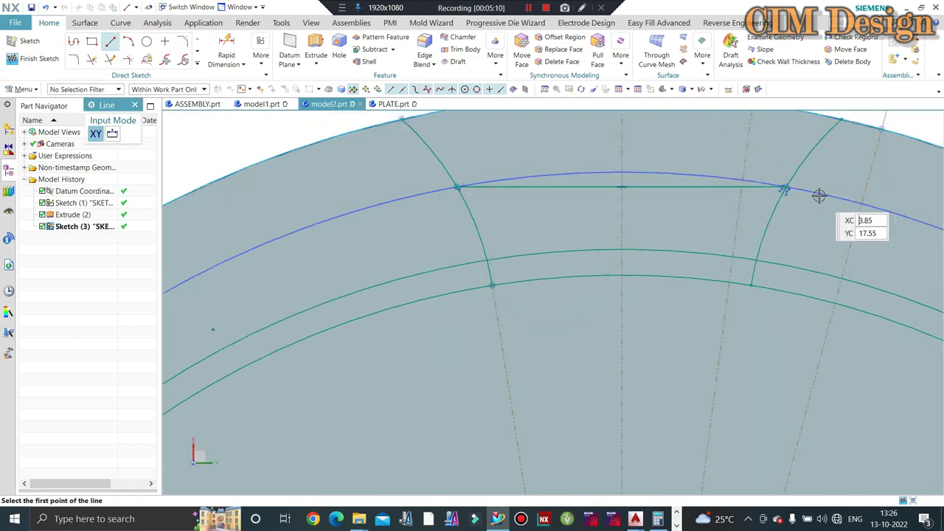
pyautogui.rightClick(654, 185)
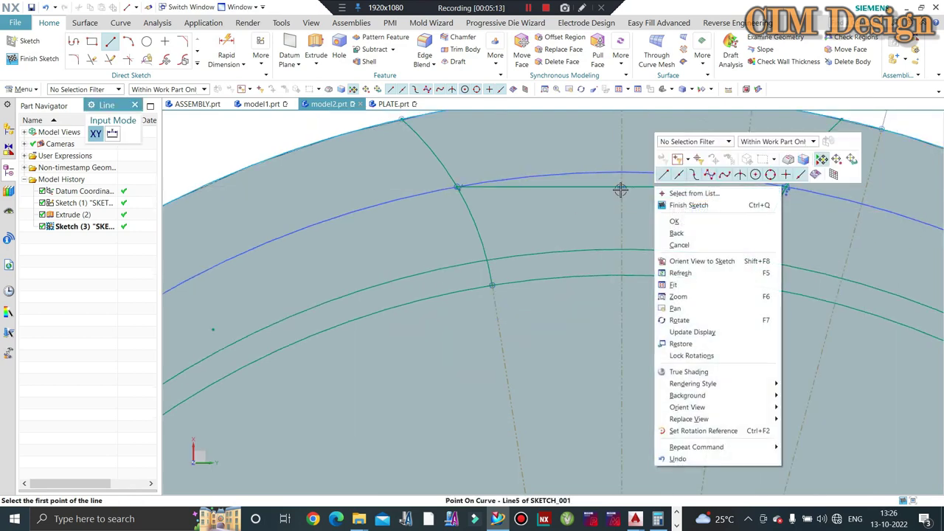
pyautogui.press('Escape')
pyautogui.rightClick(594, 188)
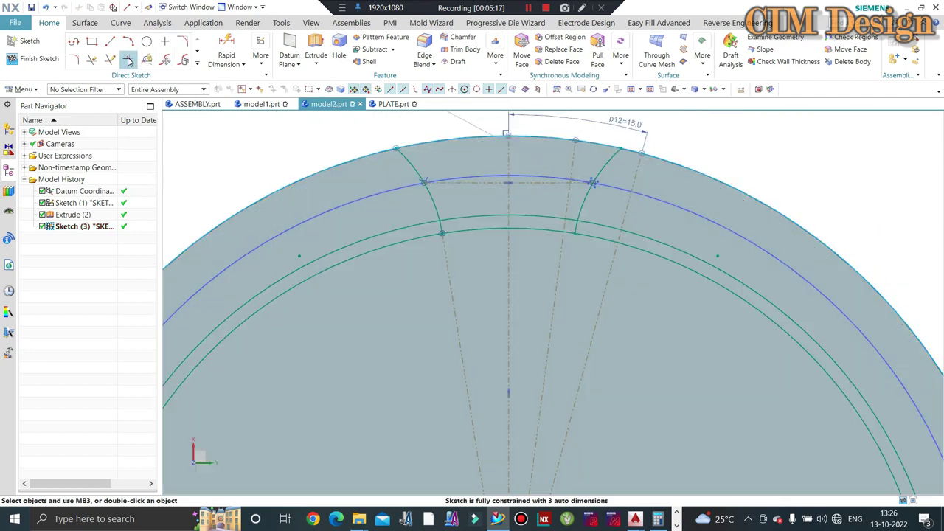
# - Draw a second line from the right flank's pitch point down along the pitch circle
pyautogui.click(112, 42)
pyautogui.scroll(2, 589, 181)
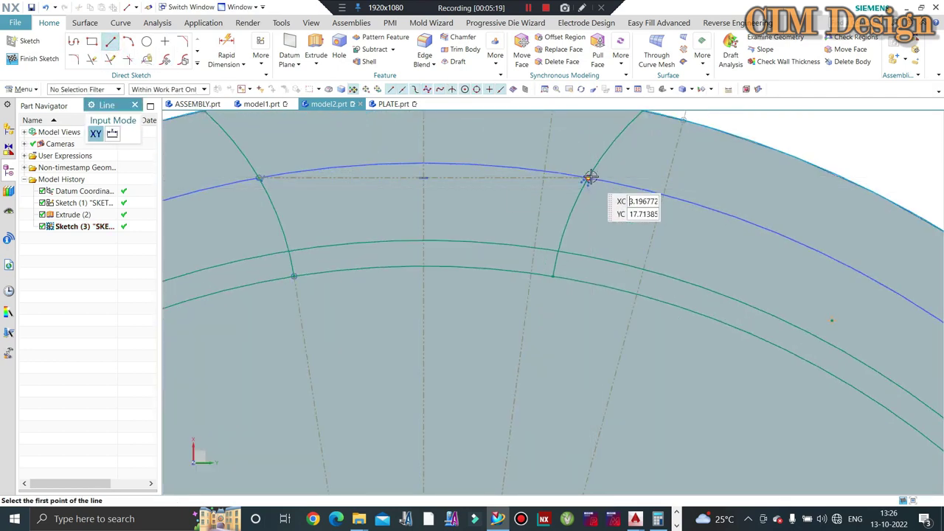
pyautogui.click(590, 178)
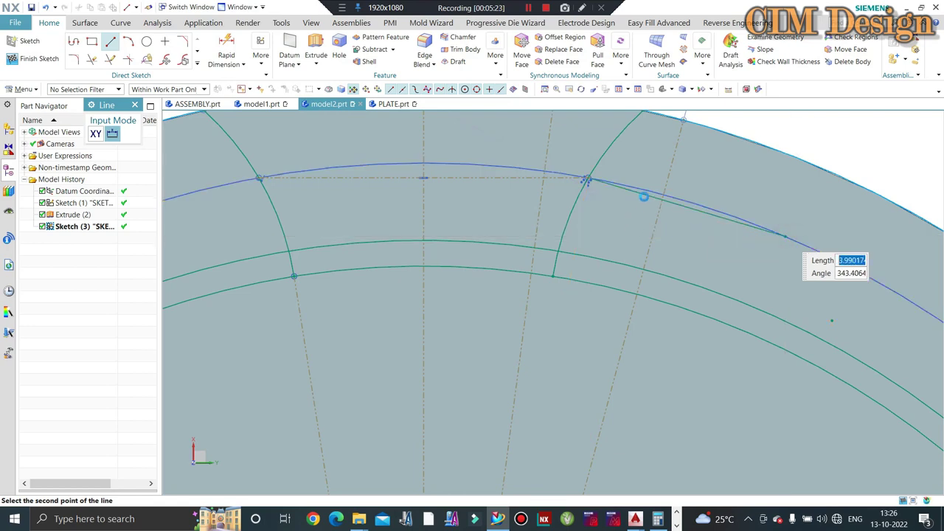
pyautogui.click(643, 197)
pyautogui.rightClick(673, 115)
pyautogui.press('Escape')
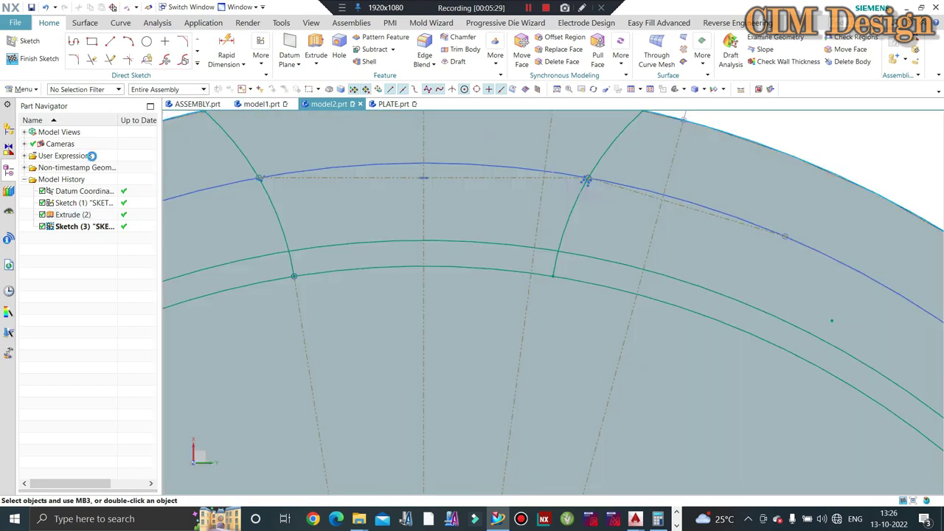
# - Apply an Equal Length constraint between the tooth chord and the sloped line
pyautogui.press('c')
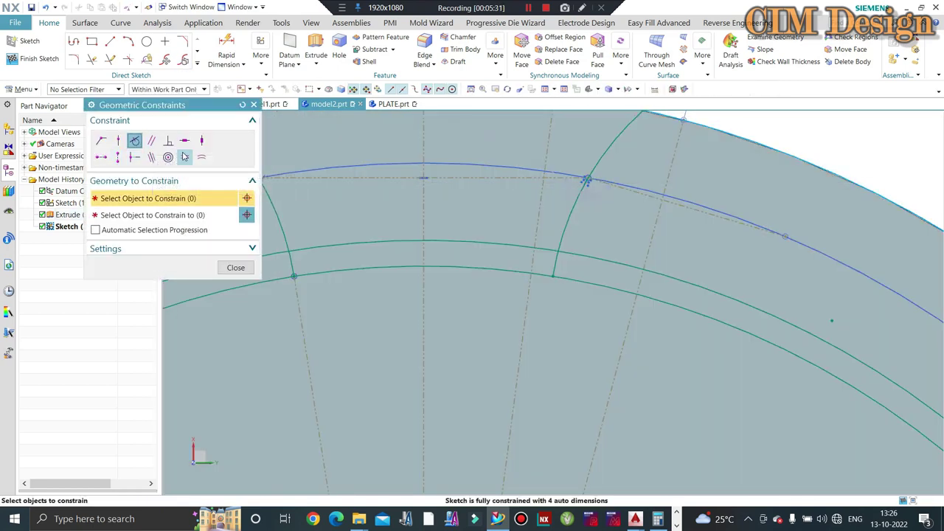
pyautogui.click(184, 156)
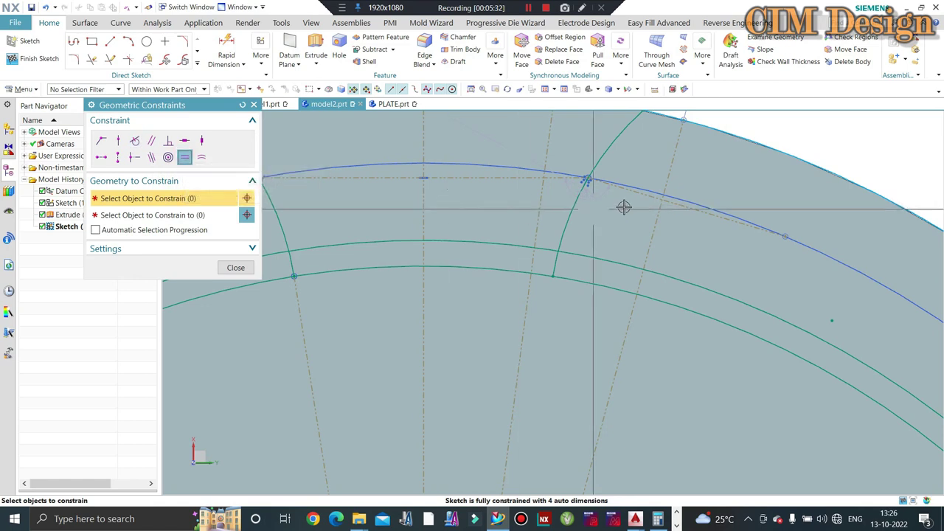
pyautogui.click(356, 199)
pyautogui.click(211, 215)
pyautogui.click(446, 182)
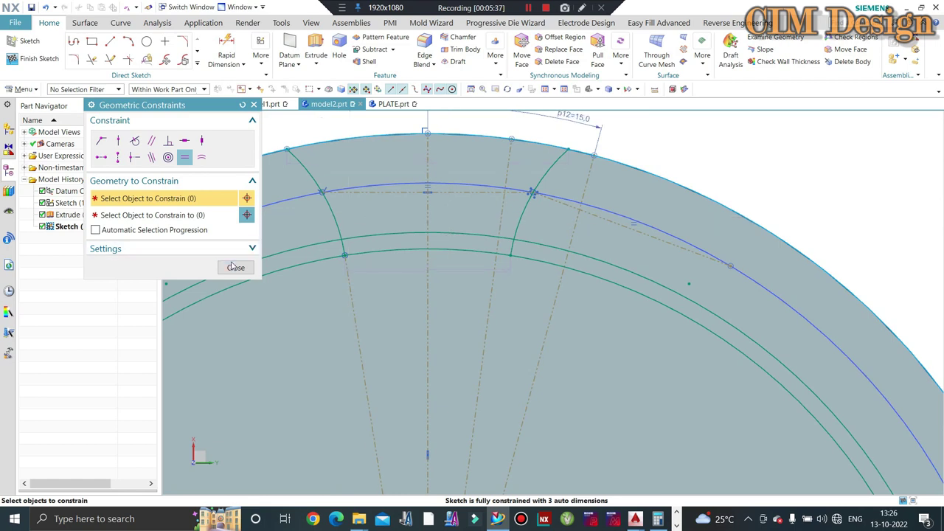
pyautogui.click(233, 267)
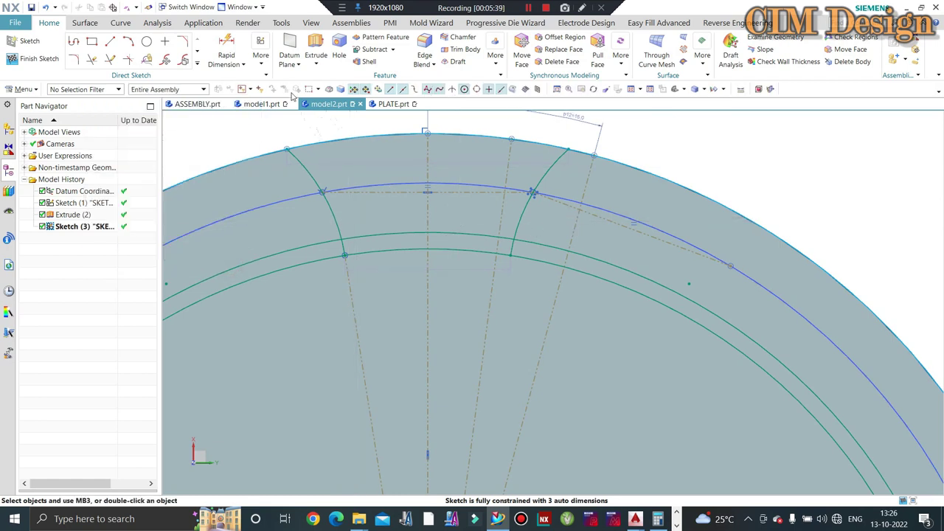
# - Attempt a Perpendicular constraint between the sloped line and outer circle, dismissing the conflict warning
pyautogui.press('c')
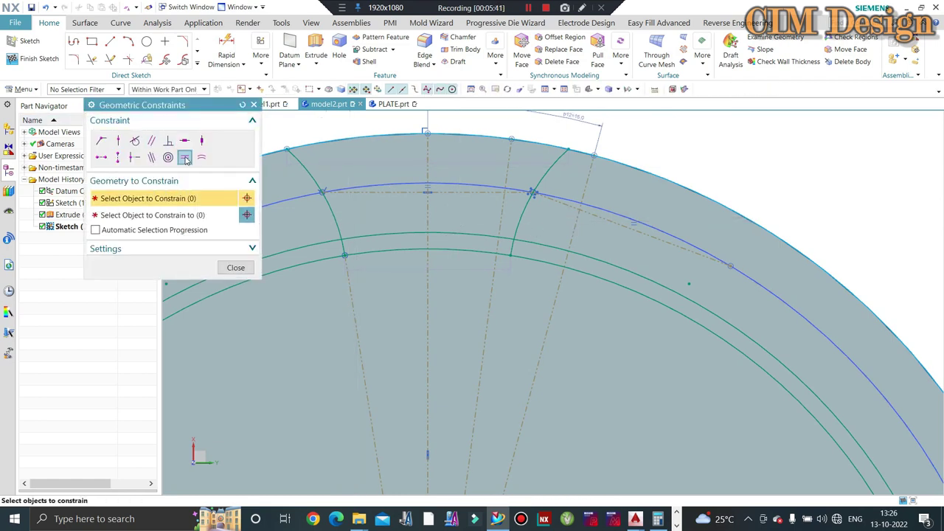
pyautogui.click(168, 140)
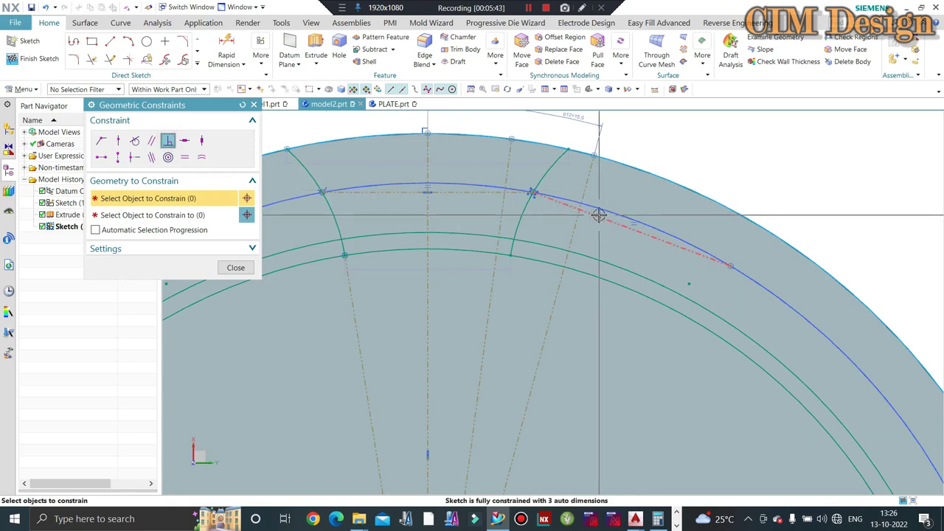
pyautogui.press('Escape')
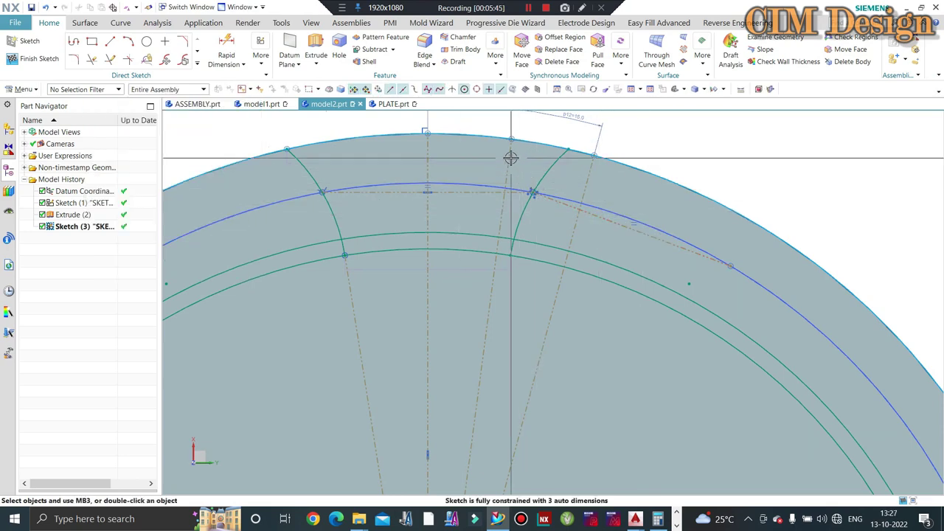
pyautogui.rightClick(511, 157)
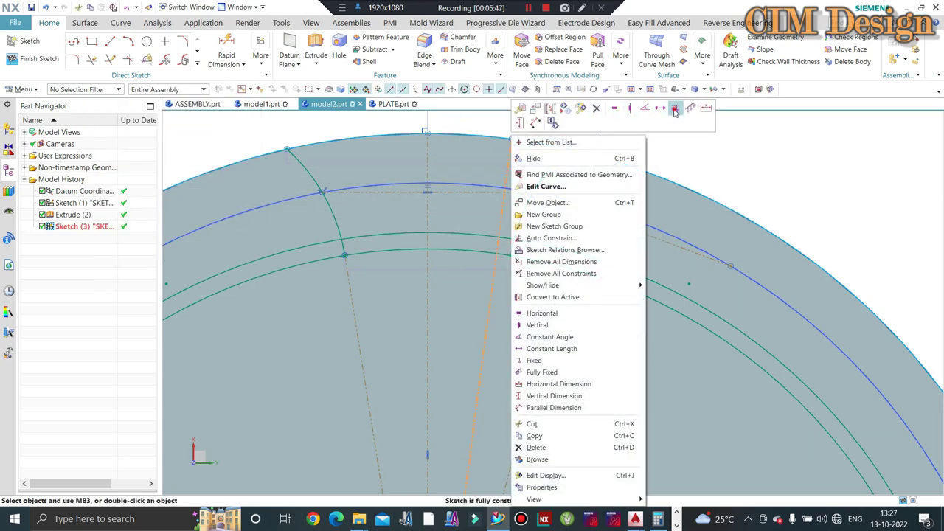
pyautogui.click(675, 110)
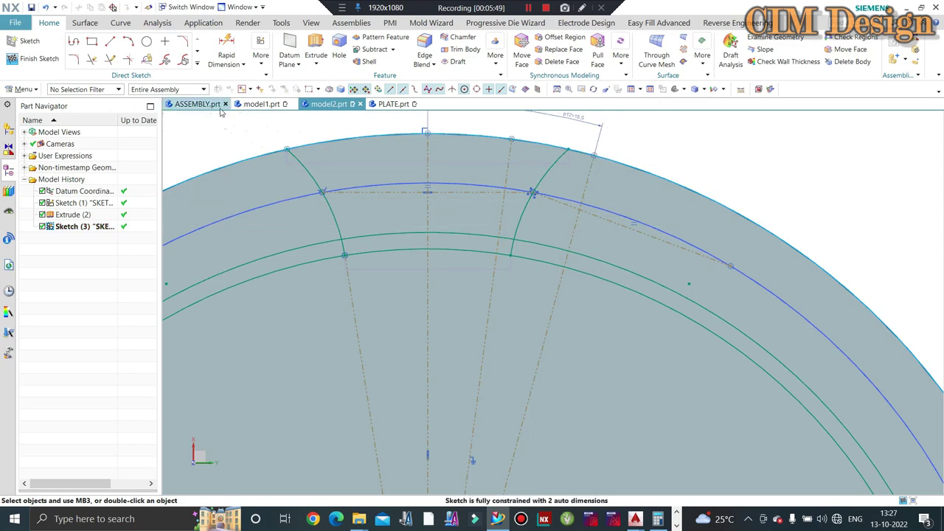
pyautogui.press('c')
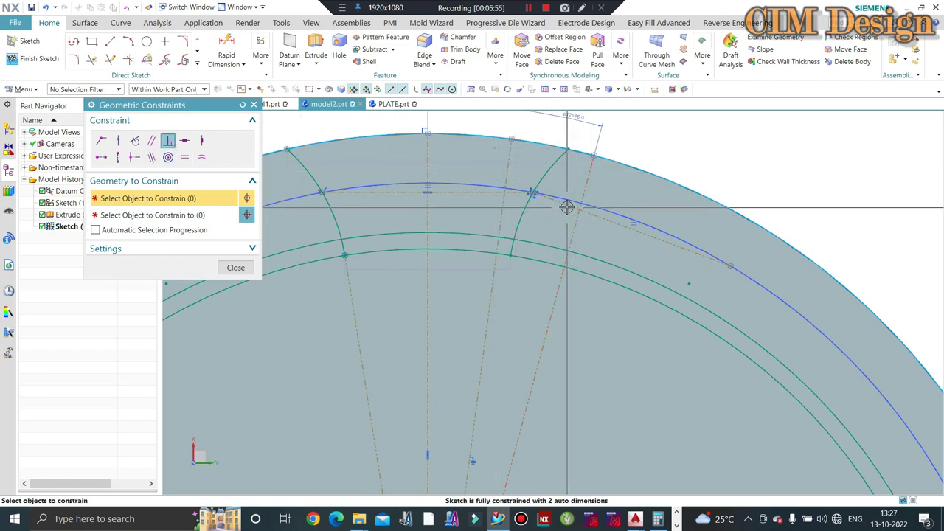
pyautogui.click(148, 215)
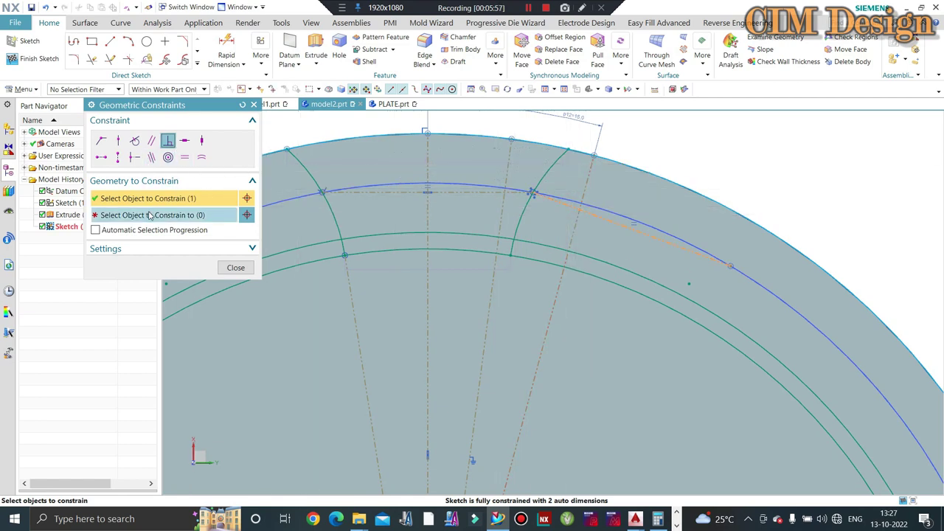
pyautogui.click(506, 160)
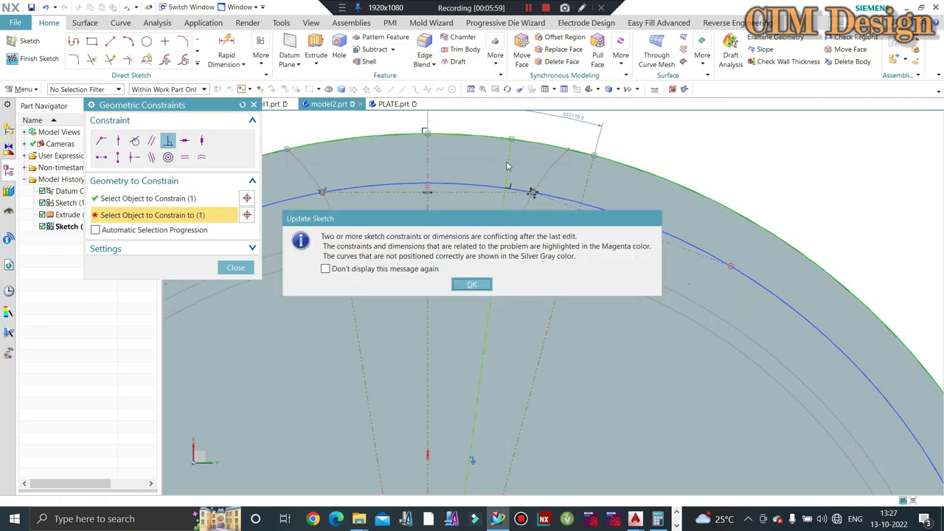
pyautogui.click(475, 283)
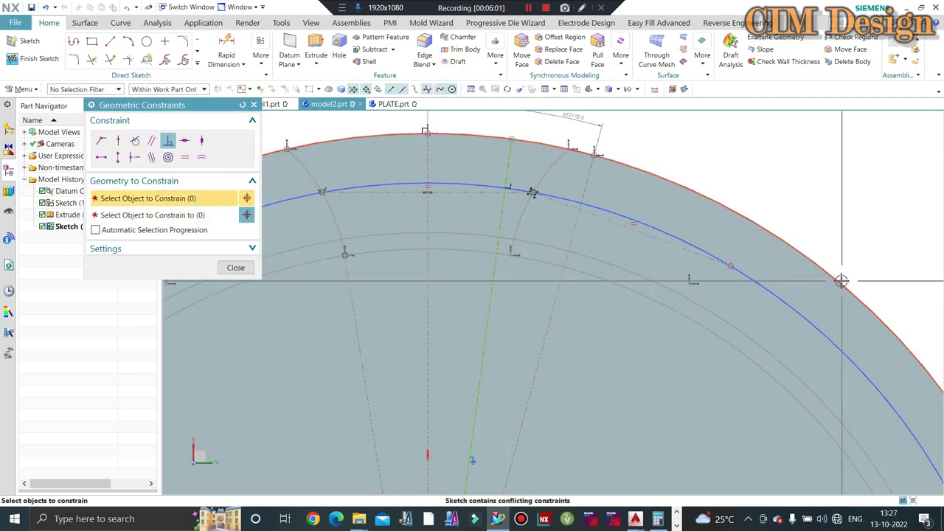
pyautogui.middleClick(818, 264)
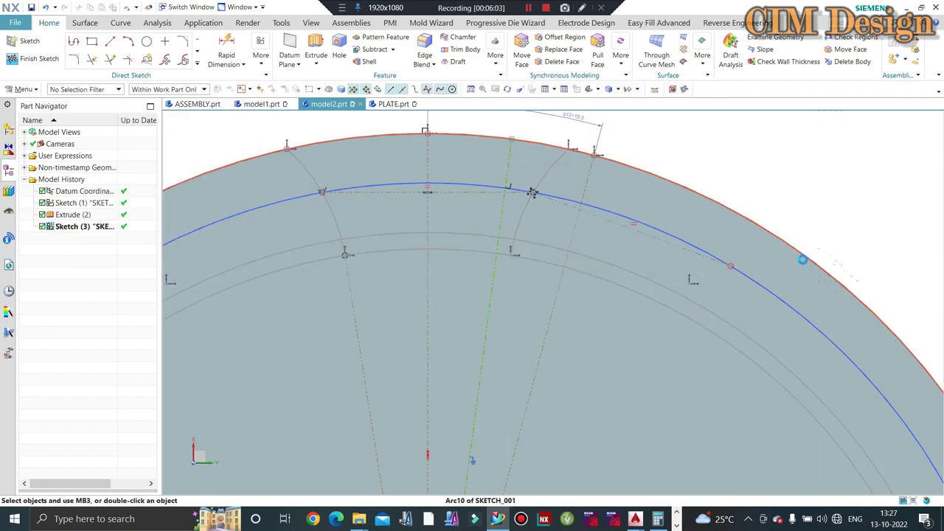
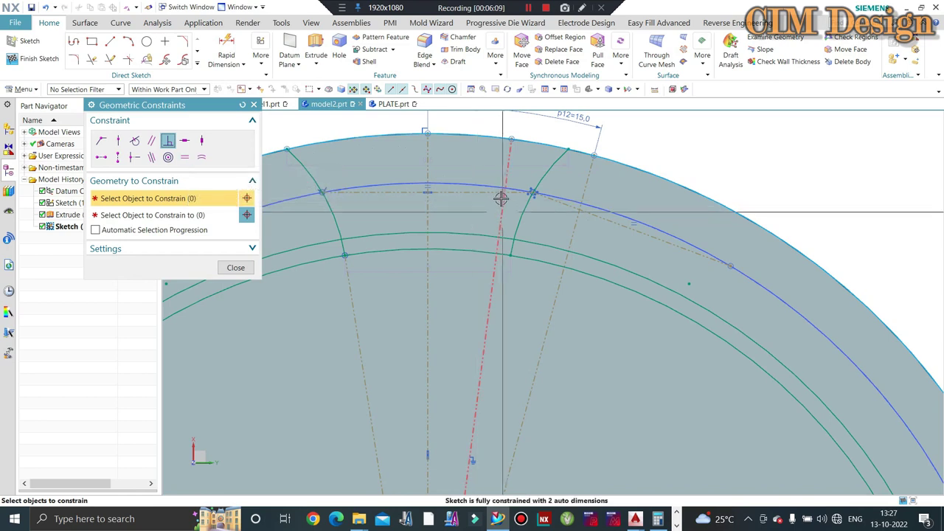
# - Cancel the conflicting constraint in the Update Sketch warning and leave the constraints tool
pyautogui.click(142, 213)
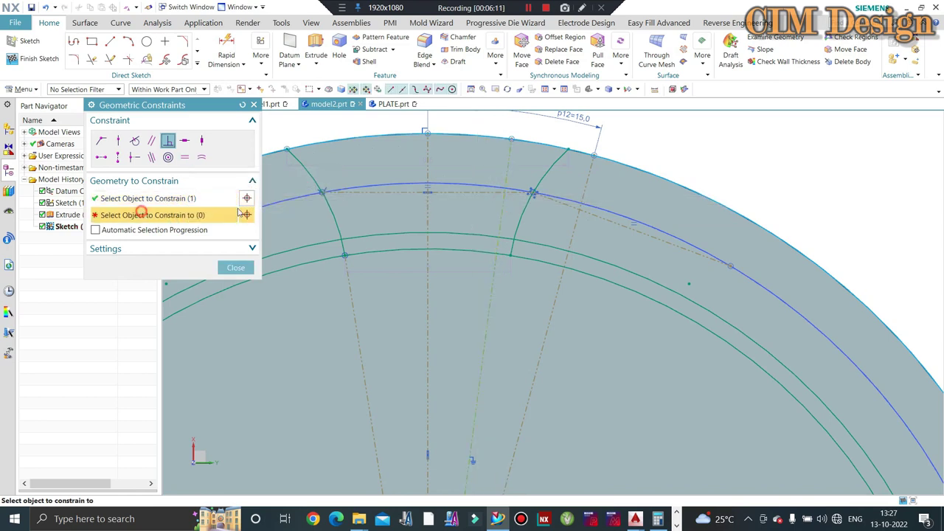
pyautogui.click(567, 207)
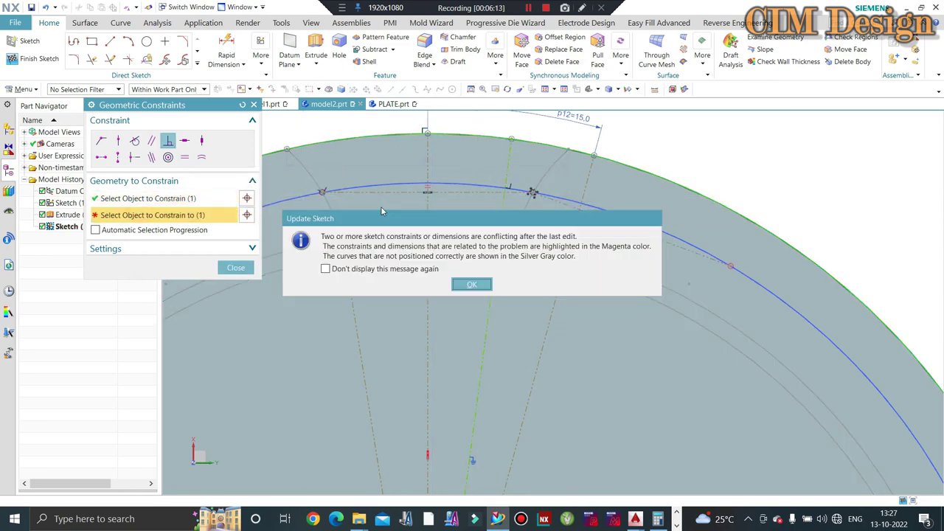
pyautogui.click(472, 283)
pyautogui.middleClick(381, 215)
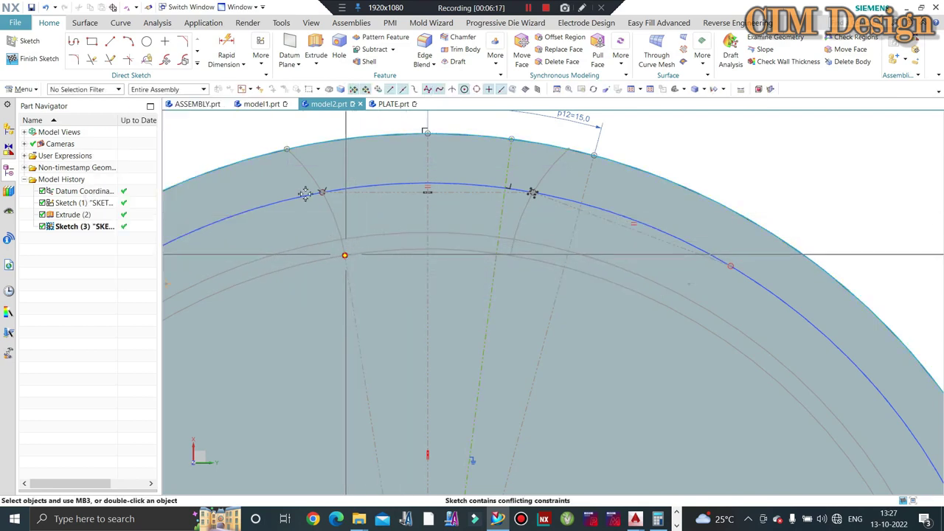
# - Drag the left flank arc's lower and upper endpoints to reshape it into a narrower curve
pyautogui.click(376, 163)
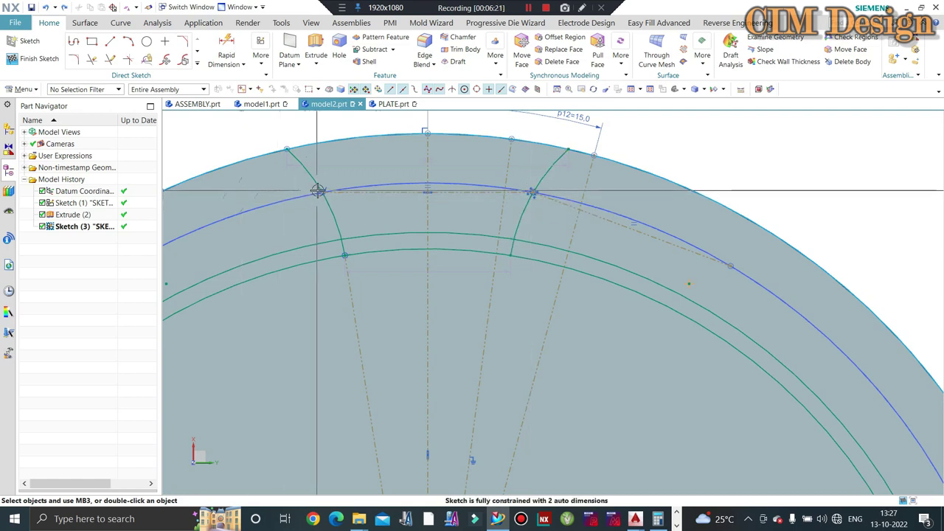
pyautogui.scroll(1, 322, 192)
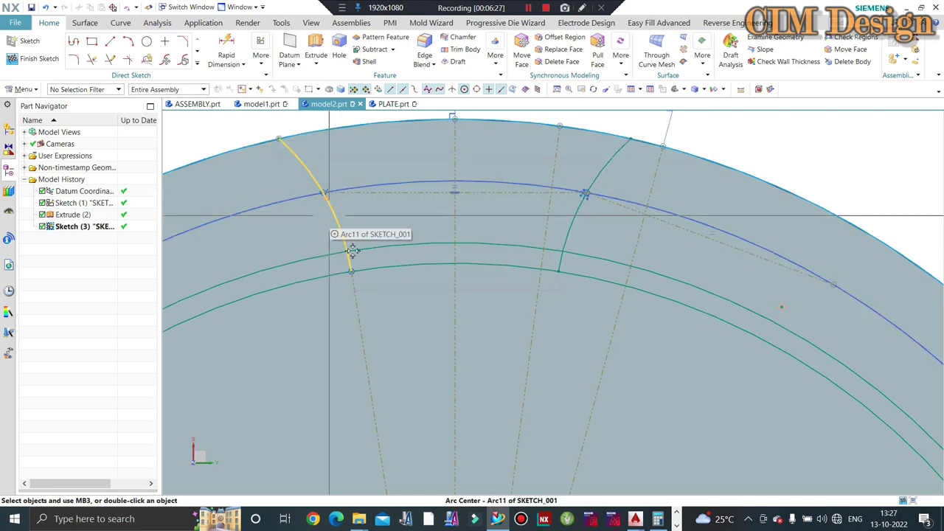
pyautogui.moveTo(354, 270); pyautogui.dragTo(397, 265)
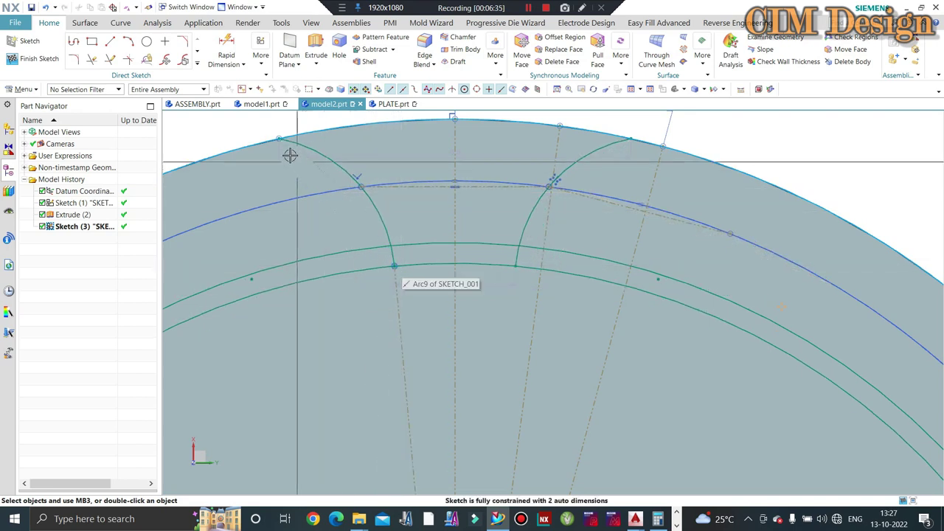
pyautogui.moveTo(279, 140); pyautogui.dragTo(310, 132)
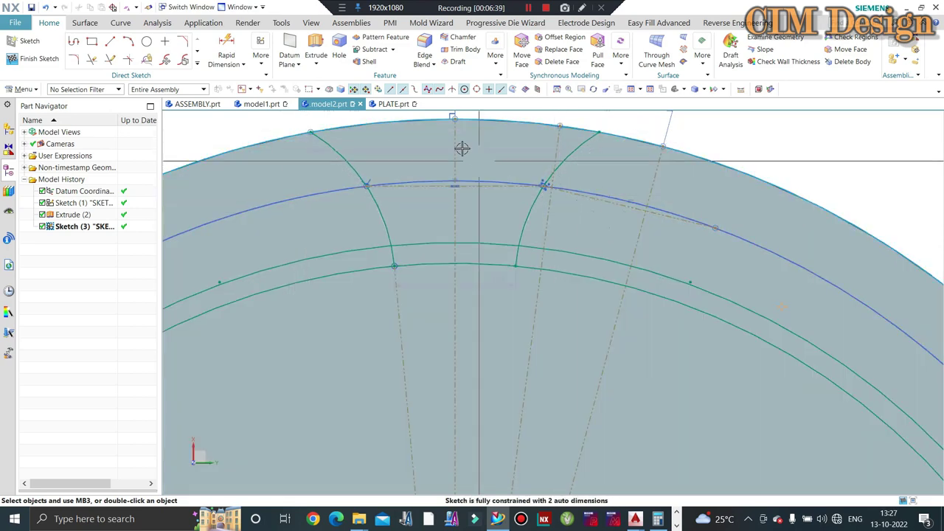
# - Constrain the right-flank reference line perpendicular to the dashed radial line
pyautogui.press('c')
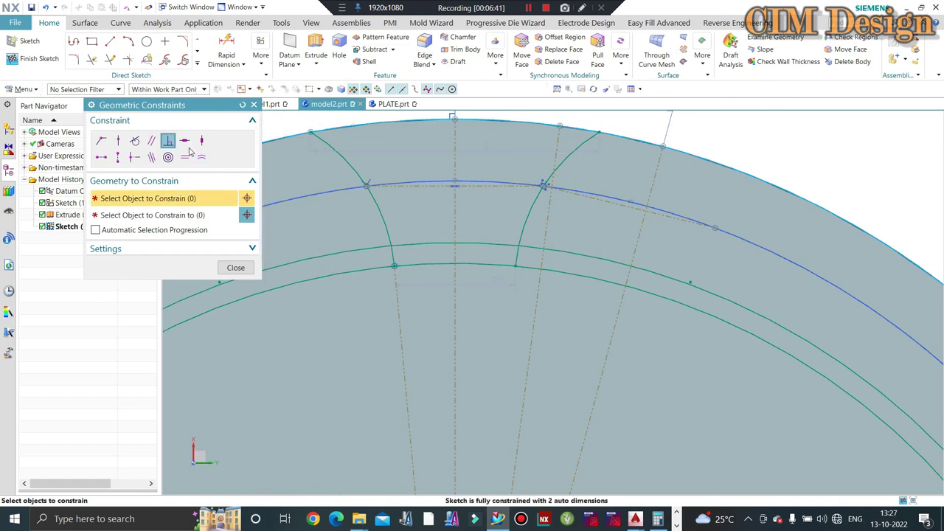
pyautogui.scroll(1, 543, 199)
pyautogui.scroll(1, 543, 204)
pyautogui.click(581, 186)
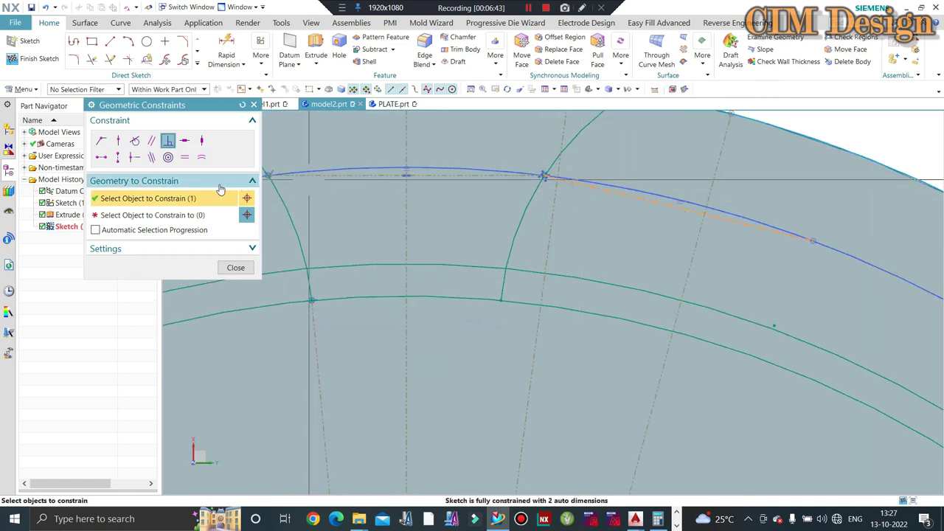
pyautogui.middleClick(385, 211)
pyautogui.click(552, 207)
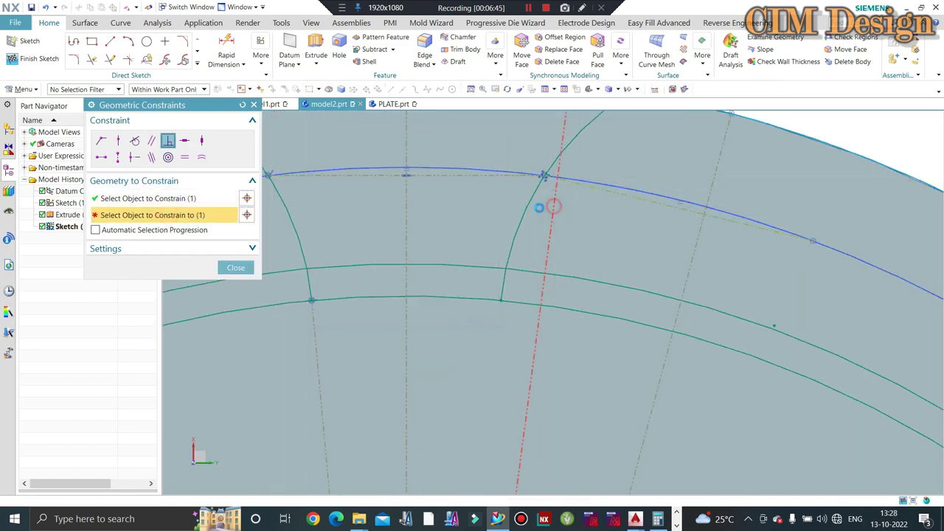
pyautogui.scroll(-1, 486, 210)
pyautogui.scroll(-1, 506, 216)
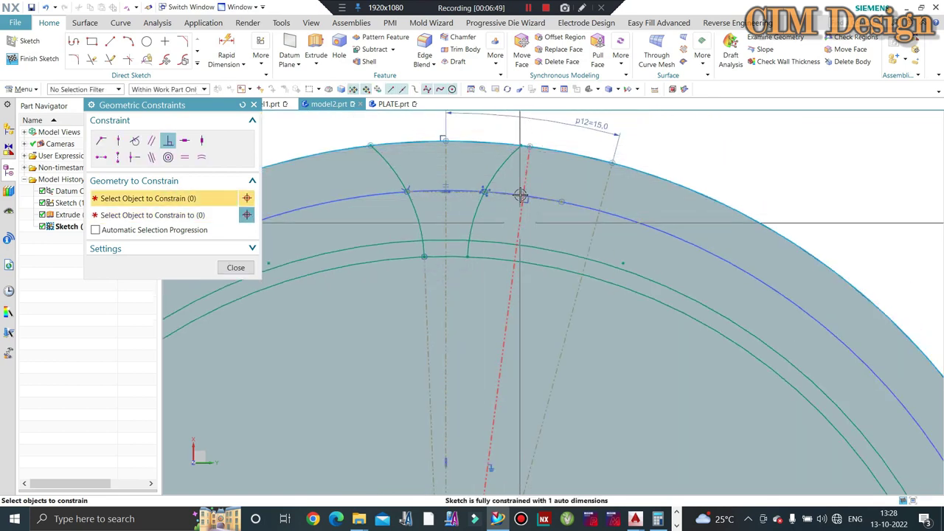
pyautogui.scroll(2, 521, 203)
pyautogui.scroll(-2, 516, 167)
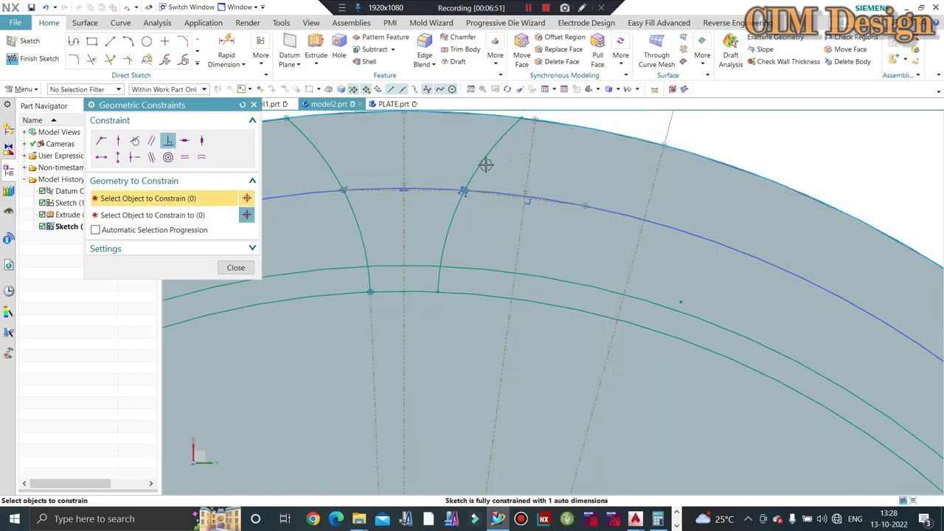
pyautogui.scroll(2, 494, 190)
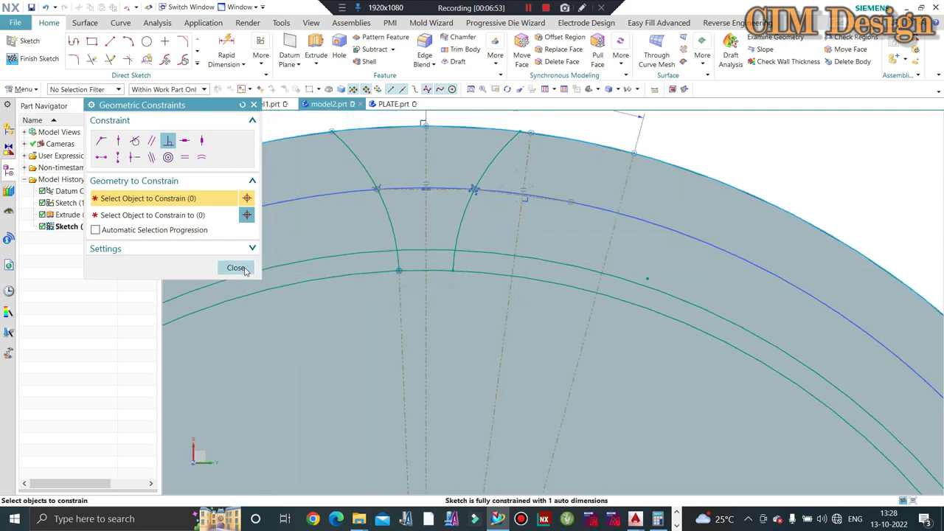
pyautogui.click(236, 268)
pyautogui.scroll(-2, 516, 177)
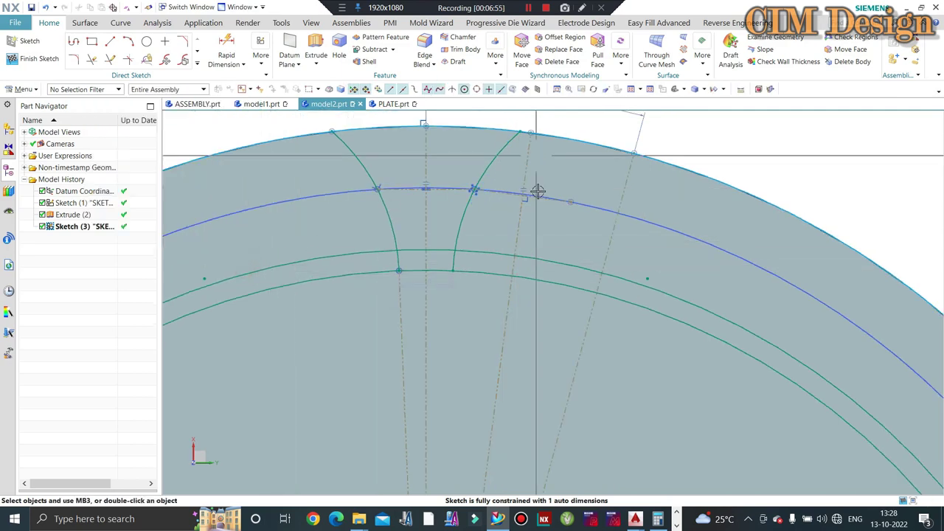
pyautogui.scroll(-1, 536, 190)
pyautogui.scroll(1, 368, 221)
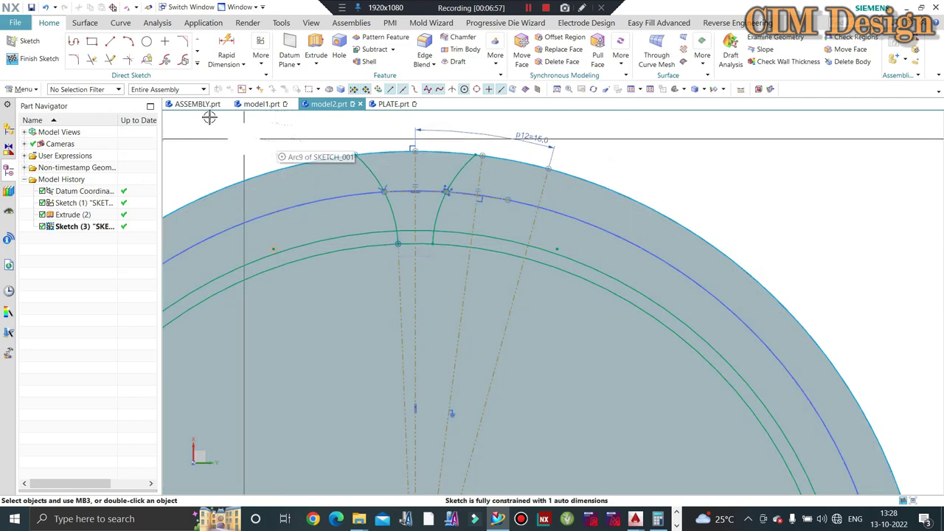
# - Draw a line from the outer circle downward and make it tangent to the left flank arc
pyautogui.click(111, 41)
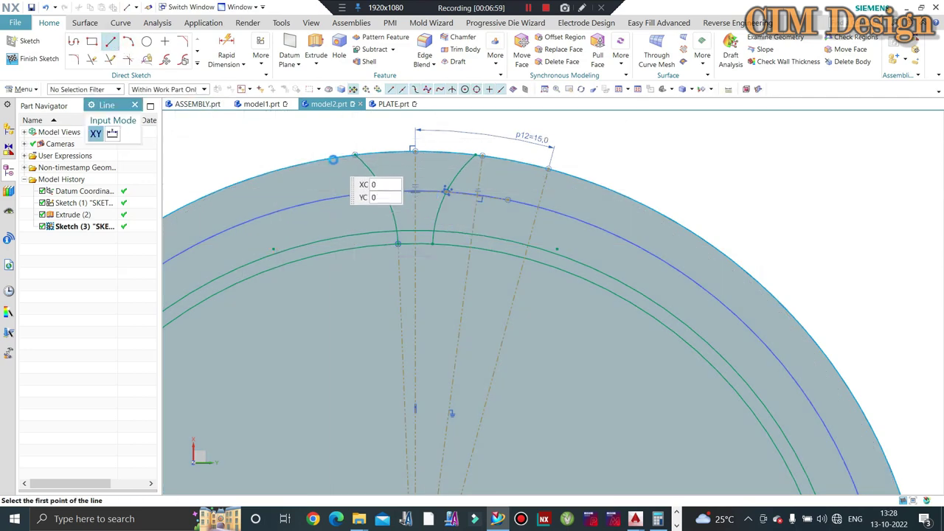
pyautogui.click(333, 157)
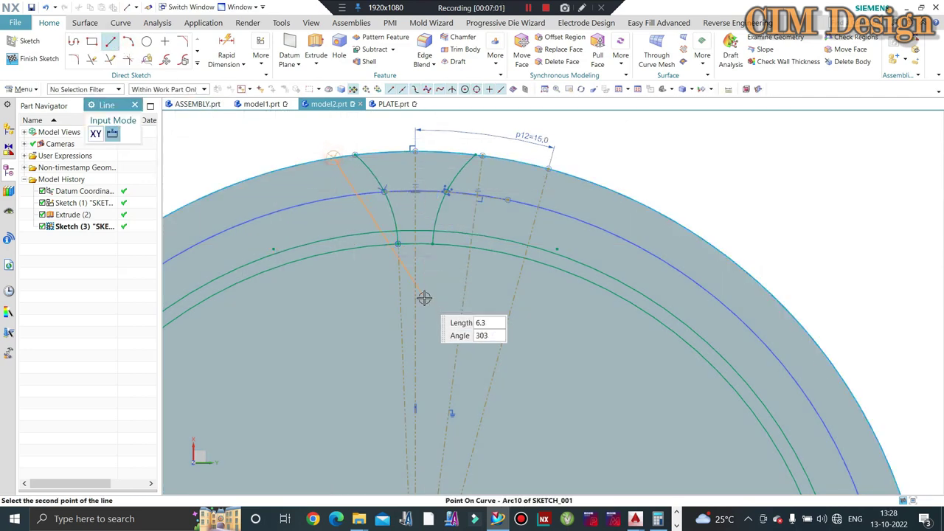
pyautogui.click(416, 299)
pyautogui.press('Escape')
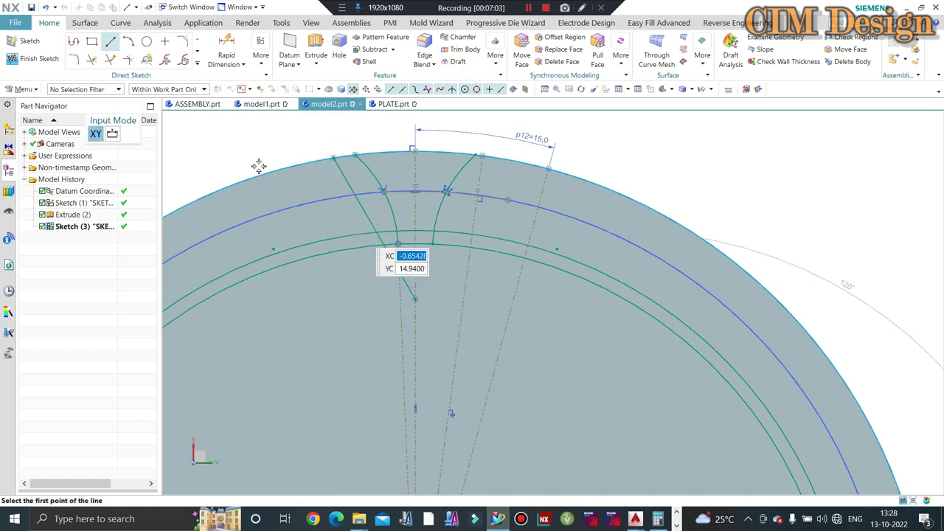
pyautogui.press('c')
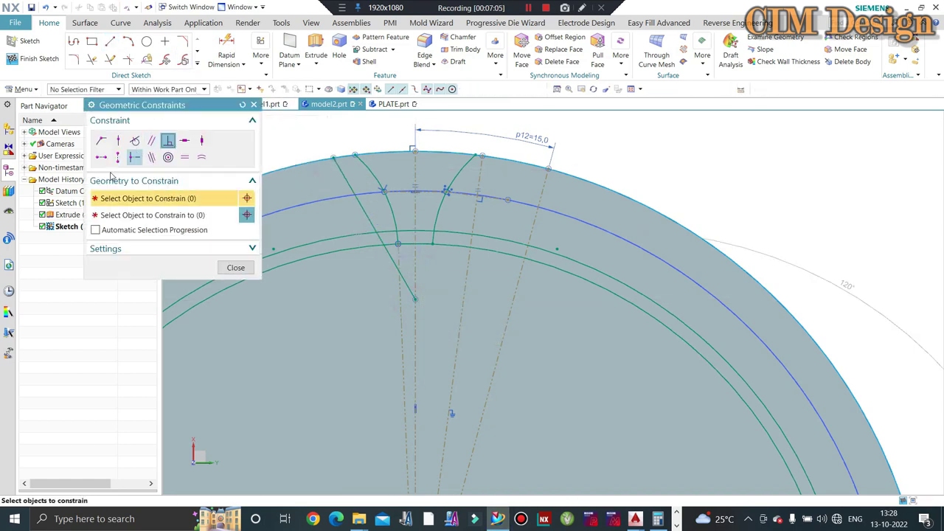
pyautogui.click(133, 141)
pyautogui.scroll(-2, 345, 203)
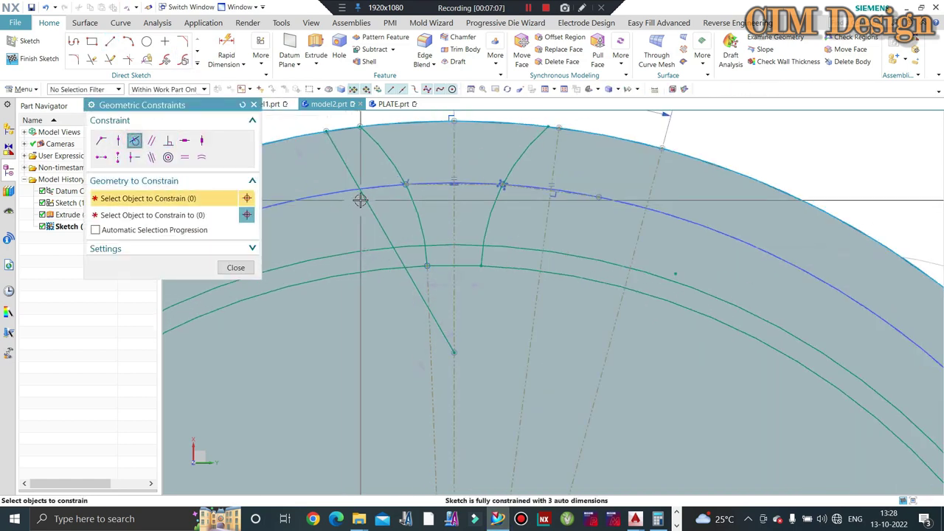
pyautogui.click(365, 200)
pyautogui.click(179, 215)
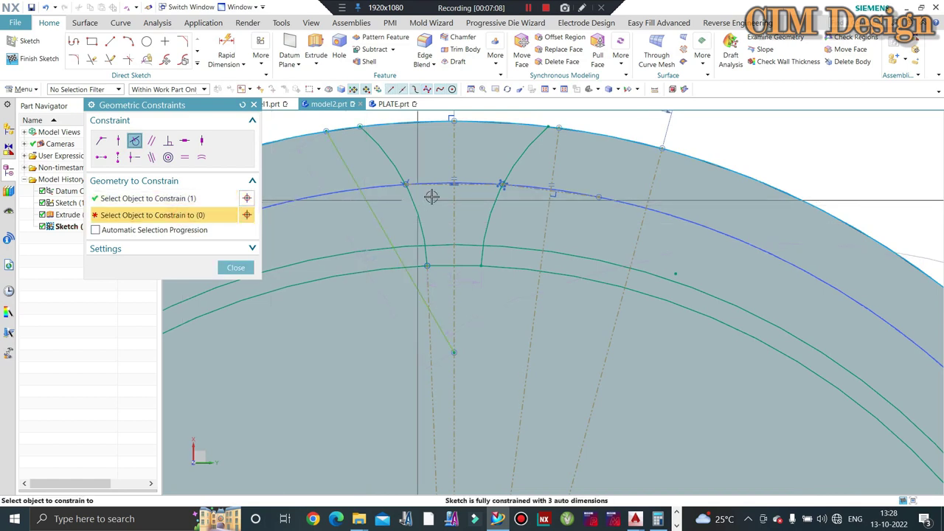
pyautogui.click(389, 162)
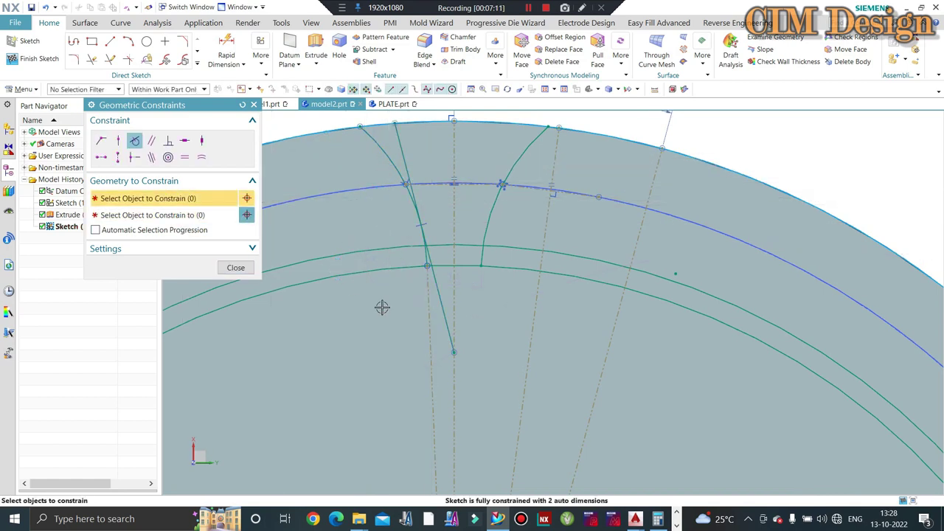
pyautogui.middleClick(470, 334)
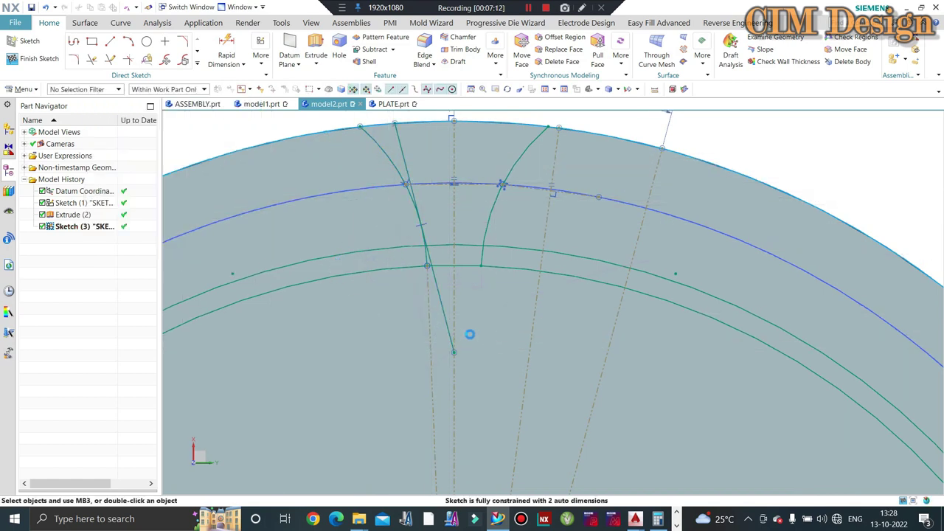
# - Convert the tangent line to reference and constrain it through the arc's pitch-circle point
pyautogui.rightClick(441, 306)
pyautogui.click(481, 384)
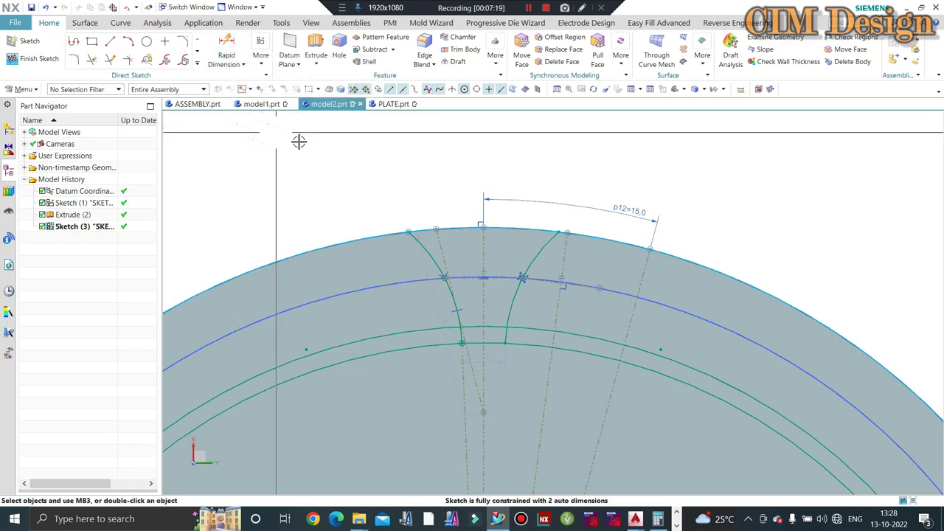
pyautogui.press('c')
pyautogui.scroll(2, 464, 303)
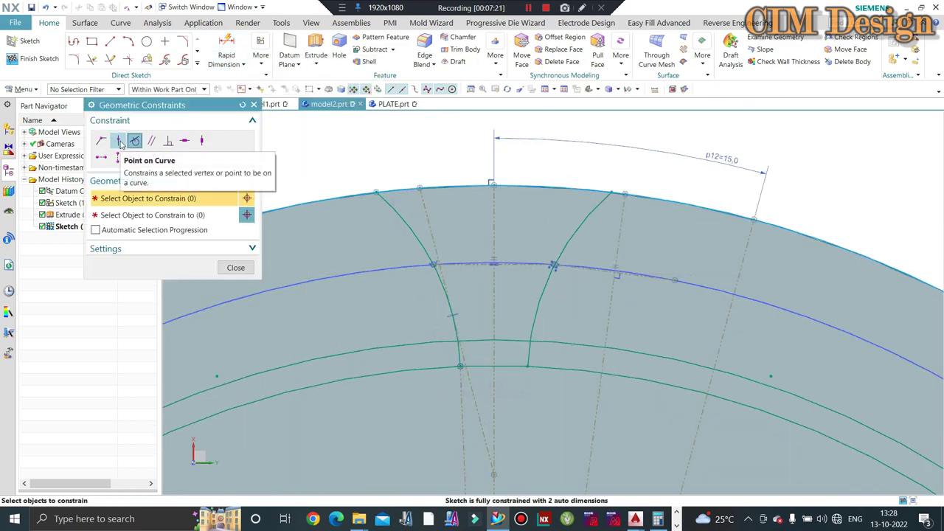
pyautogui.click(120, 142)
pyautogui.scroll(2, 427, 257)
pyautogui.scroll(2, 428, 257)
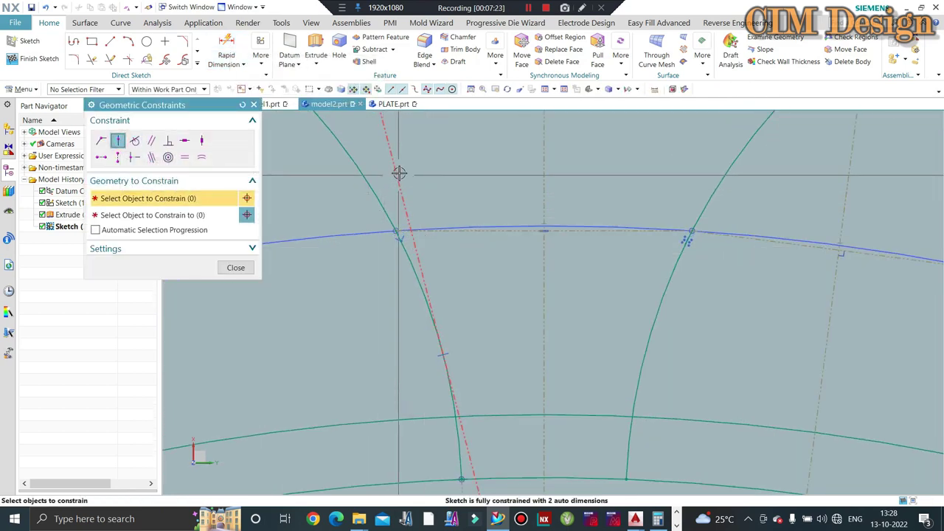
pyautogui.click(398, 174)
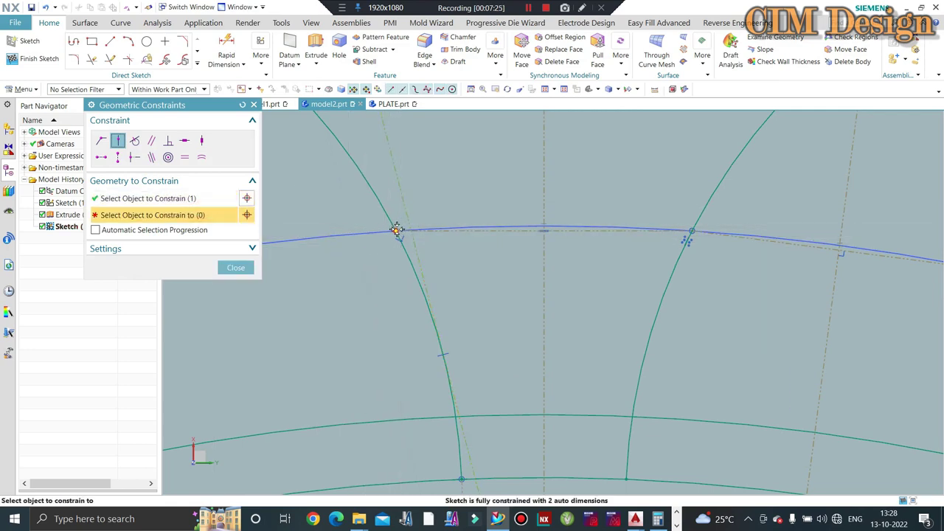
pyautogui.click(396, 230)
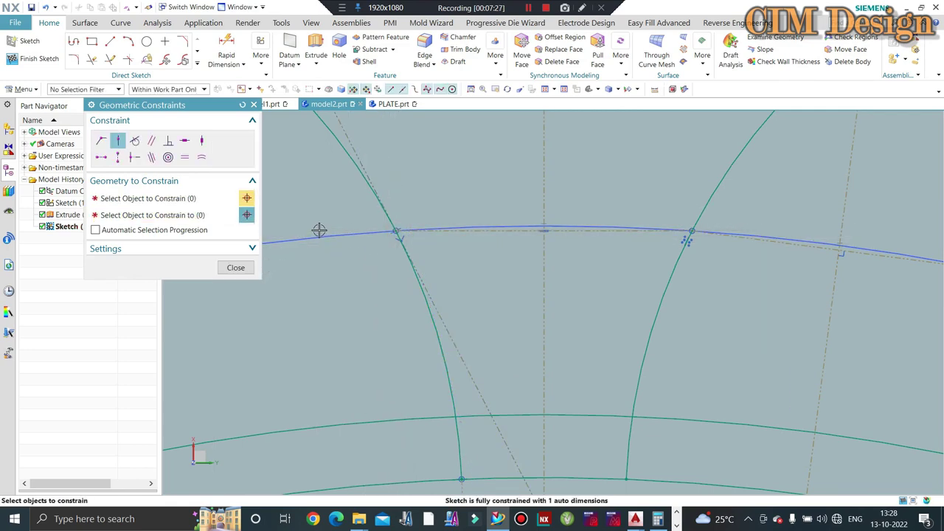
pyautogui.scroll(-3, 432, 253)
# - Add angular dimension p13 between the vertical centreline and the left flank line
pyautogui.click(235, 268)
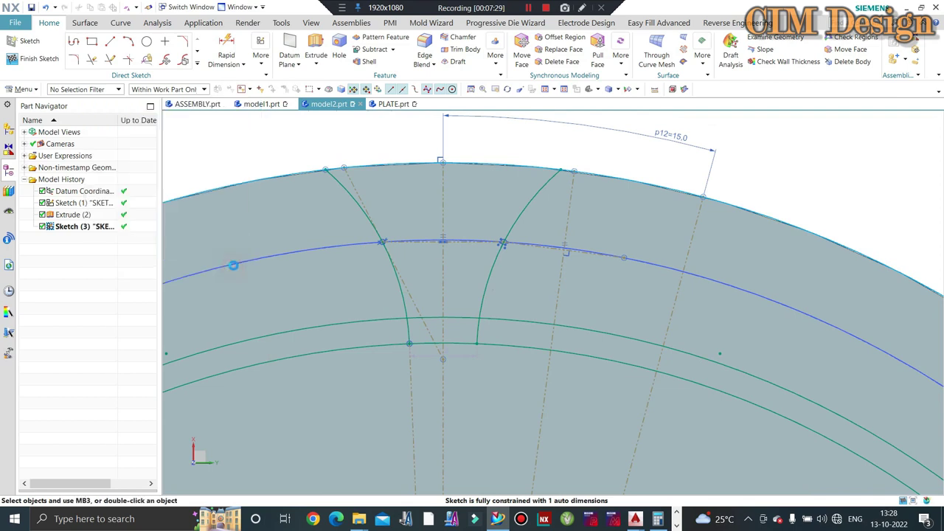
pyautogui.click(227, 55)
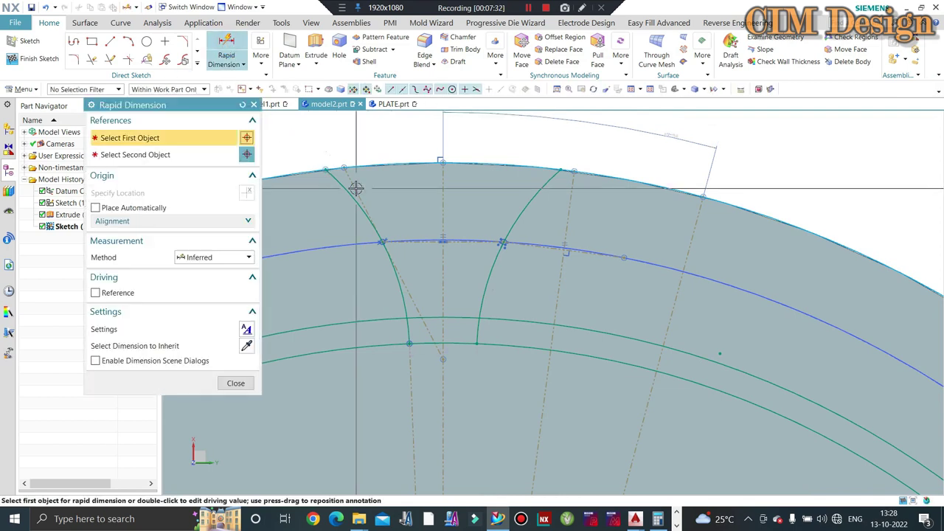
pyautogui.click(442, 200)
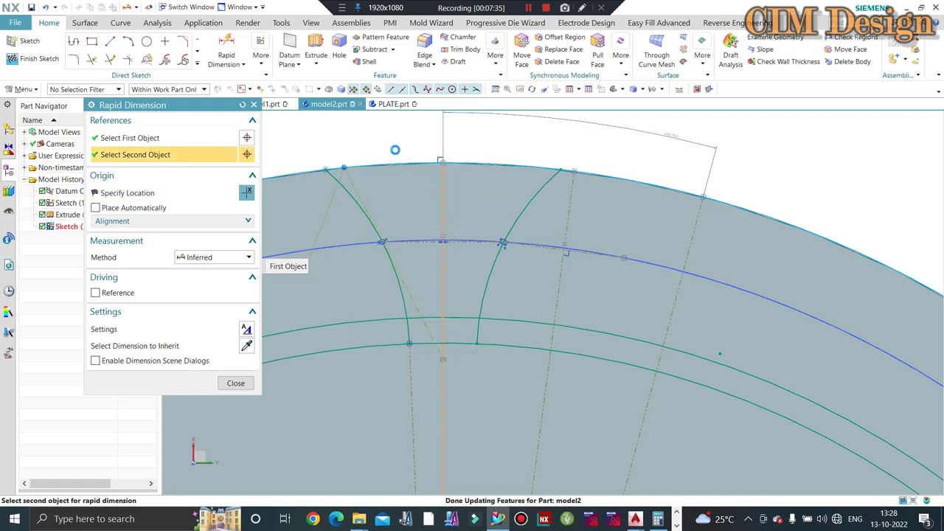
pyautogui.click(384, 140)
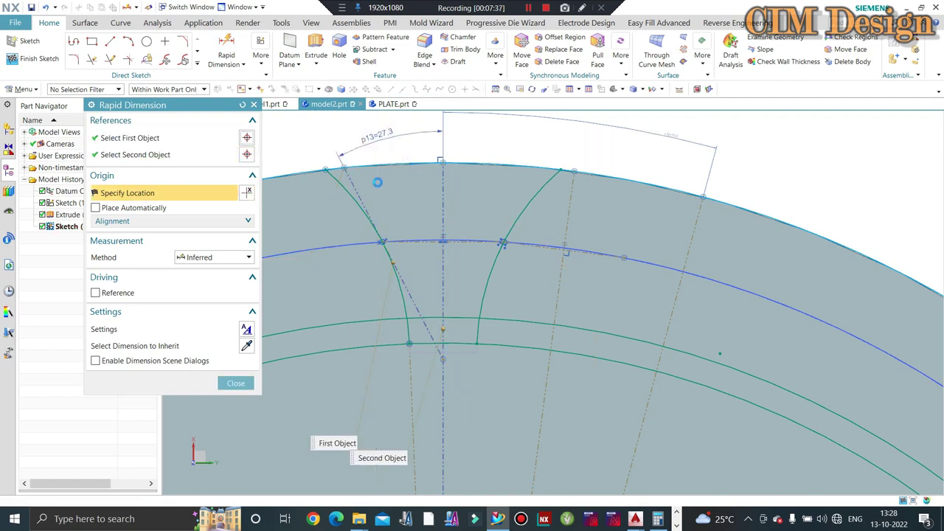
pyautogui.click(289, 196)
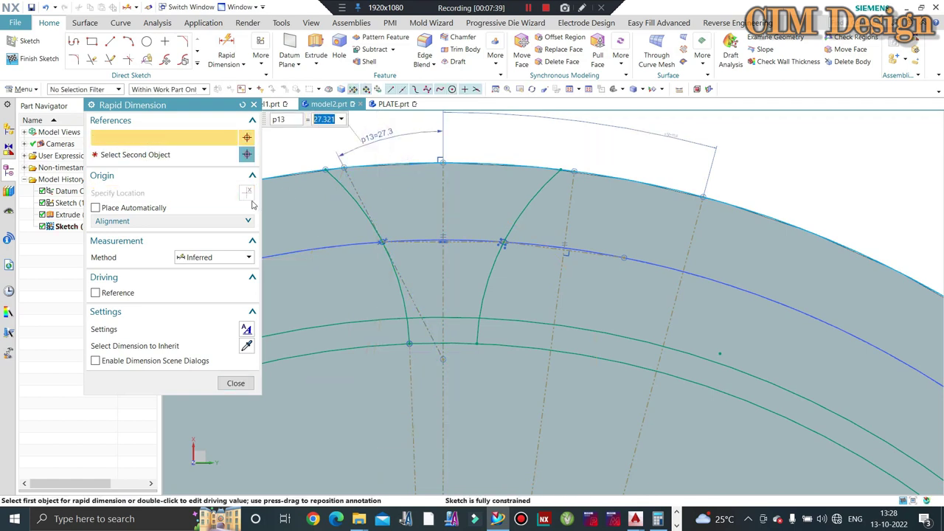
pyautogui.write('PRE')
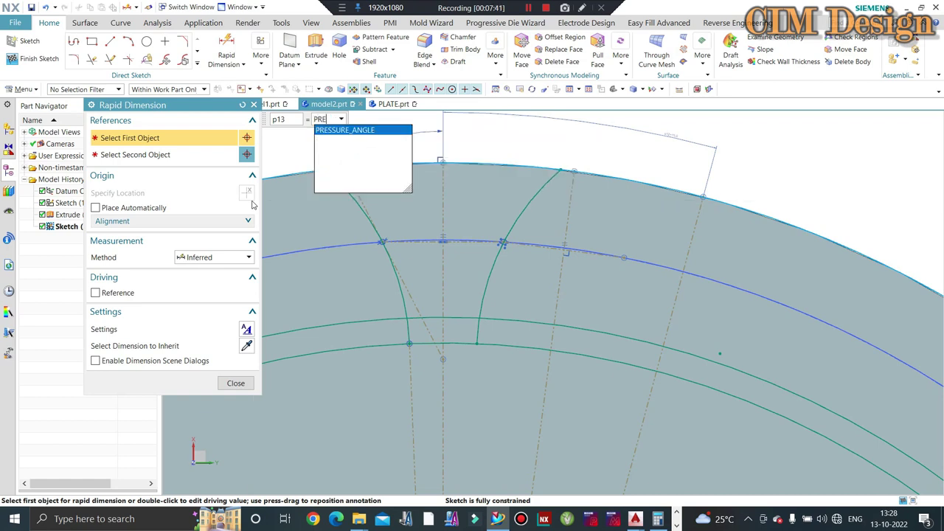
pyautogui.press('Return')
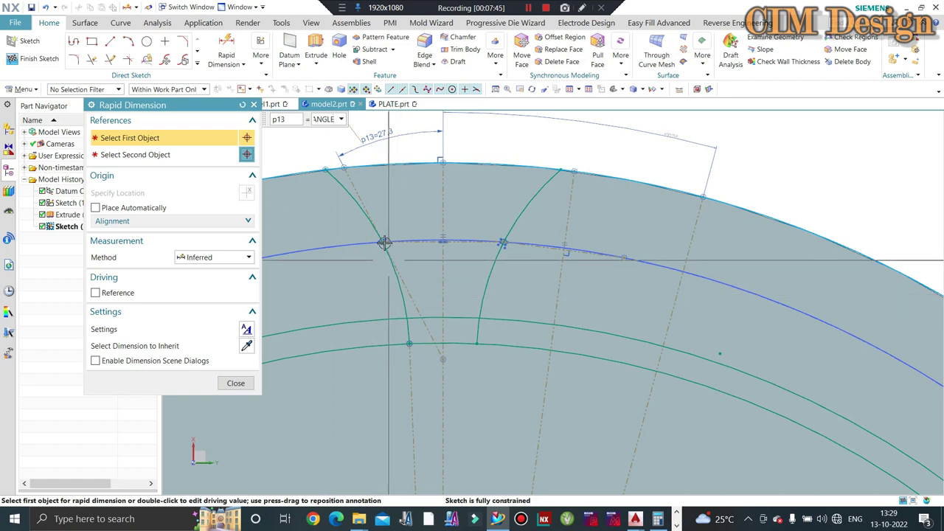
pyautogui.click(409, 203)
pyautogui.press('Escape')
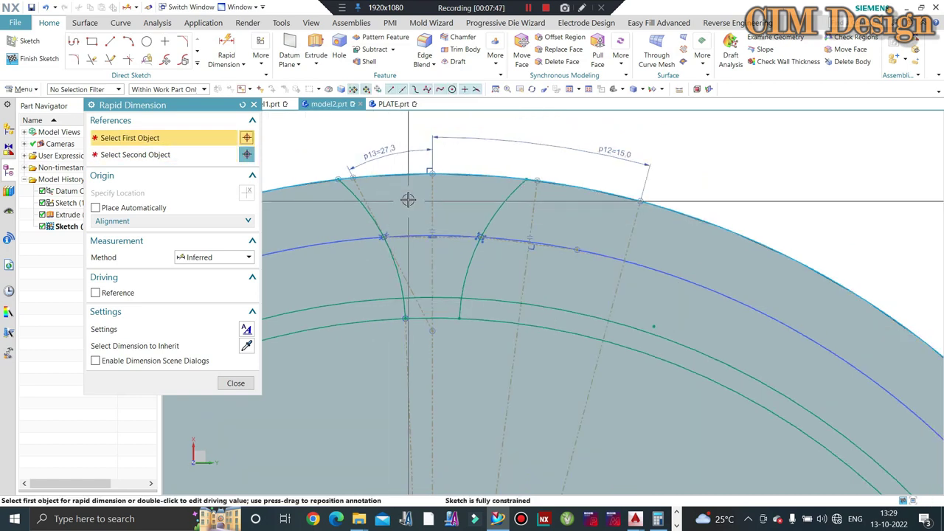
pyautogui.press('Escape')
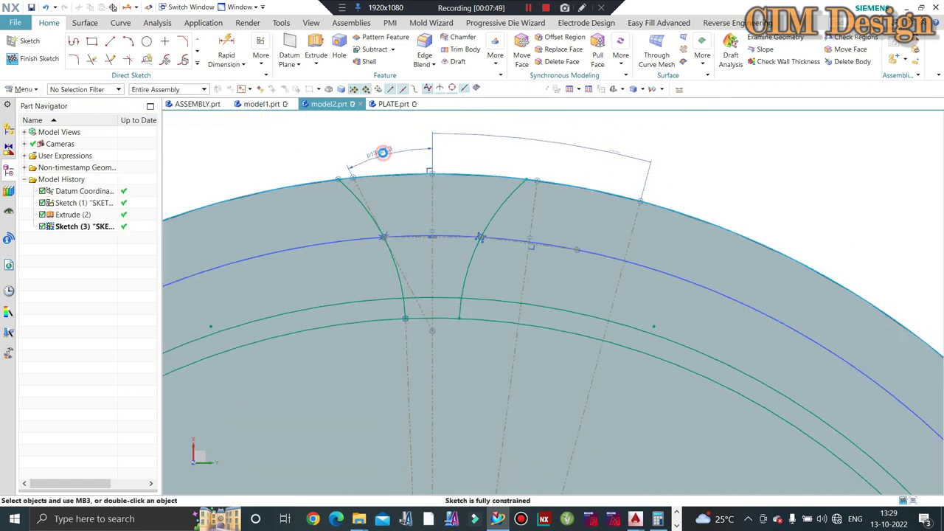
# - Set the p13 angle dimension to 20 degrees
pyautogui.doubleClick(370, 154)
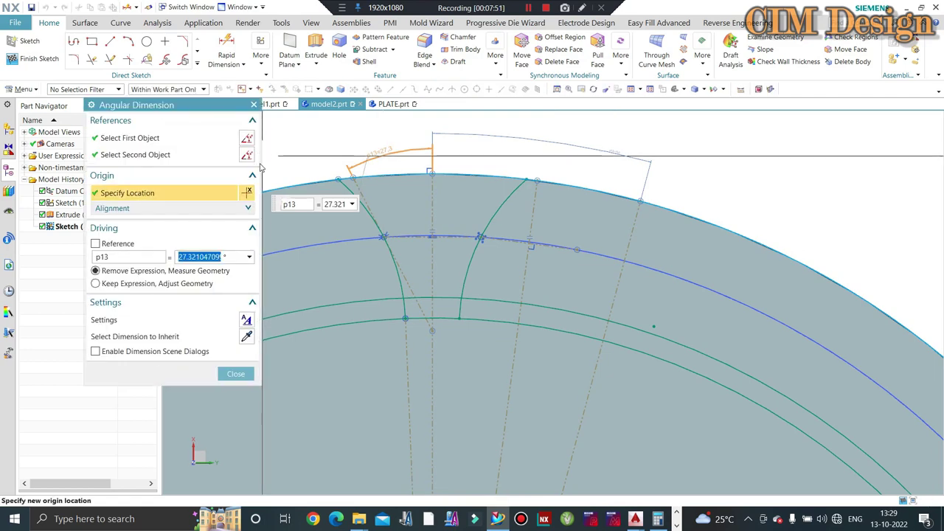
pyautogui.write('20')
pyautogui.press('Return')
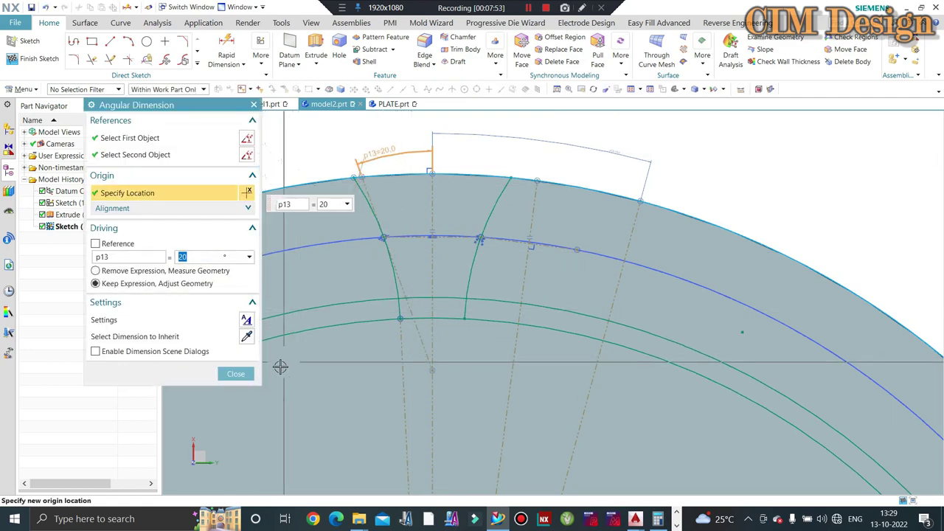
pyautogui.click(250, 376)
# - Quick Trim the root arc and the leftover arc segments beside the tooth flanks
pyautogui.scroll(-2, 474, 169)
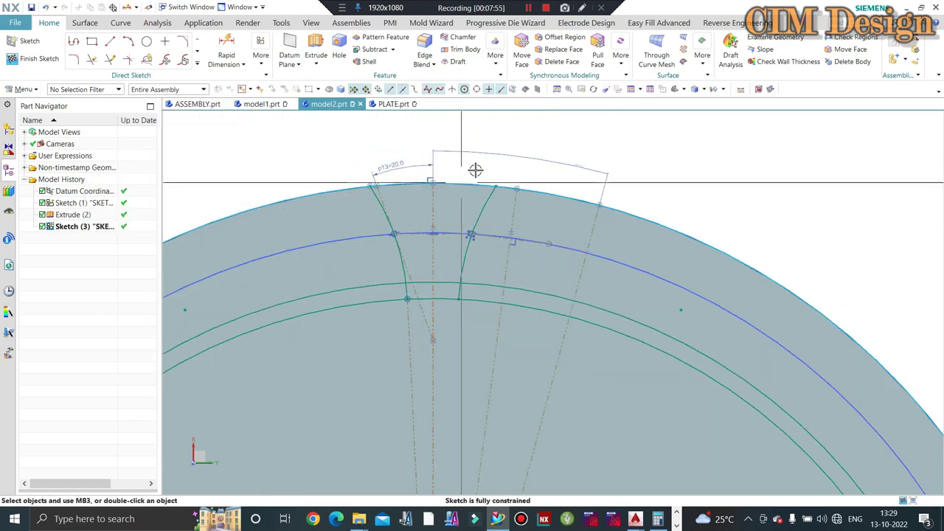
pyautogui.scroll(-3, 485, 154)
pyautogui.scroll(2, 485, 154)
pyautogui.scroll(-2, 531, 150)
pyautogui.scroll(2, 564, 149)
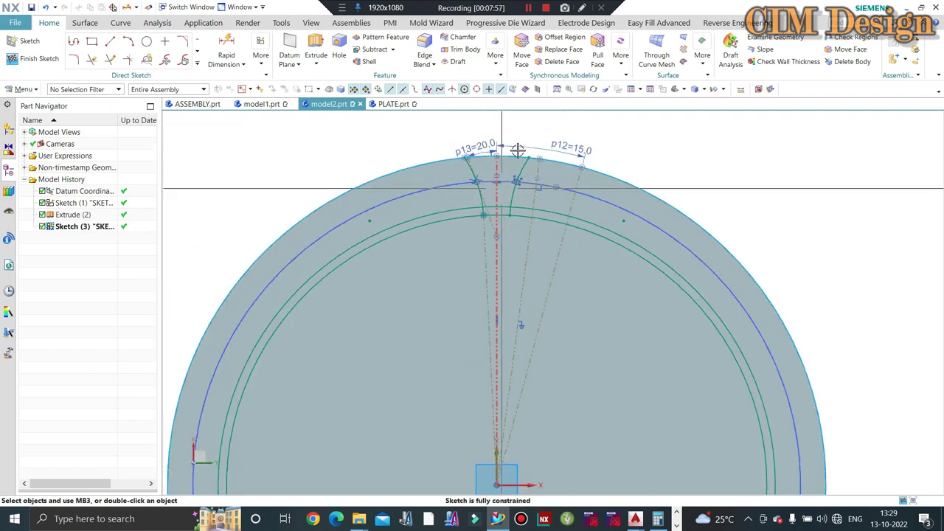
pyautogui.scroll(1, 587, 151)
pyautogui.scroll(1, 587, 152)
pyautogui.scroll(-1, 506, 234)
pyautogui.scroll(1, 398, 203)
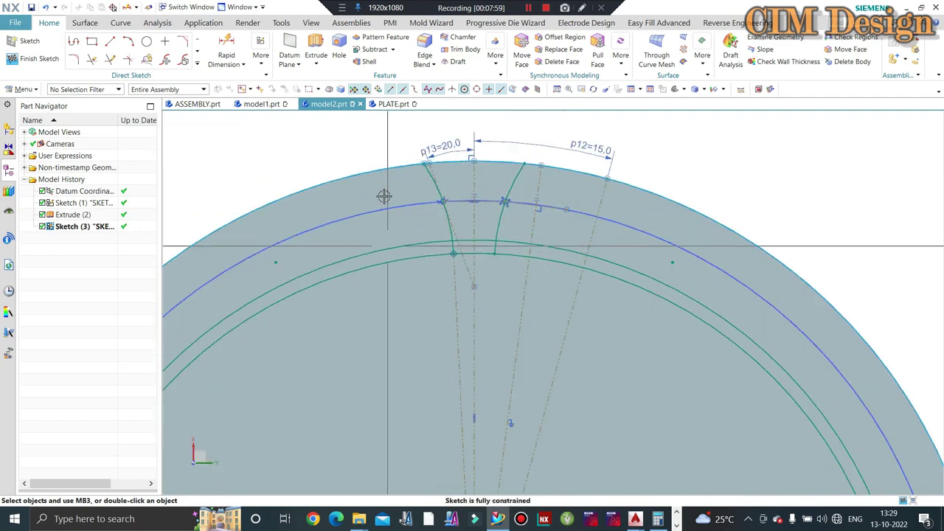
pyautogui.scroll(-1, 384, 176)
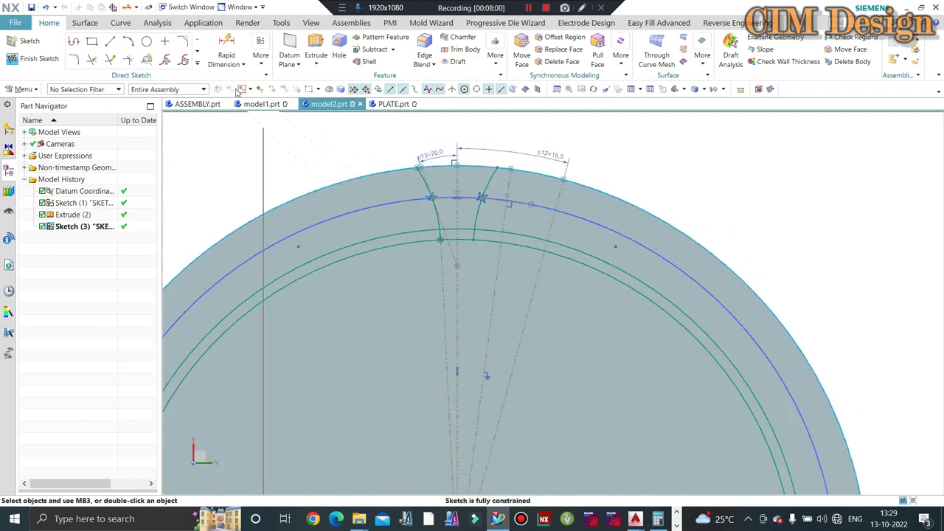
pyautogui.click(90, 60)
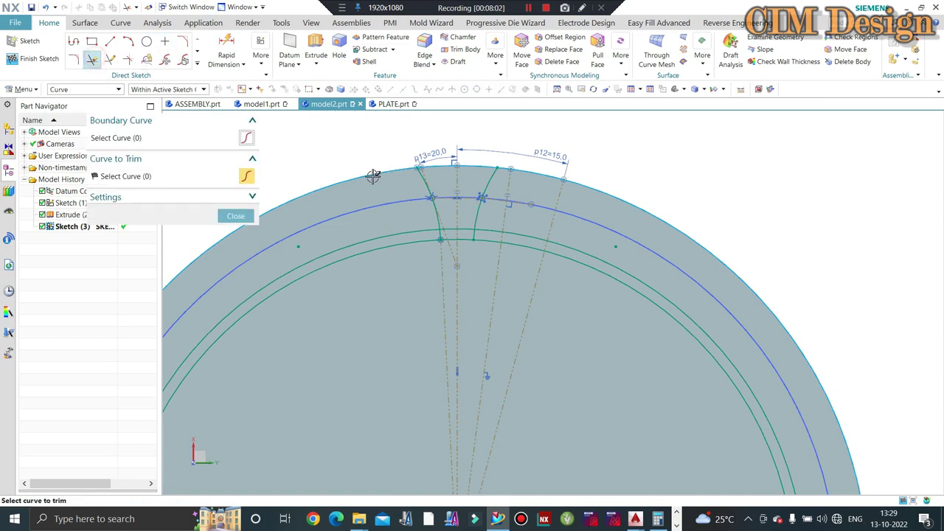
pyautogui.click(383, 244)
pyautogui.click(506, 244)
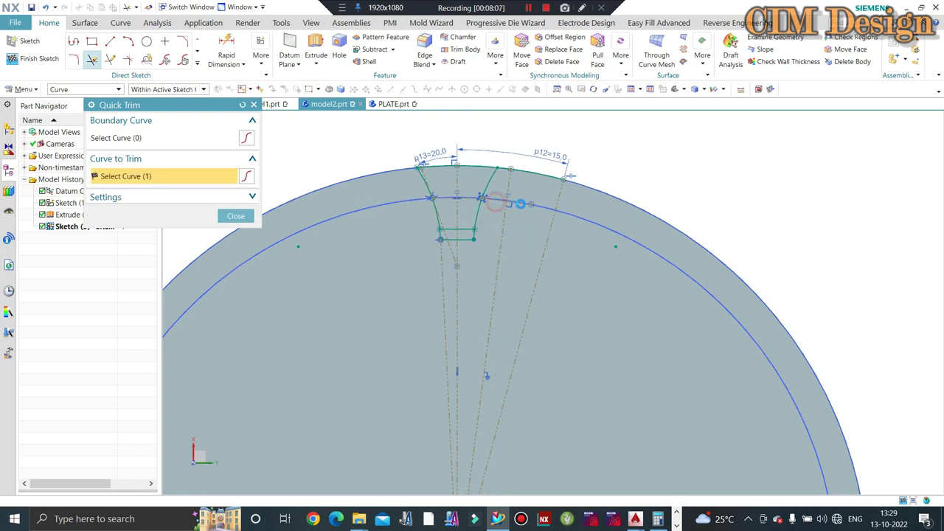
pyautogui.click(507, 166)
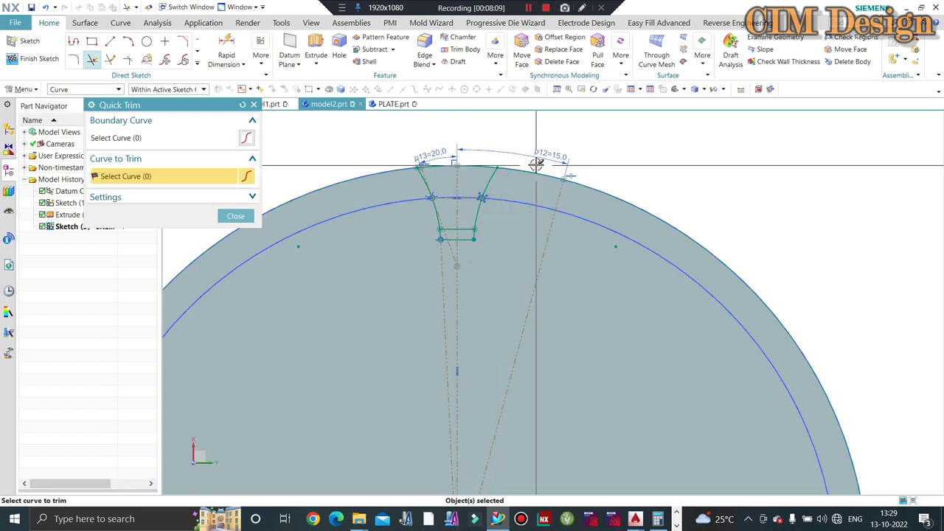
pyautogui.click(532, 169)
# - Trim the two short segments at the slot bottom, leaving a closed tooth-space outline
pyautogui.scroll(2, 500, 210)
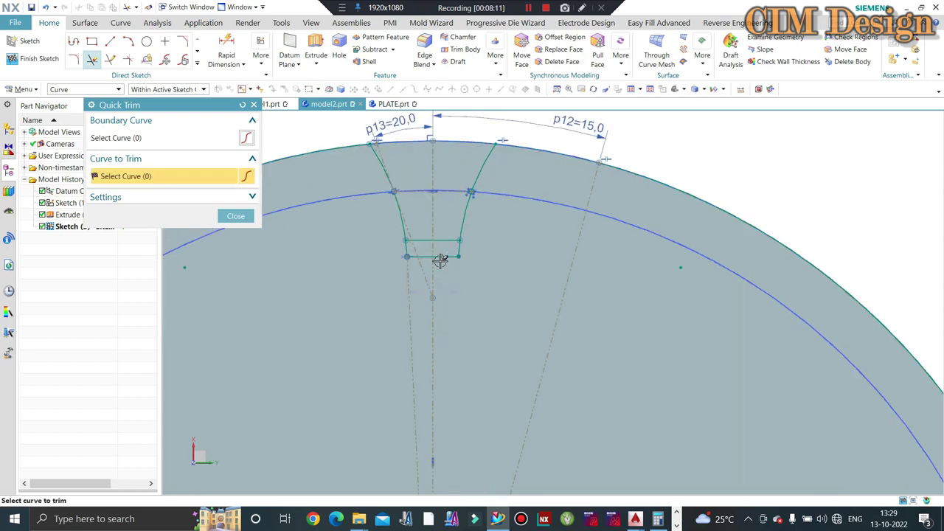
pyautogui.scroll(2, 443, 236)
pyautogui.click(402, 219)
pyautogui.click(376, 217)
pyautogui.scroll(1, 375, 217)
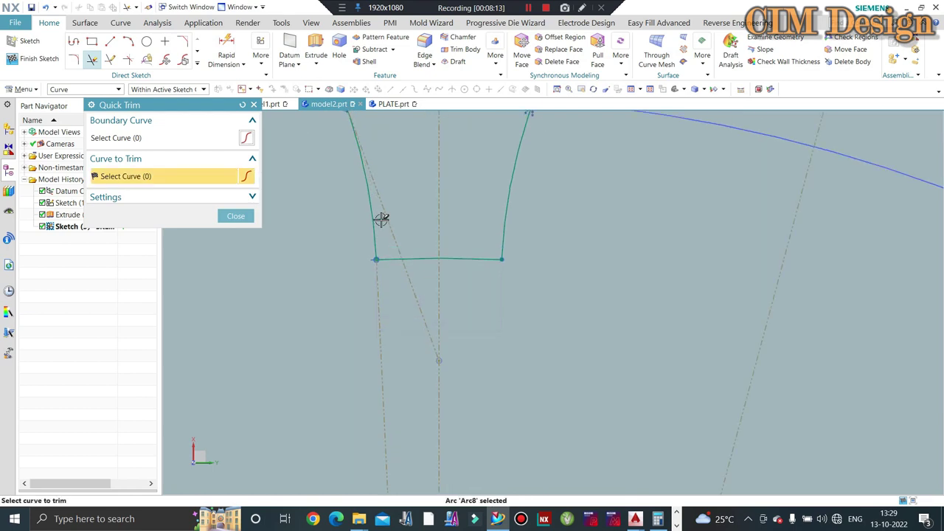
pyautogui.scroll(-2, 472, 255)
pyautogui.scroll(-2, 341, 206)
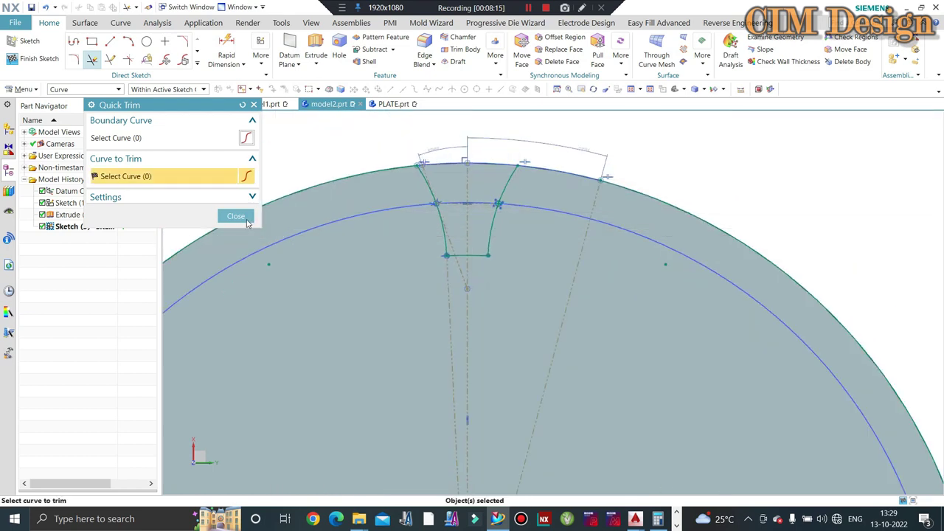
pyautogui.click(235, 215)
# - Finish Sketch (3) and set the Extrude profile selection rule to Region Boundary Curves
pyautogui.click(28, 58)
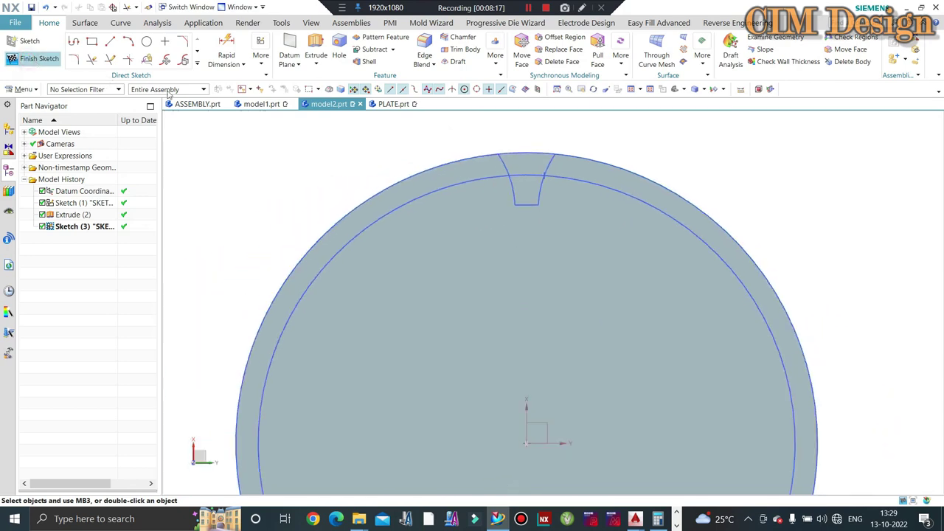
pyautogui.moveTo(514, 207)
pyautogui.mouseDown(button='middle')
pyautogui.moveTo(484, 228)
pyautogui.moveTo(442, 191)
pyautogui.mouseUp(button='middle')
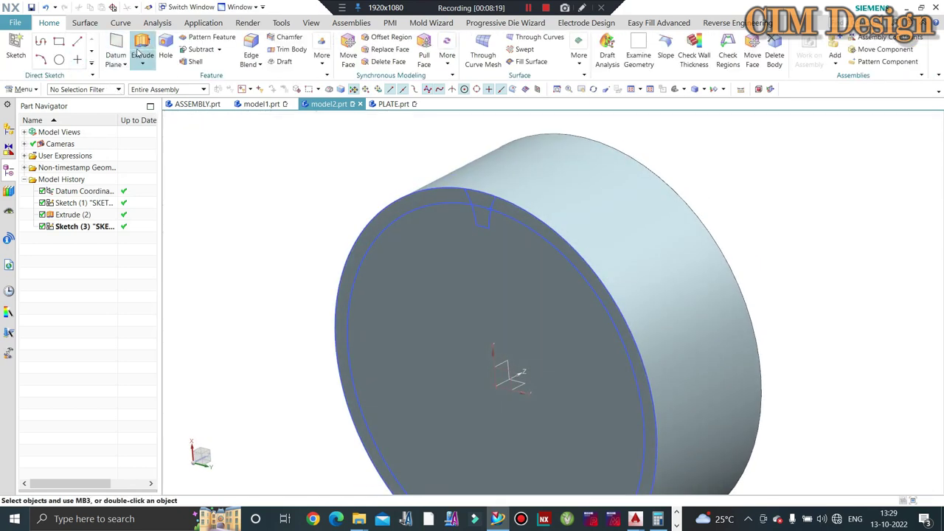
pyautogui.click(142, 55)
pyautogui.click(68, 226)
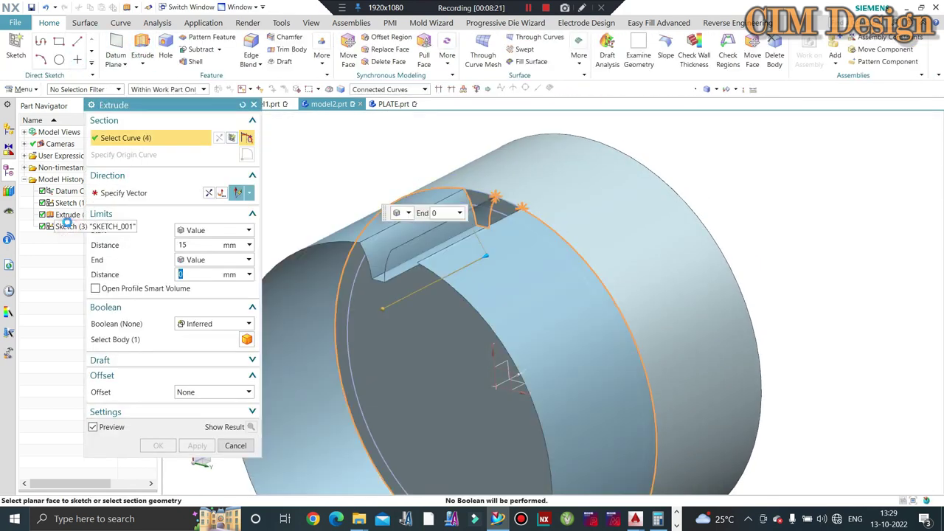
pyautogui.scroll(3, 477, 201)
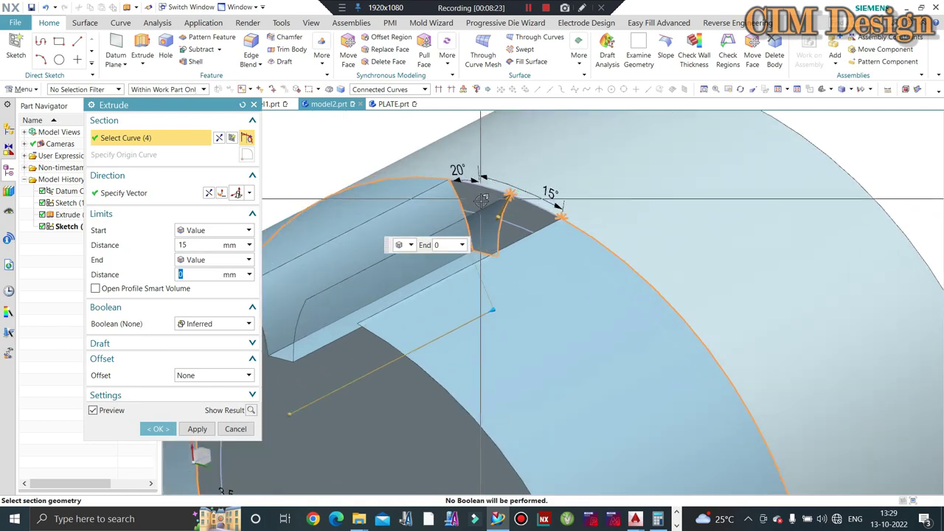
pyautogui.keyDown('shift'); pyautogui.click(591, 238); pyautogui.keyUp('shift')
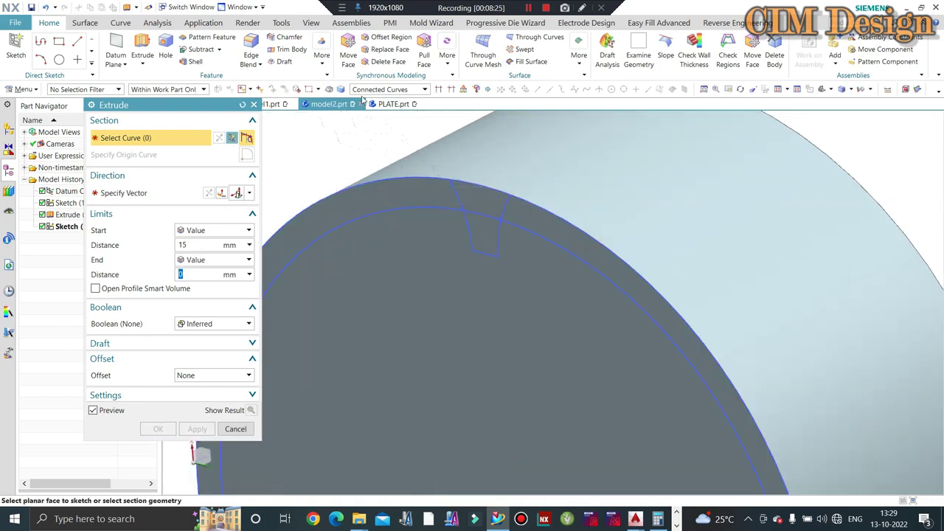
pyautogui.click(380, 90)
pyautogui.click(383, 164)
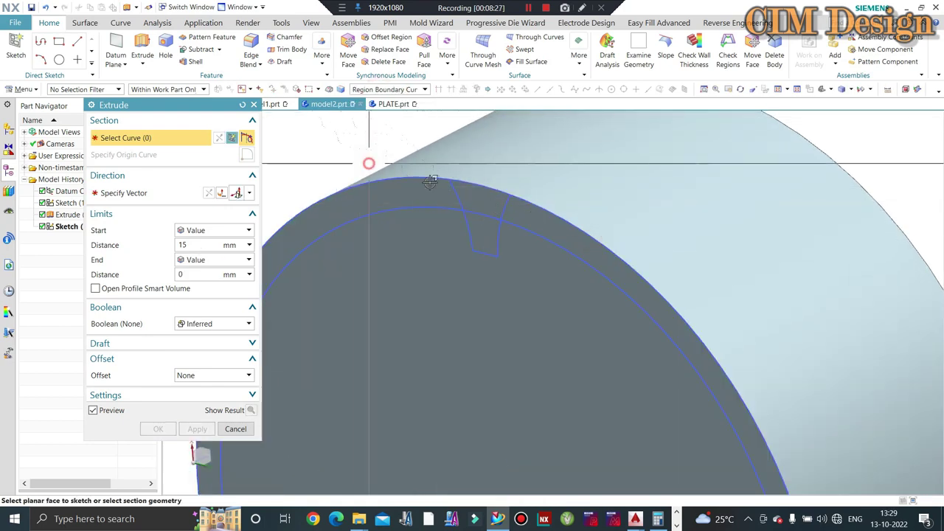
# - Select both slot regions and reverse the extrusion to subtract 15 mm, creating Extrude (4)
pyautogui.click(484, 208)
pyautogui.click(486, 232)
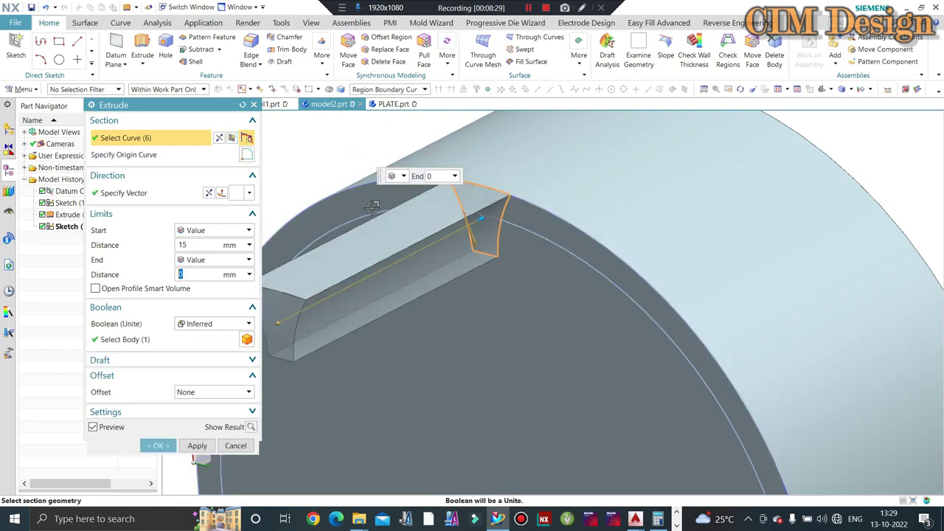
pyautogui.click(209, 194)
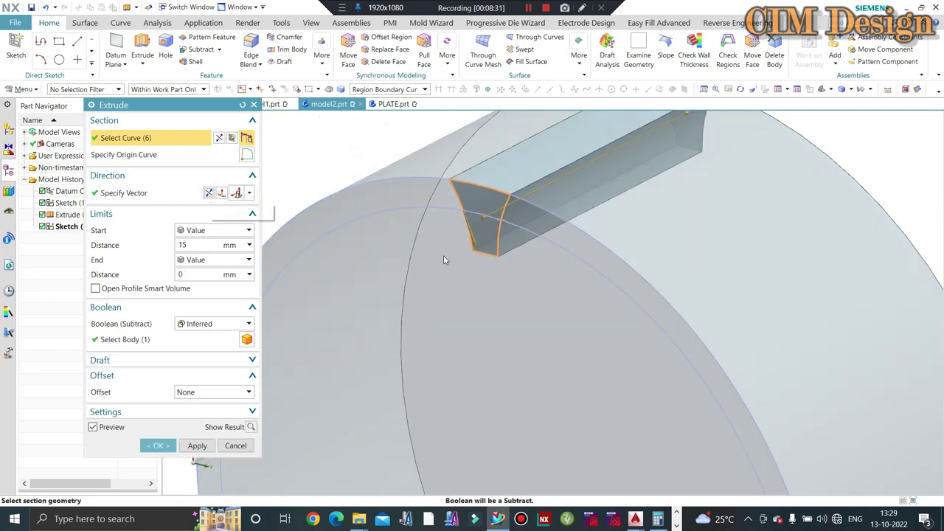
pyautogui.scroll(-5, 444, 259)
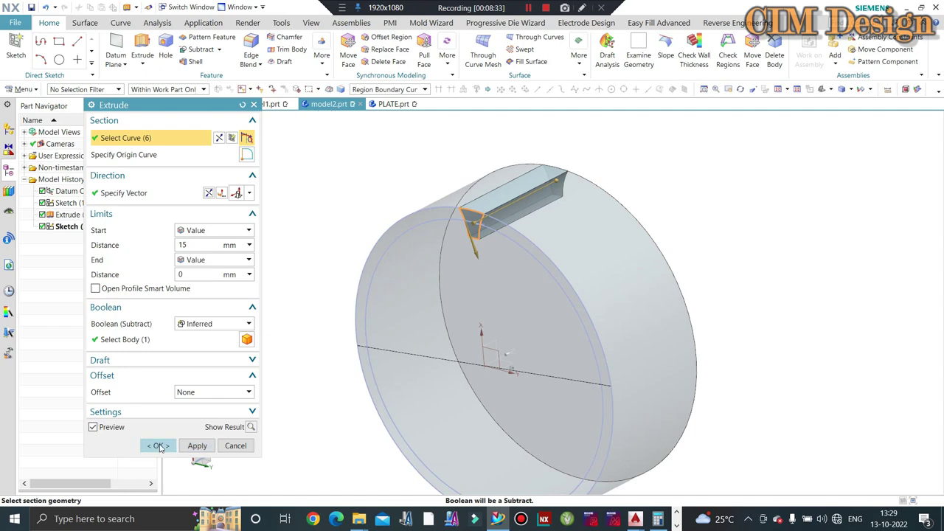
pyautogui.click(160, 446)
pyautogui.moveTo(388, 213)
pyautogui.mouseDown(button='middle')
pyautogui.moveTo(448, 249)
pyautogui.moveTo(411, 273)
pyautogui.moveTo(386, 196)
pyautogui.moveTo(400, 236)
pyautogui.moveTo(391, 219)
pyautogui.moveTo(386, 238)
pyautogui.moveTo(369, 236)
pyautogui.moveTo(407, 213)
pyautogui.moveTo(424, 246)
pyautogui.mouseUp(button='middle')
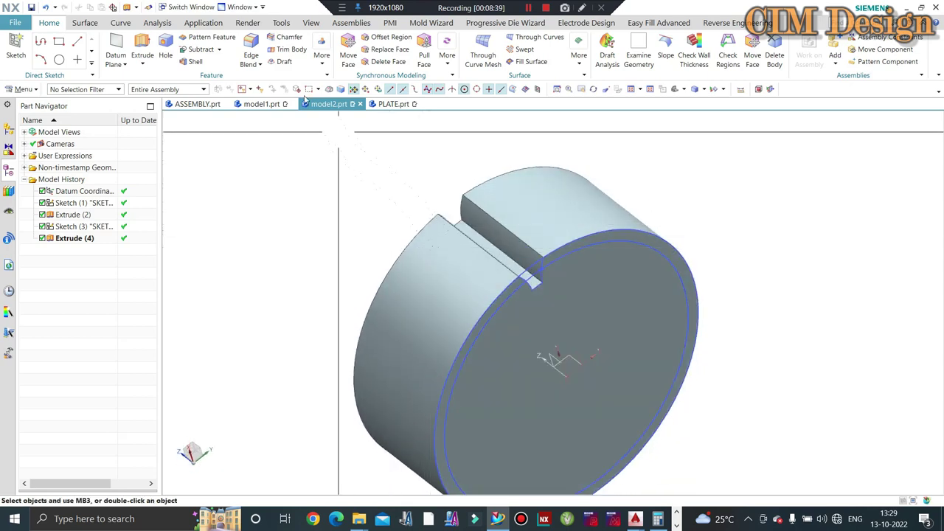
# - Edge Blend the slot's two root edges with a 0.4*1.5 mm radius
pyautogui.click(491, 246)
pyautogui.moveTo(340, 200); pyautogui.dragTo(347, 227, button='middle')
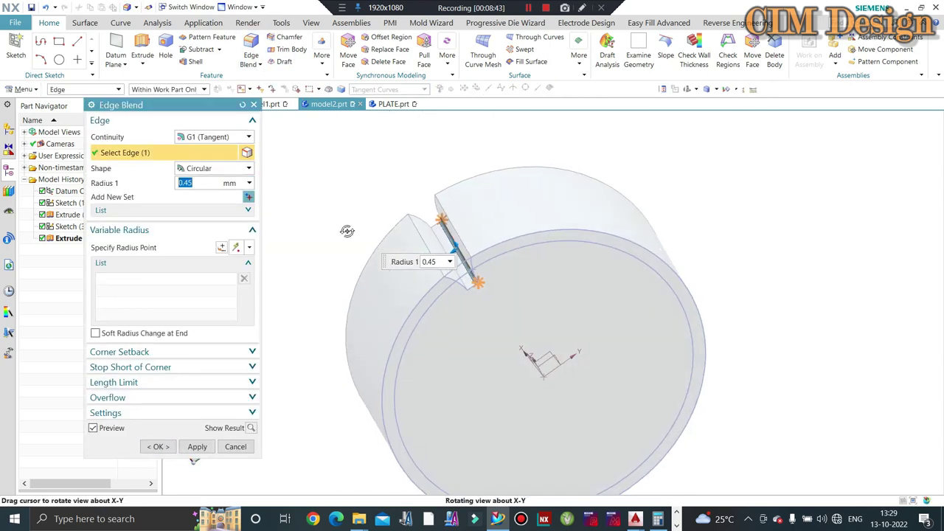
pyautogui.scroll(-3, 480, 268)
pyautogui.click(478, 271)
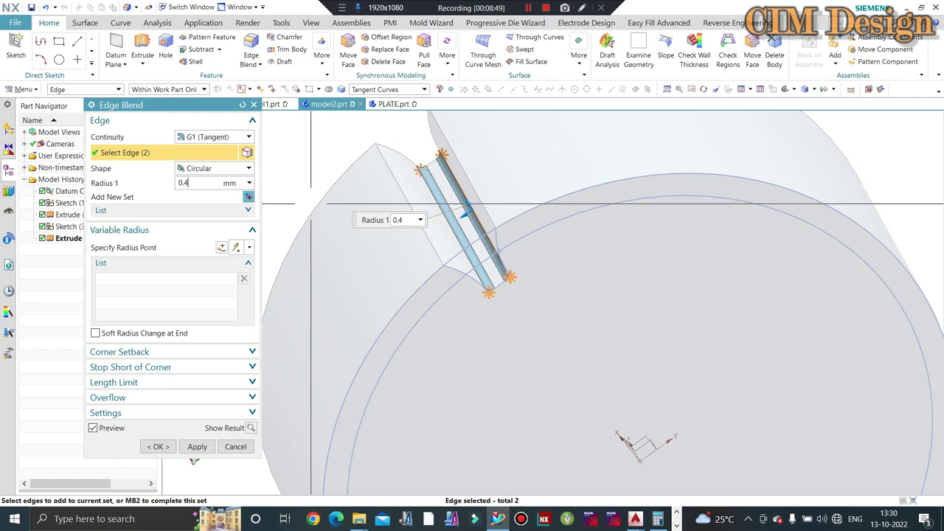
pyautogui.write('*1.5')
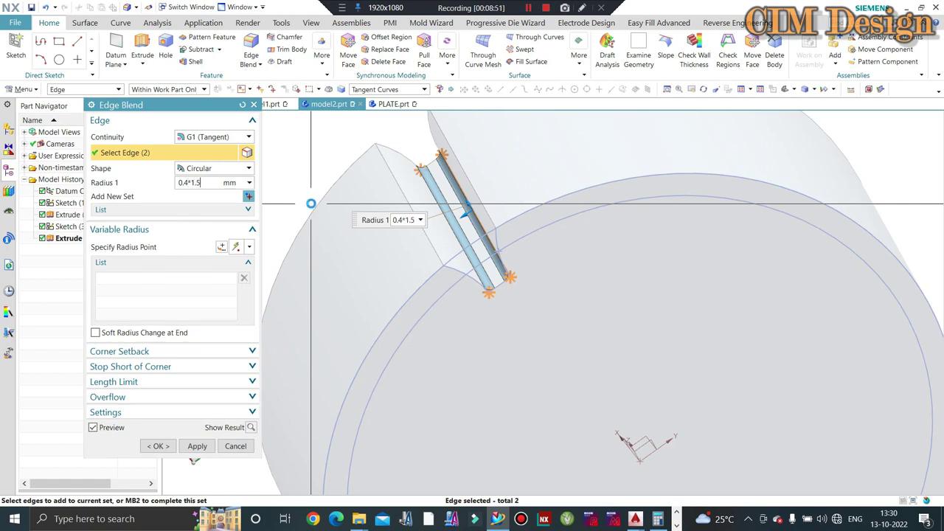
pyautogui.press('Return')
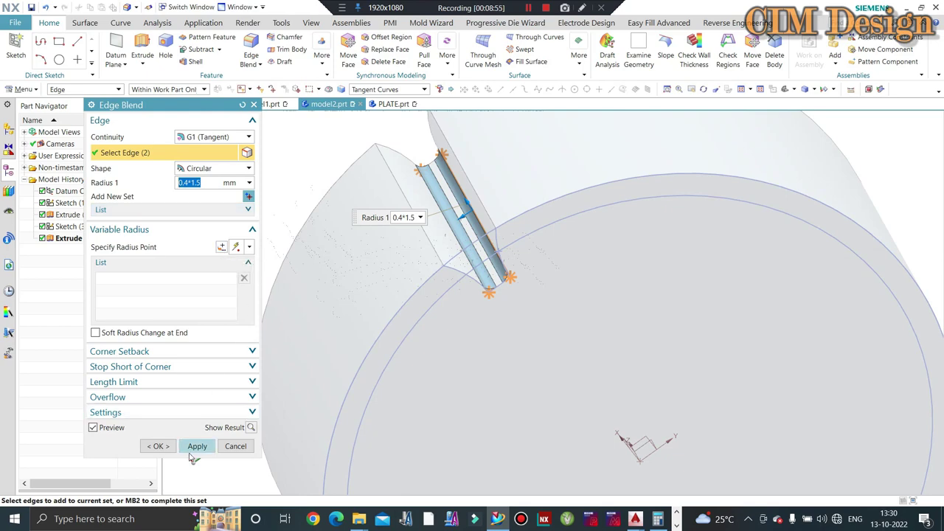
pyautogui.click(160, 447)
pyautogui.hotkey('ctrl', 'f')
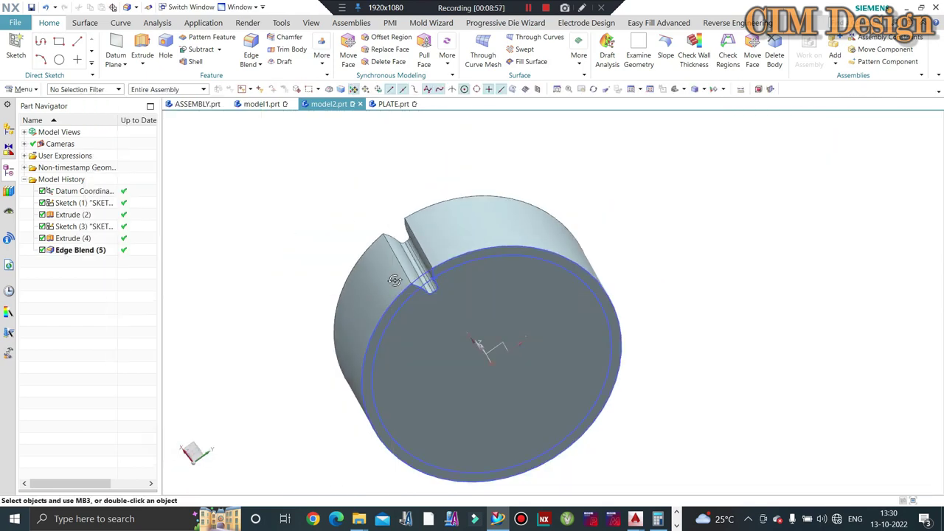
pyautogui.moveTo(385, 301)
pyautogui.mouseDown(button='middle')
pyautogui.moveTo(376, 248)
pyautogui.moveTo(379, 266)
pyautogui.mouseUp(button='middle')
pyautogui.scroll(5, 383, 236)
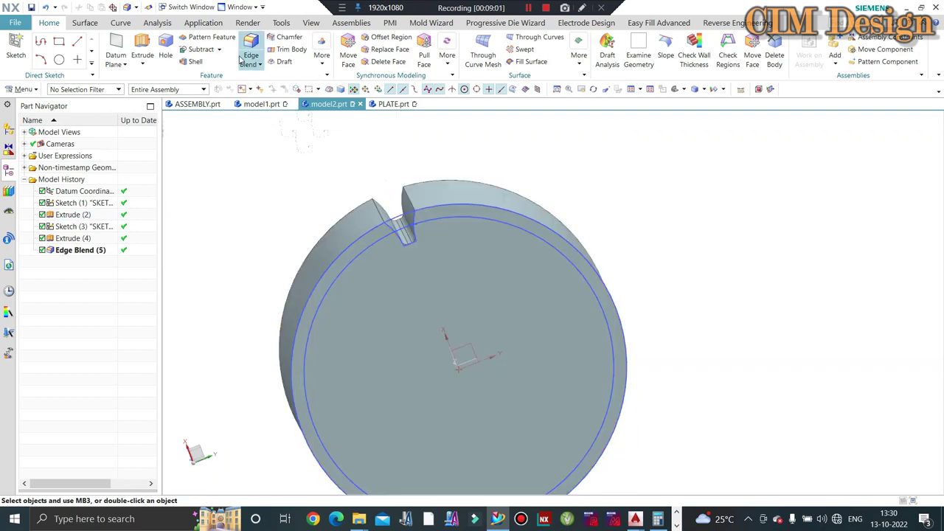
# - Chamfer the gear blank's two circular rim edges by 1 mm
pyautogui.click(350, 219)
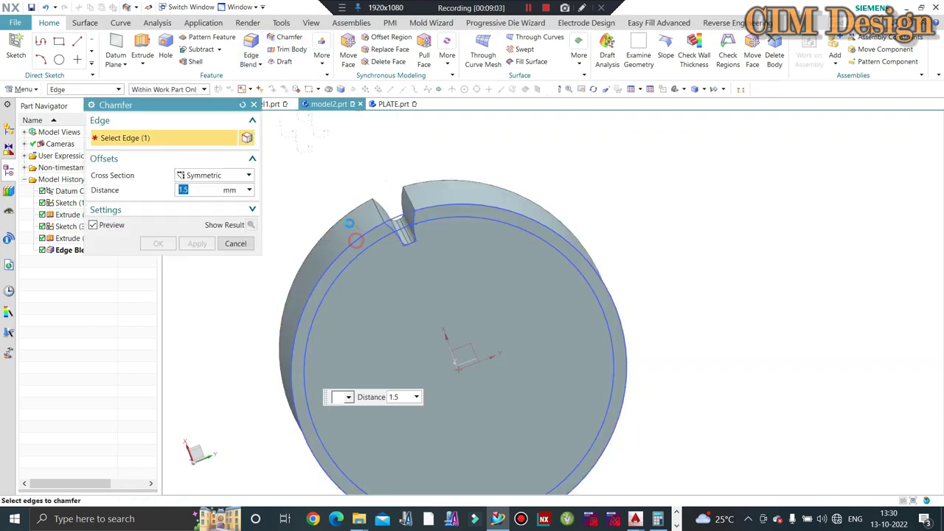
pyautogui.click(344, 212)
pyautogui.write('1')
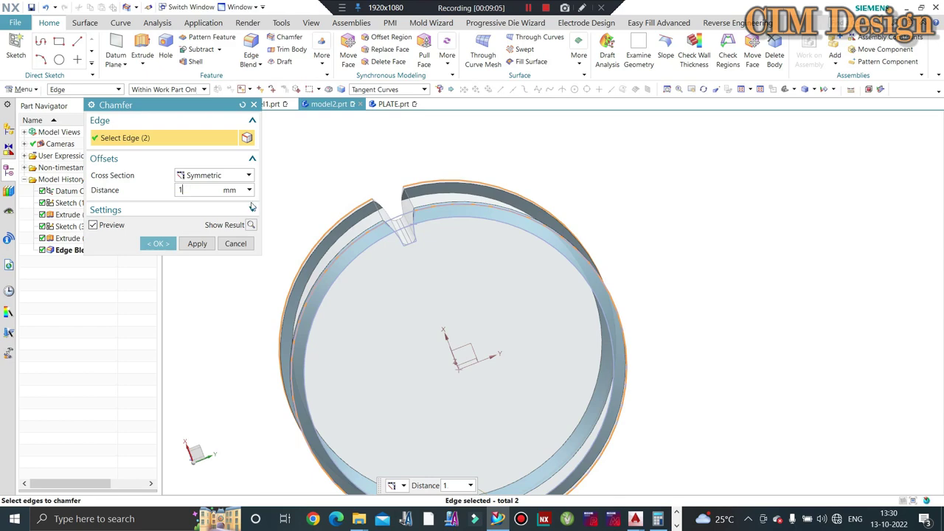
pyautogui.press('Return')
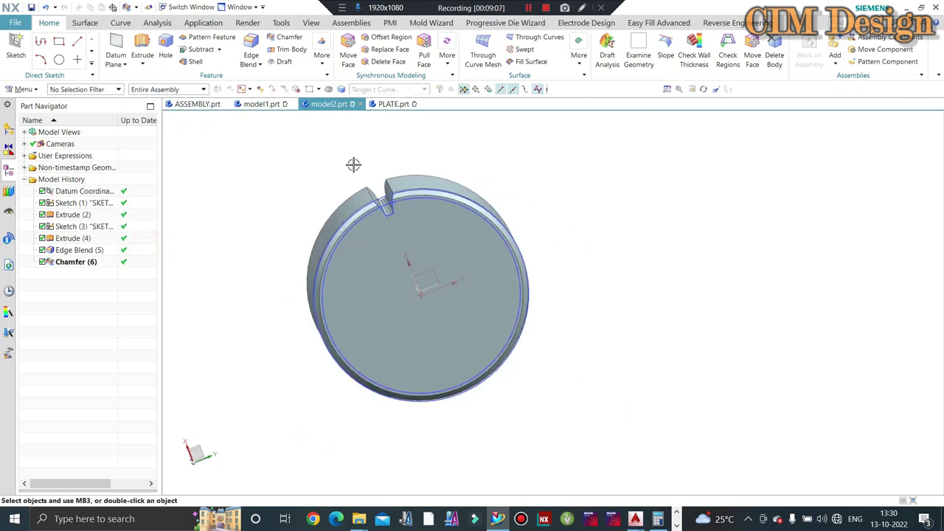
pyautogui.moveTo(353, 164); pyautogui.dragTo(318, 142, button='middle')
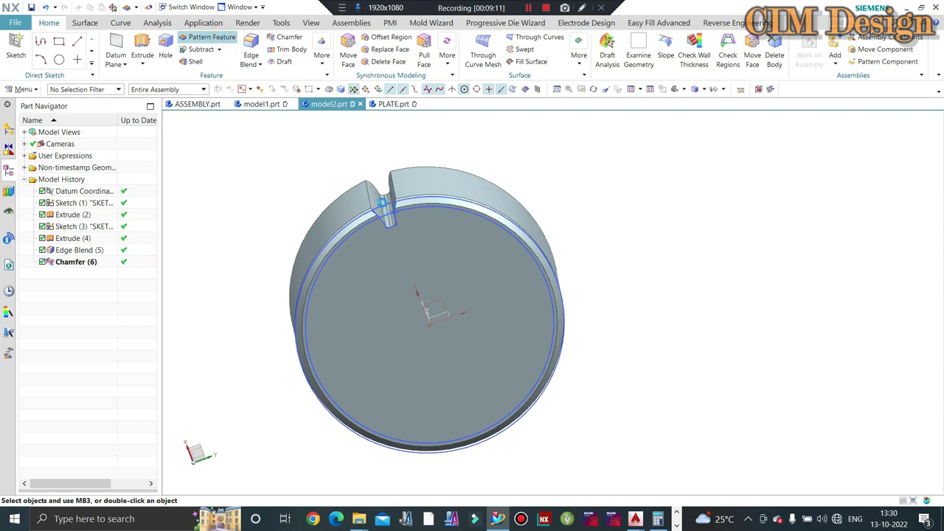
pyautogui.scroll(3, 383, 202)
# - Circularly pattern the slot Extrude and Edge Blend about the cylinder axis, 24 copies over 360°
pyautogui.click(382, 202)
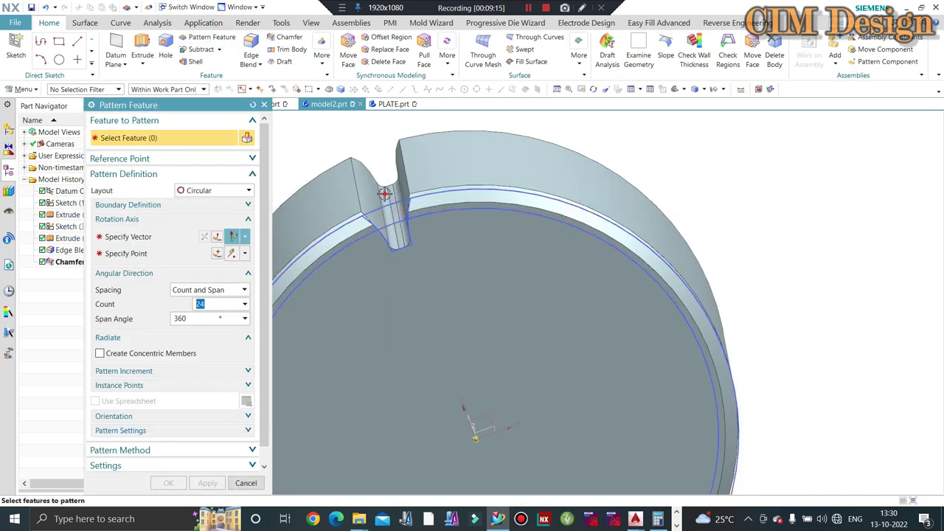
pyautogui.click(385, 207)
pyautogui.click(157, 239)
pyautogui.scroll(-2, 491, 263)
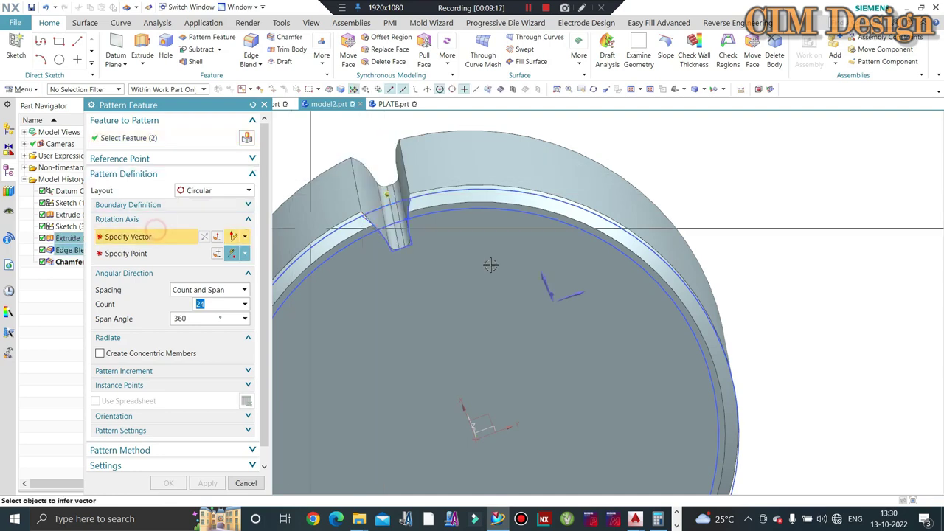
pyautogui.scroll(-2, 553, 277)
pyautogui.moveTo(510, 315); pyautogui.dragTo(545, 287, button='middle')
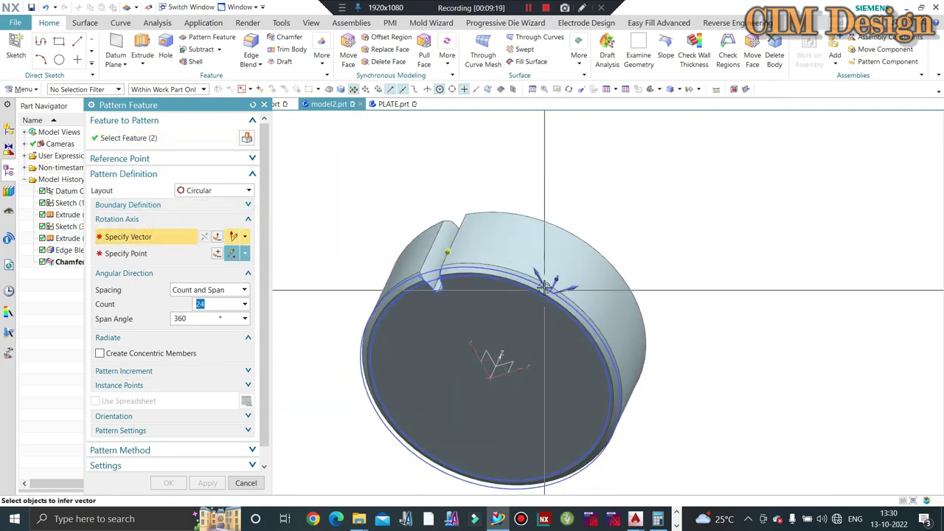
pyautogui.click(556, 279)
pyautogui.click(245, 253)
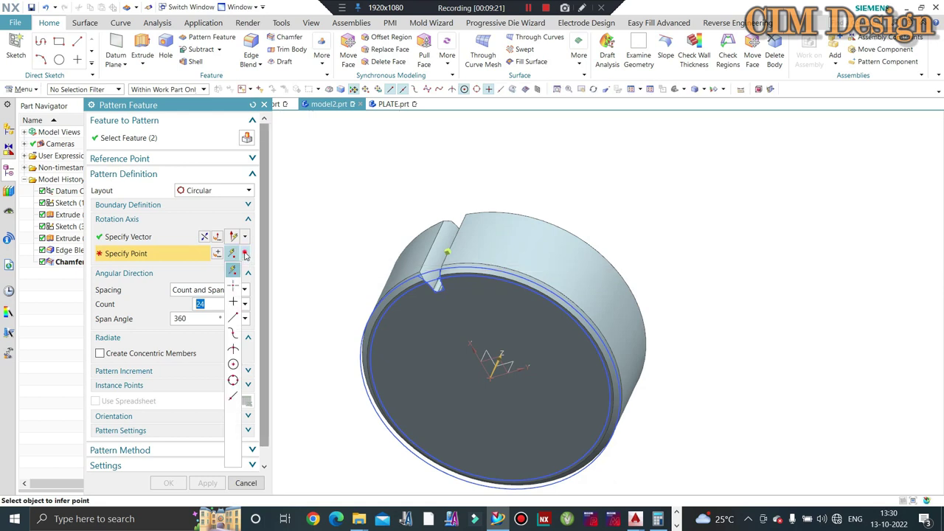
pyautogui.click(230, 274)
pyautogui.click(417, 272)
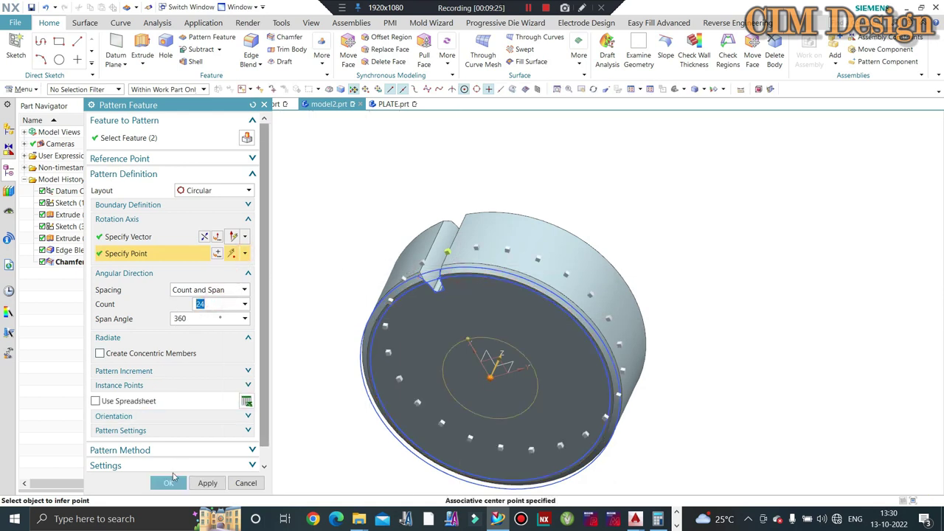
pyautogui.click(168, 483)
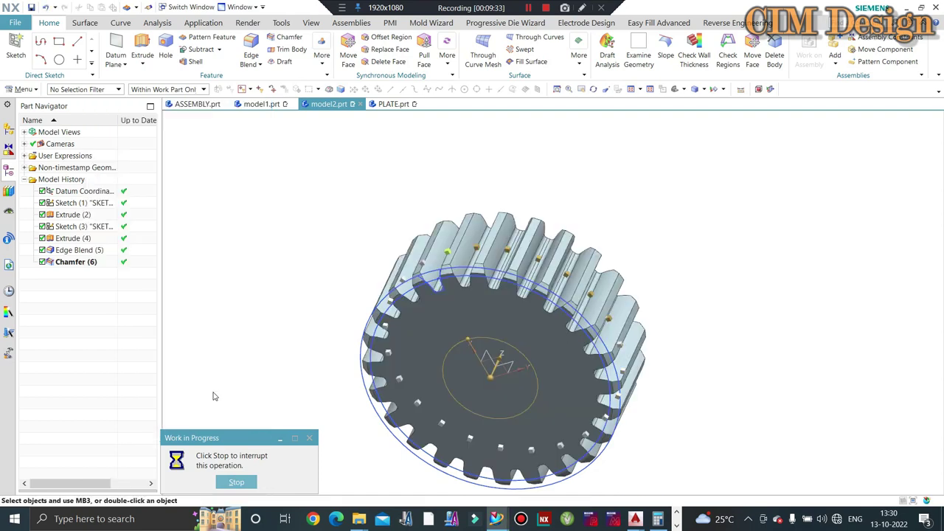
pyautogui.moveTo(331, 350); pyautogui.dragTo(387, 179, button='middle')
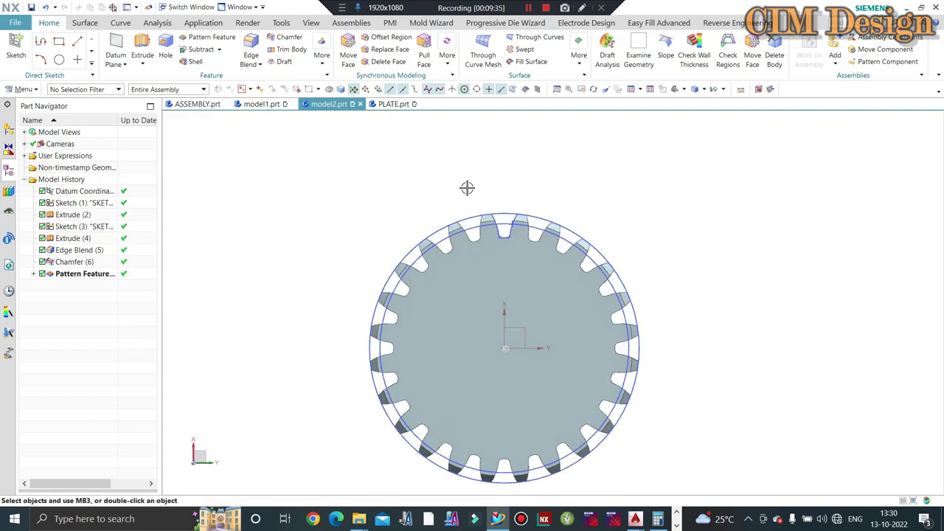
pyautogui.scroll(-3, 467, 187)
pyautogui.moveTo(466, 188); pyautogui.dragTo(416, 211, button='middle')
pyautogui.scroll(3, 442, 199)
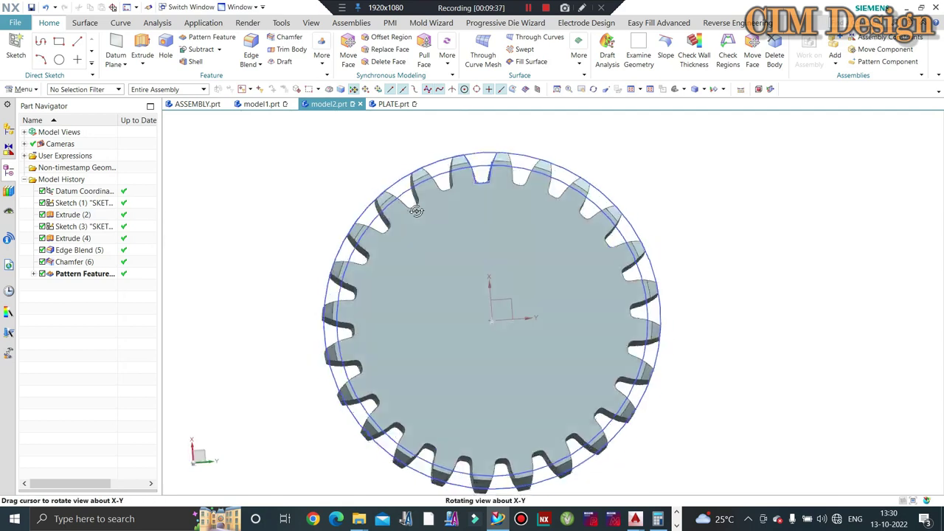
pyautogui.scroll(-2, 369, 140)
pyautogui.press('F8')
pyautogui.scroll(3, 472, 222)
pyautogui.scroll(-3, 535, 205)
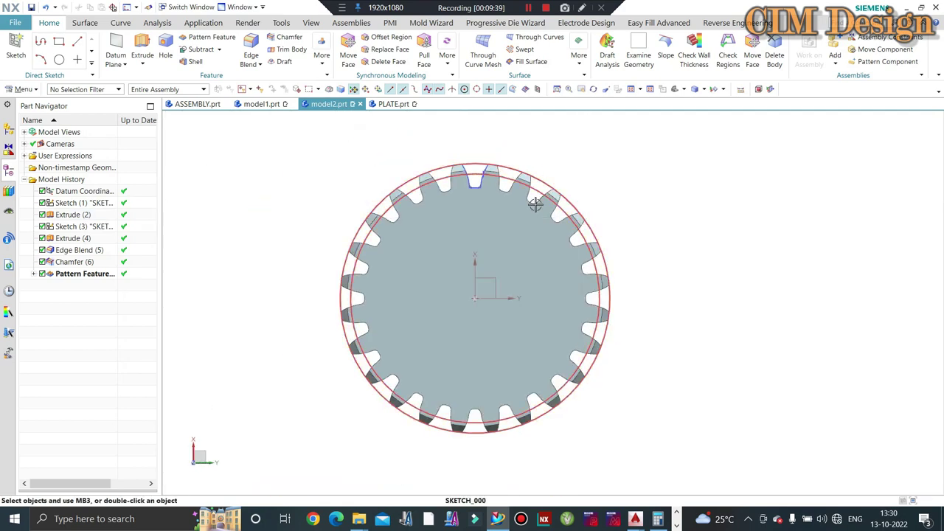
pyautogui.scroll(3, 480, 175)
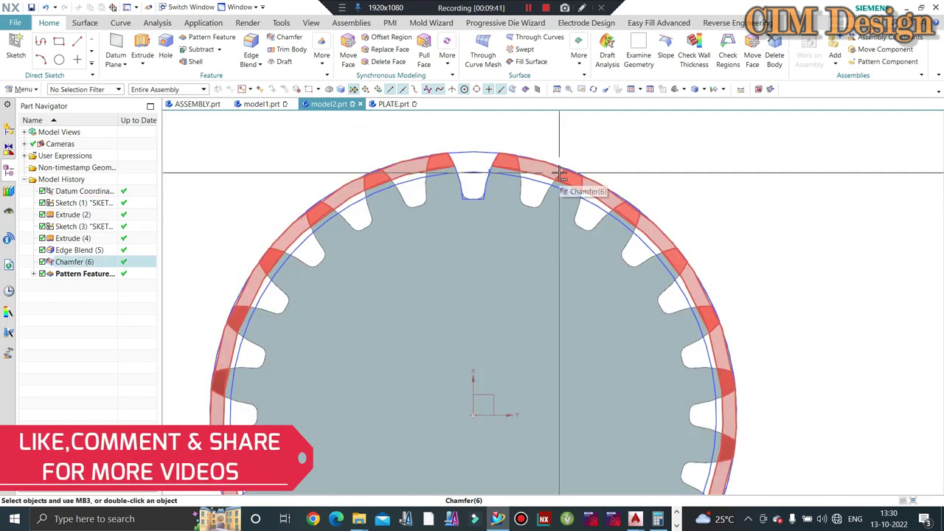
pyautogui.scroll(-3, 560, 175)
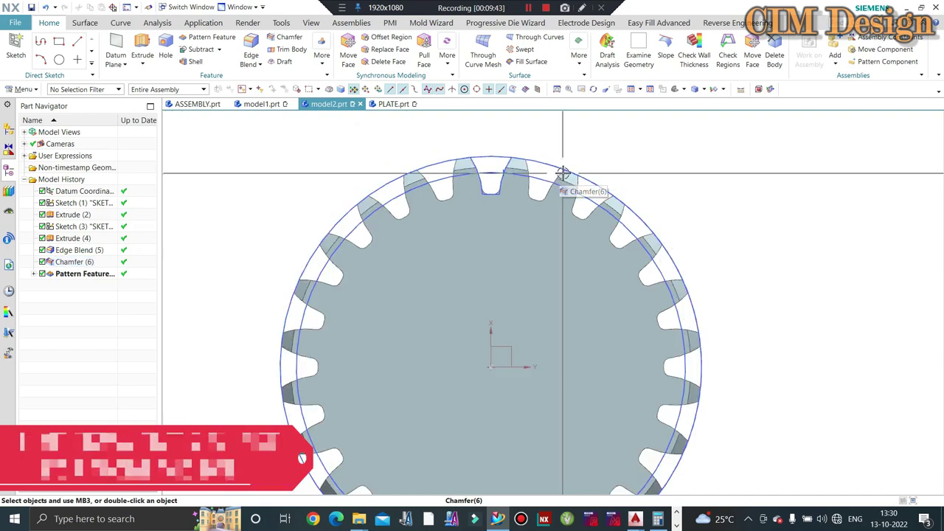
pyautogui.scroll(-1, 620, 249)
pyautogui.scroll(2, 662, 269)
pyautogui.scroll(-2, 662, 269)
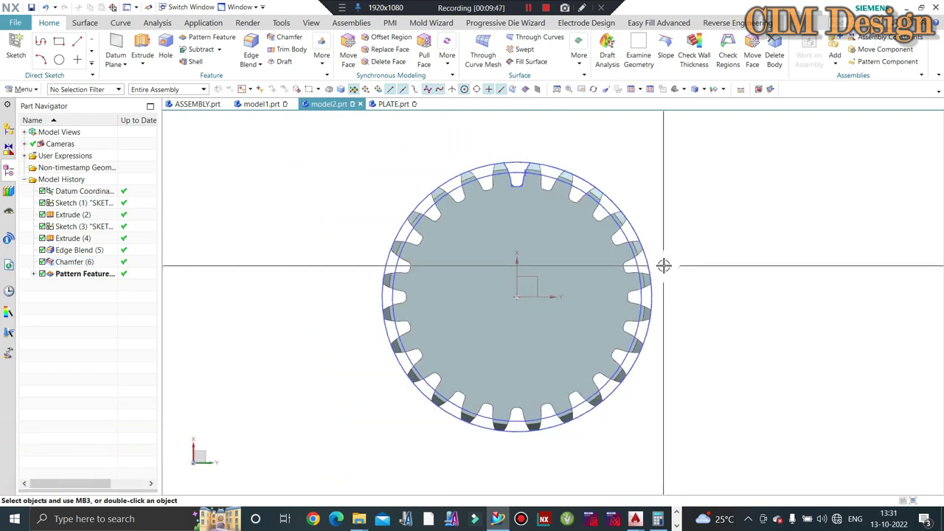
pyautogui.scroll(1, 673, 235)
pyautogui.scroll(-1, 674, 226)
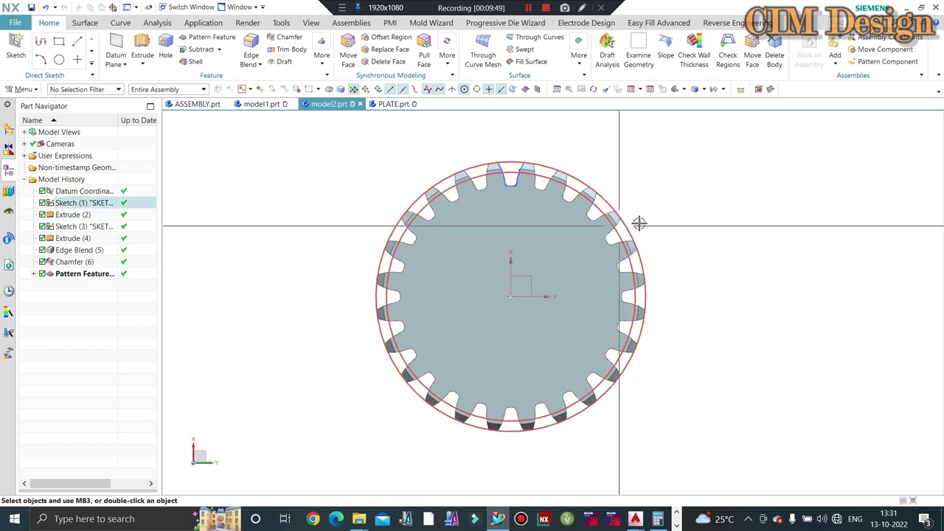
pyautogui.scroll(1, 643, 227)
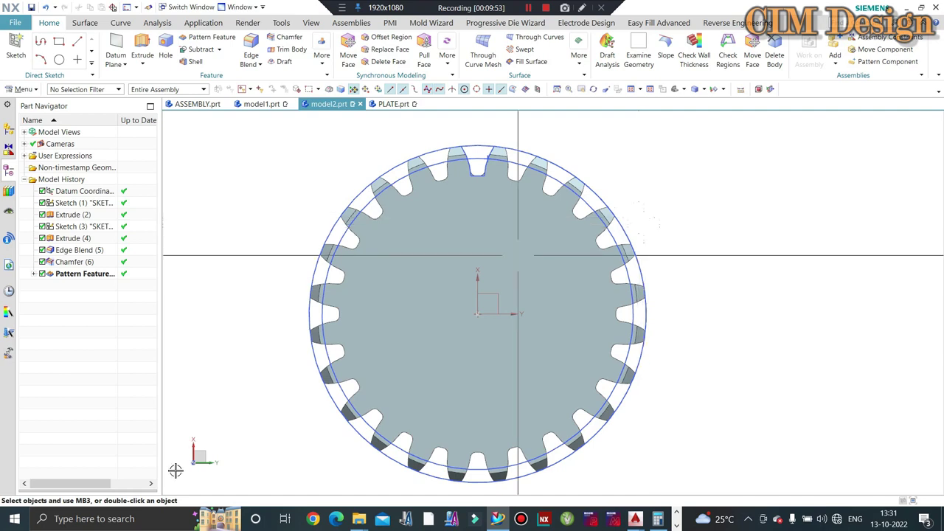
pyautogui.moveTo(413, 298)
pyautogui.mouseDown(button='middle')
pyautogui.moveTo(518, 334)
pyautogui.moveTo(505, 286)
pyautogui.moveTo(278, 204)
pyautogui.moveTo(245, 174)
pyautogui.mouseUp(button='middle')
pyautogui.moveTo(459, 278)
pyautogui.mouseDown(button='middle')
pyautogui.moveTo(499, 225)
pyautogui.moveTo(569, 194)
pyautogui.moveTo(476, 170)
pyautogui.moveTo(634, 180)
pyautogui.mouseUp(button='middle')
pyautogui.scroll(2, 637, 184)
pyautogui.scroll(-2, 637, 184)
pyautogui.press('F8')
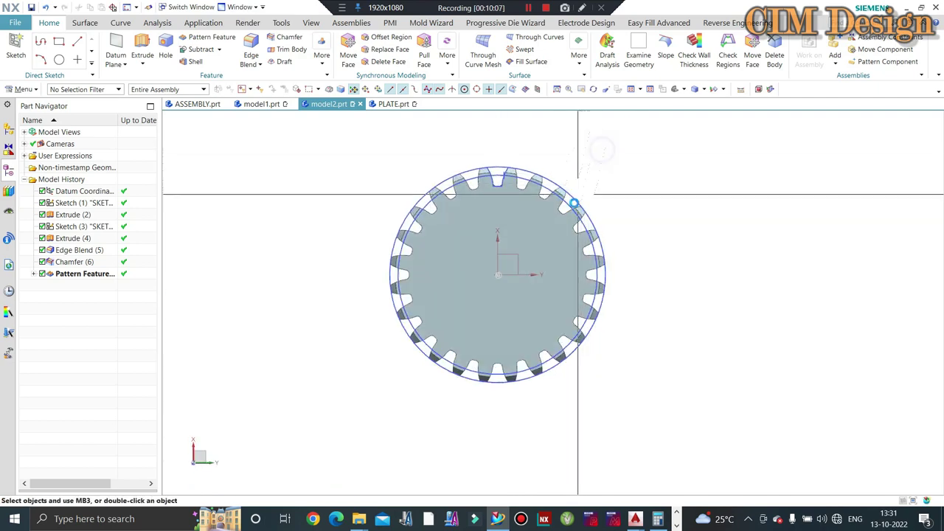
pyautogui.scroll(2, 503, 226)
pyautogui.moveTo(461, 247); pyautogui.dragTo(485, 267, button='middle')
pyautogui.moveTo(479, 280); pyautogui.dragTo(437, 227, button='middle')
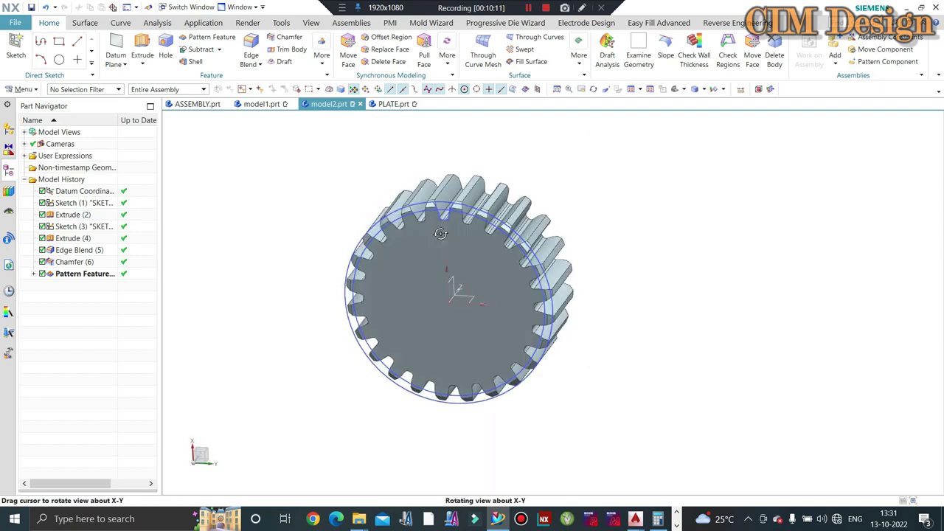
pyautogui.scroll(3, 467, 228)
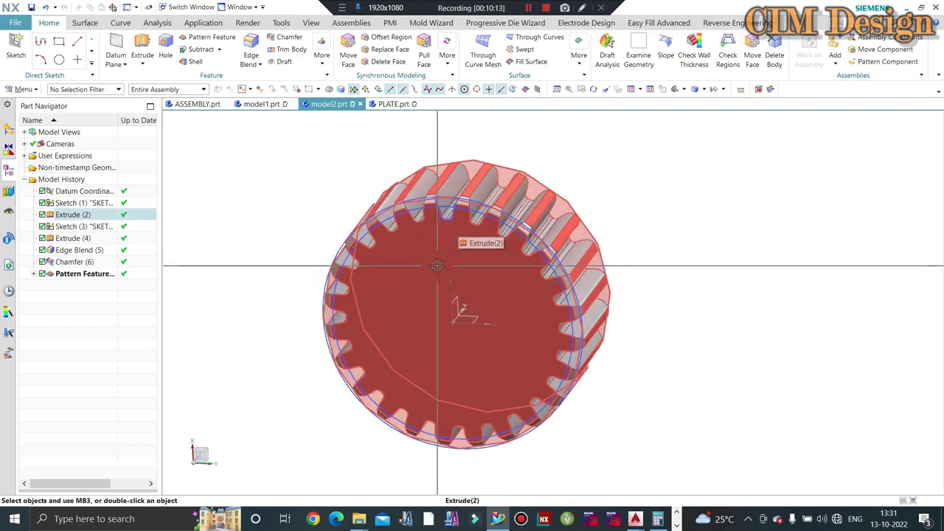
pyautogui.moveTo(282, 284)
pyautogui.mouseDown(button='middle')
pyautogui.moveTo(558, 286)
pyautogui.moveTo(764, 160)
pyautogui.moveTo(636, 189)
pyautogui.mouseUp(button='middle')
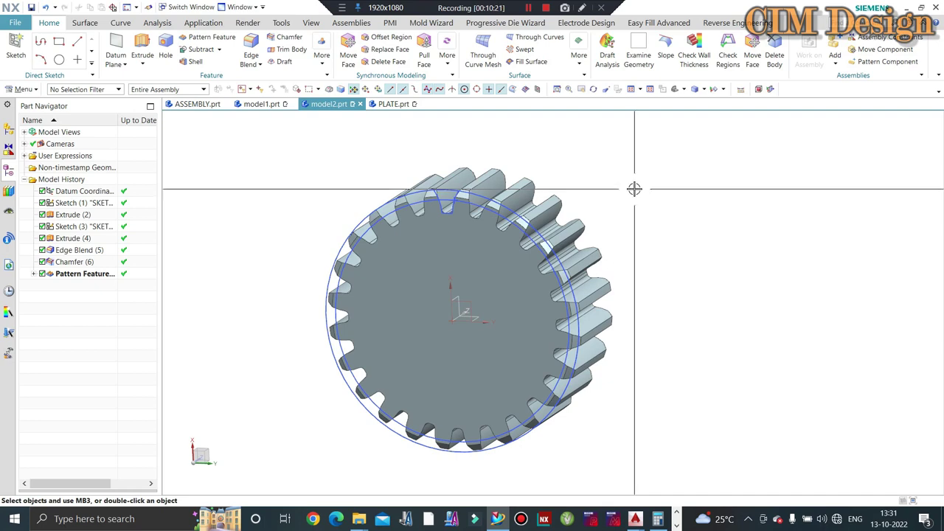
pyautogui.moveTo(634, 189)
pyautogui.mouseDown(button='middle')
pyautogui.moveTo(523, 194)
pyautogui.moveTo(662, 143)
pyautogui.mouseUp(button='middle')
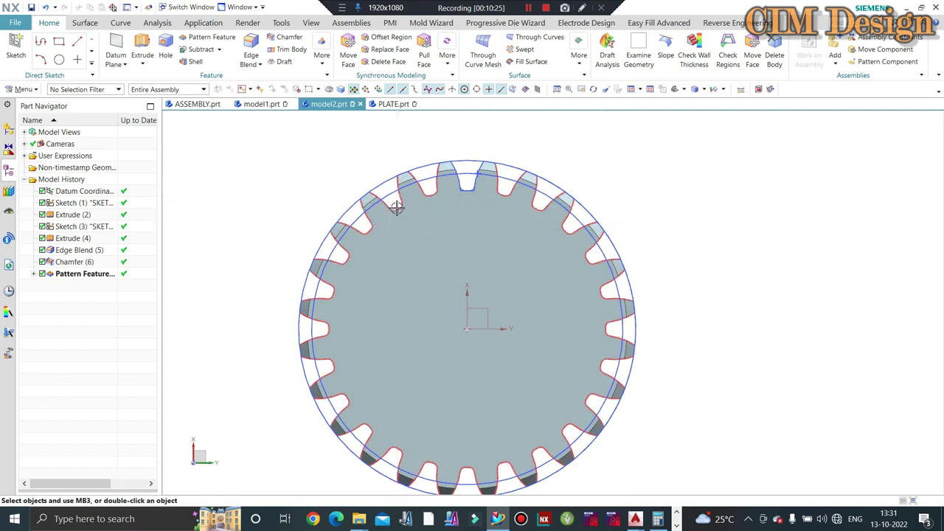
pyautogui.moveTo(615, 186); pyautogui.dragTo(704, 253, button='middle')
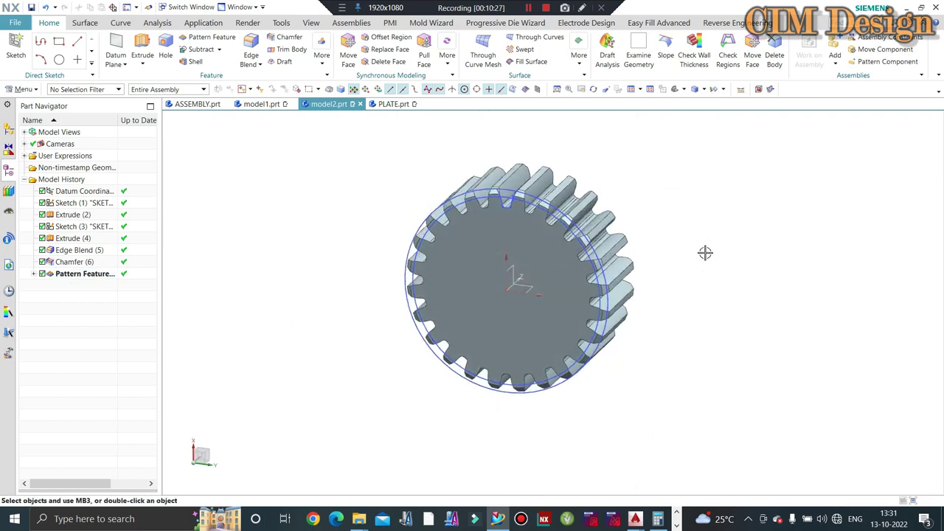